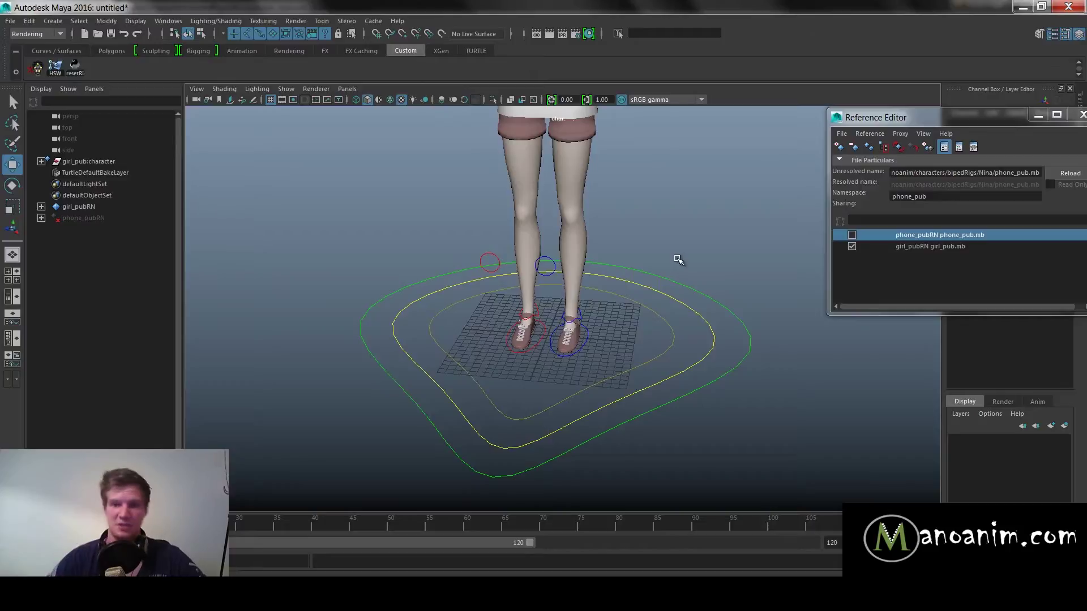
Load the unloaded phone_pub reference into the scene with the girl character.
{"action": "middle_click_drag", "start_coordinate": [667, 245], "coordinate": [662, 284], "text": "alt"}
{"action": "right_click_drag", "start_coordinate": [662, 283], "coordinate": [601, 262], "text": "alt"}
{"action": "middle_click_drag", "start_coordinate": [601, 262], "coordinate": [604, 263], "text": "alt"}
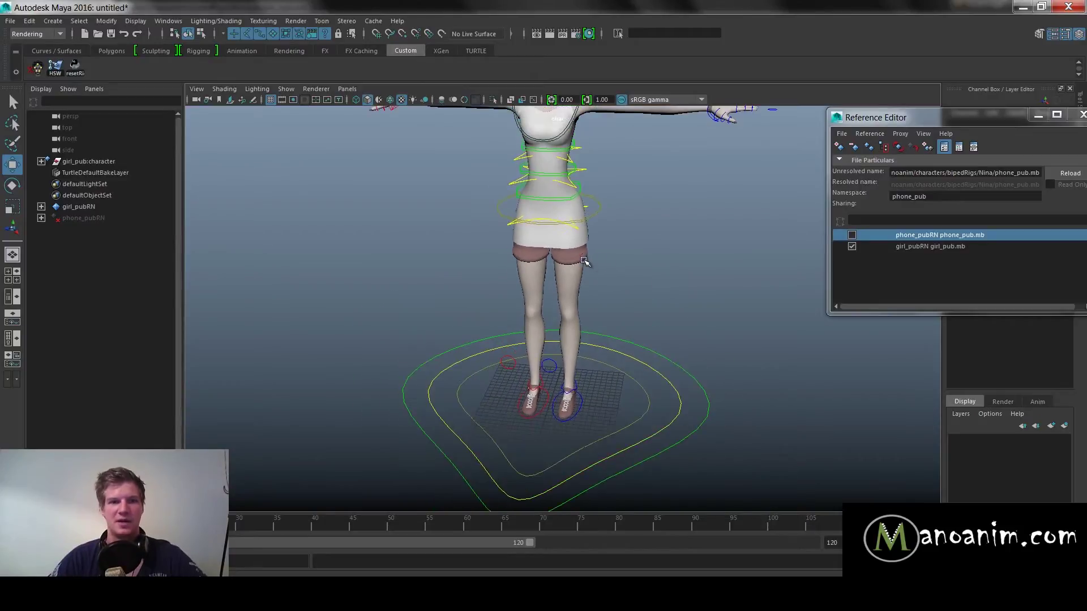
{"action": "left_click", "coordinate": [852, 235]}
{"action": "middle_click_drag", "start_coordinate": [645, 340], "coordinate": [551, 445], "text": "alt"}
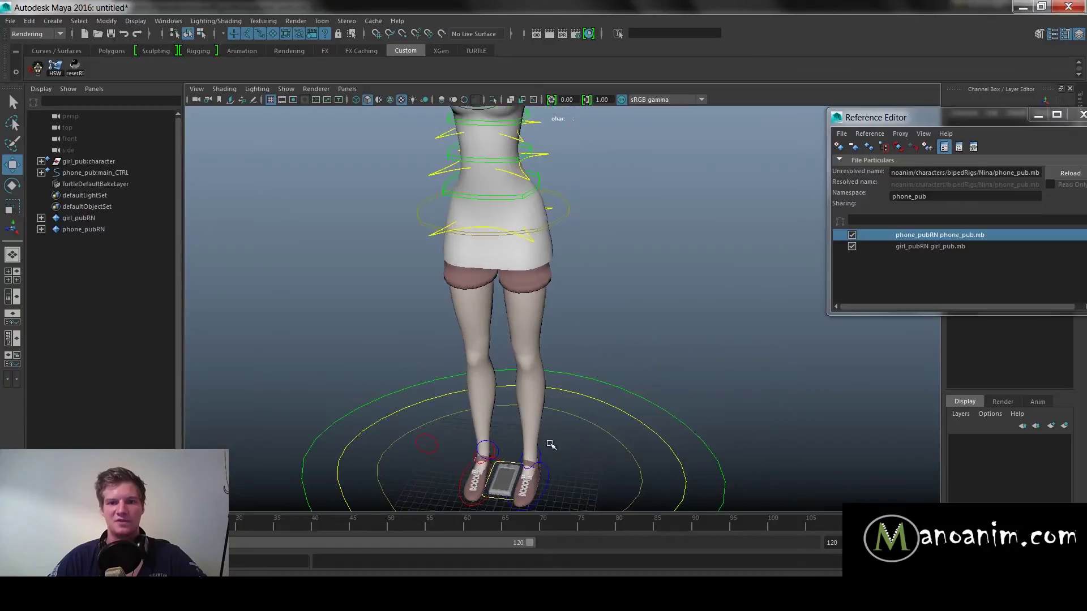
Select the character's outer global control and her left arm IK control in turn.
{"action": "left_click", "coordinate": [683, 427]}
{"action": "scroll", "coordinate": [697, 411], "scroll_direction": "down", "scroll_amount": 5}
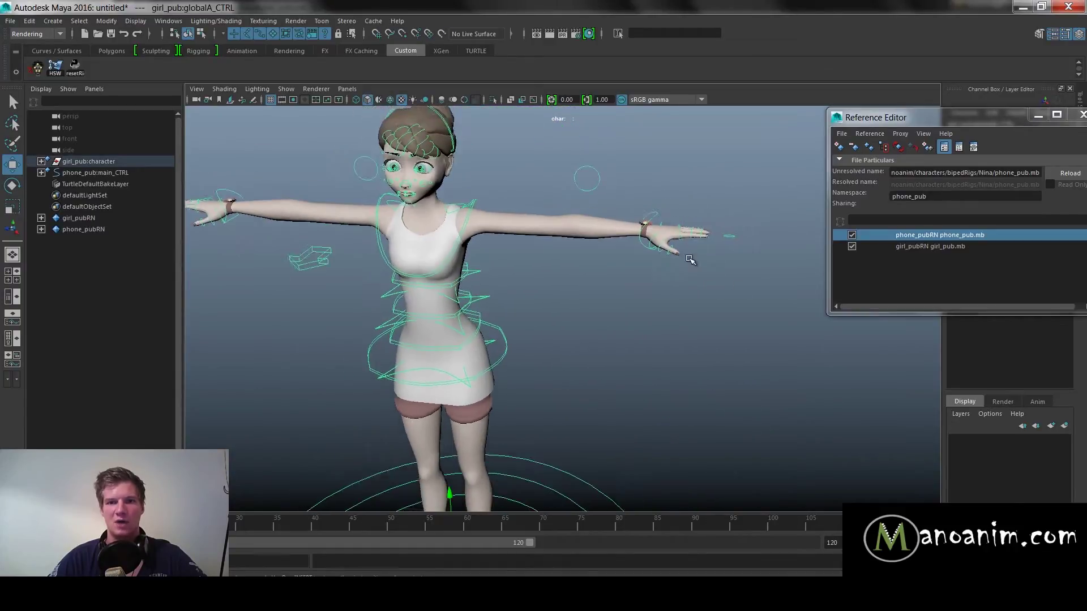
{"action": "scroll", "coordinate": [662, 294], "scroll_direction": "up", "scroll_amount": 10}
{"action": "left_click_drag", "start_coordinate": [717, 183], "coordinate": [743, 186]}
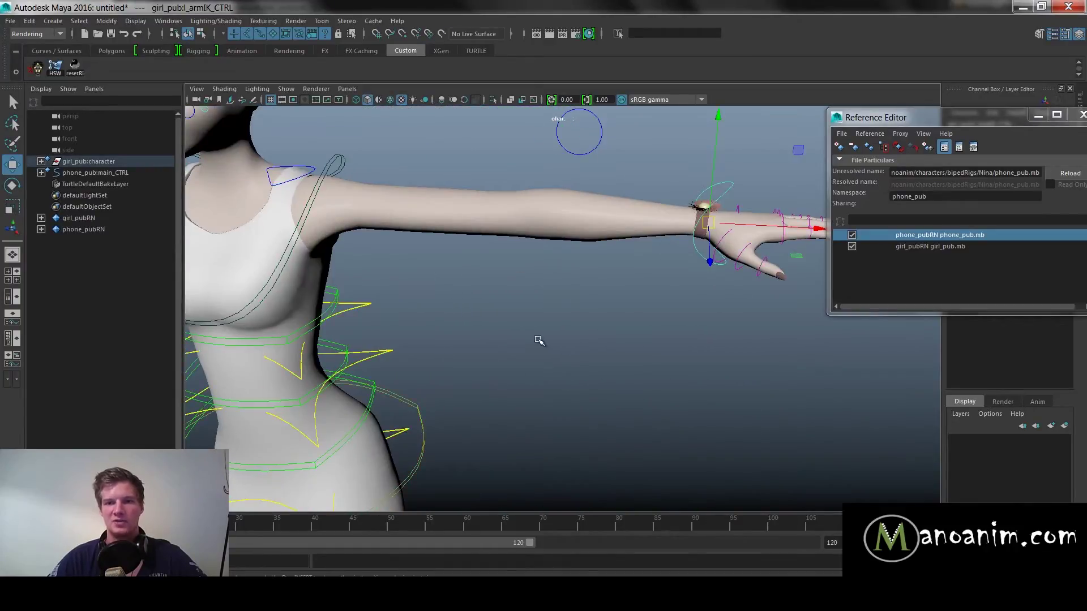
Clear the selection and minimize the Reference Editor window.
{"action": "left_click", "coordinate": [534, 380]}
{"action": "right_click_drag", "start_coordinate": [729, 344], "coordinate": [560, 390], "text": "alt"}
{"action": "middle_click_drag", "start_coordinate": [560, 390], "coordinate": [622, 186], "text": "alt"}
{"action": "right_click_drag", "start_coordinate": [623, 186], "coordinate": [659, 345], "text": "alt"}
{"action": "left_click", "coordinate": [1038, 116]}
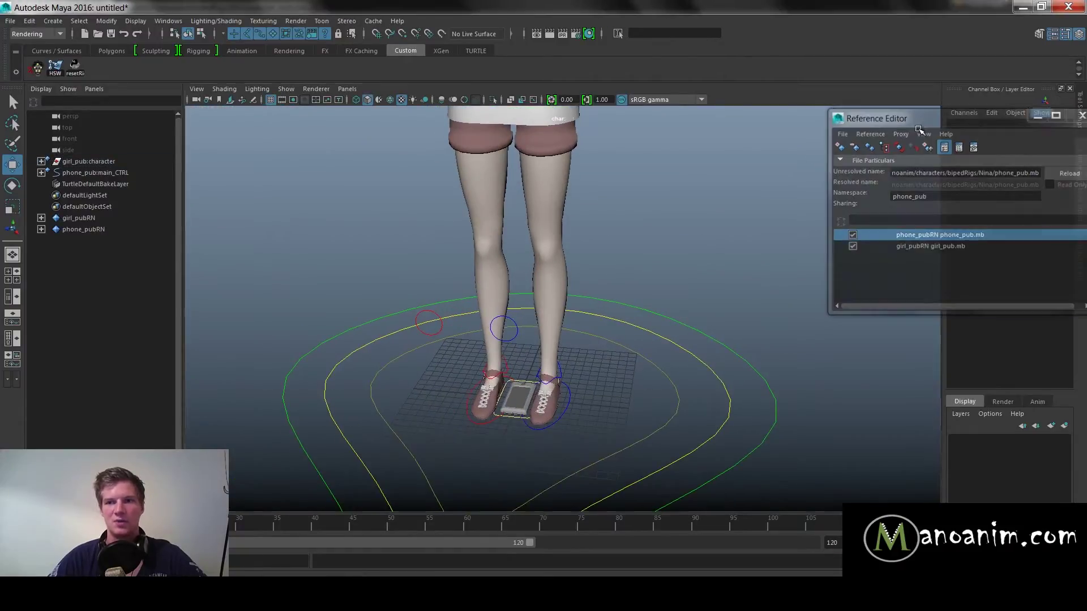
{"action": "right_click_drag", "start_coordinate": [660, 232], "coordinate": [643, 214], "text": "alt"}
{"action": "middle_click_drag", "start_coordinate": [753, 113], "coordinate": [726, 207], "text": "alt"}
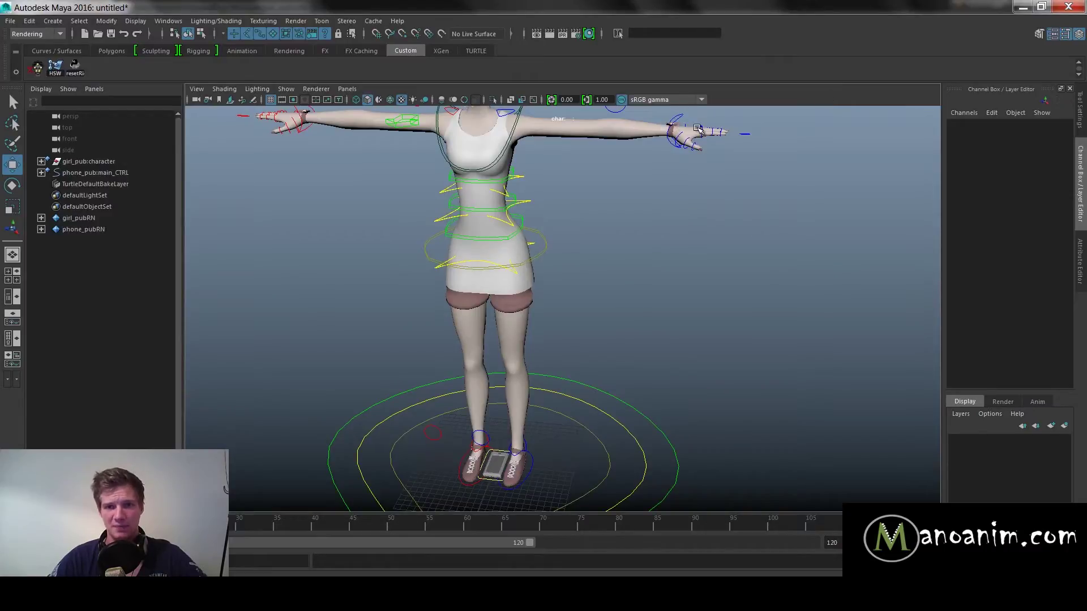
Examine the channels of the left wrist's IK control, comparing it with the global control around the character's feet.
{"action": "left_click", "coordinate": [678, 120]}
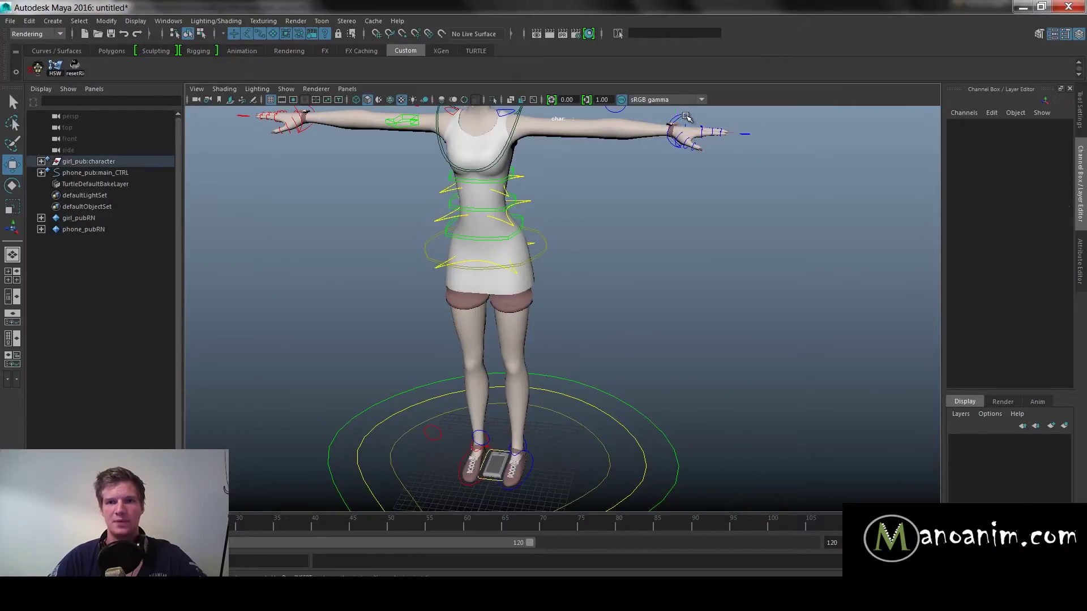
{"action": "left_click", "coordinate": [652, 430]}
{"action": "left_click", "coordinate": [701, 229]}
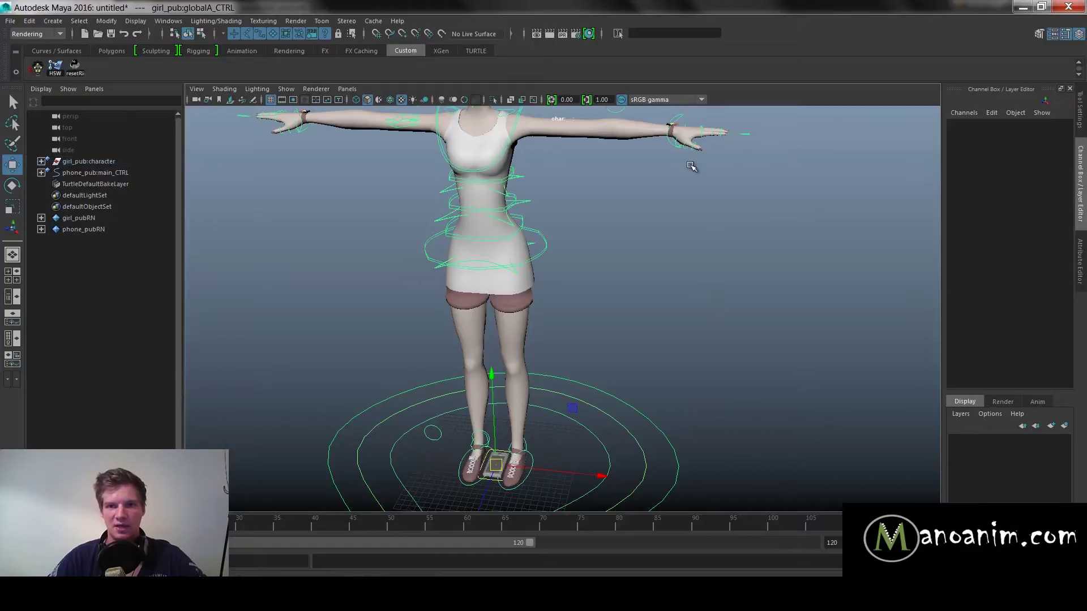
{"action": "middle_click_drag", "start_coordinate": [691, 165], "coordinate": [686, 219], "text": "alt"}
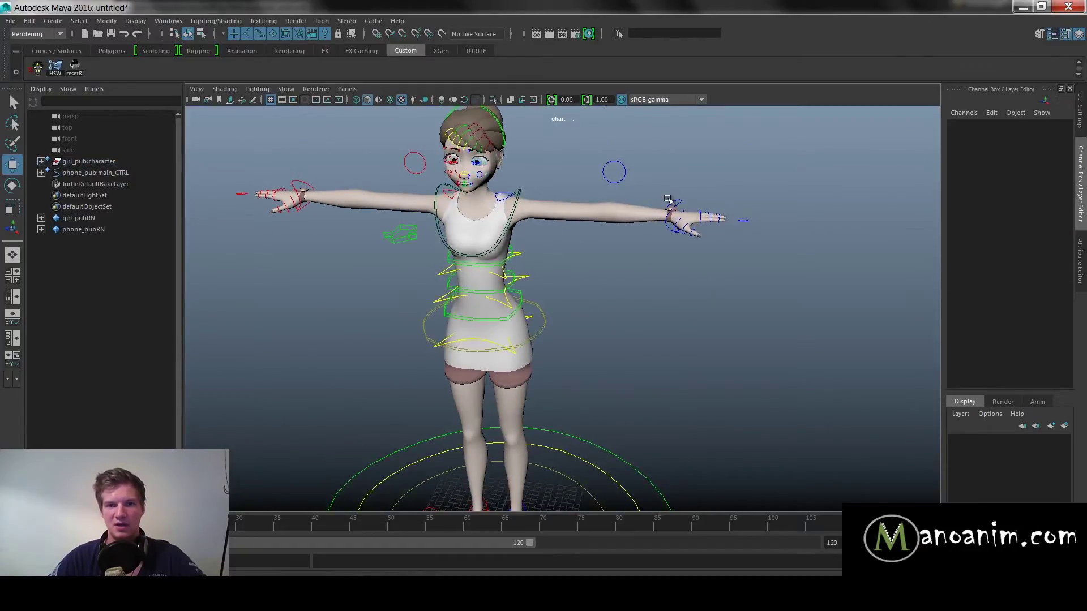
{"action": "left_click_drag", "start_coordinate": [690, 195], "coordinate": [695, 210]}
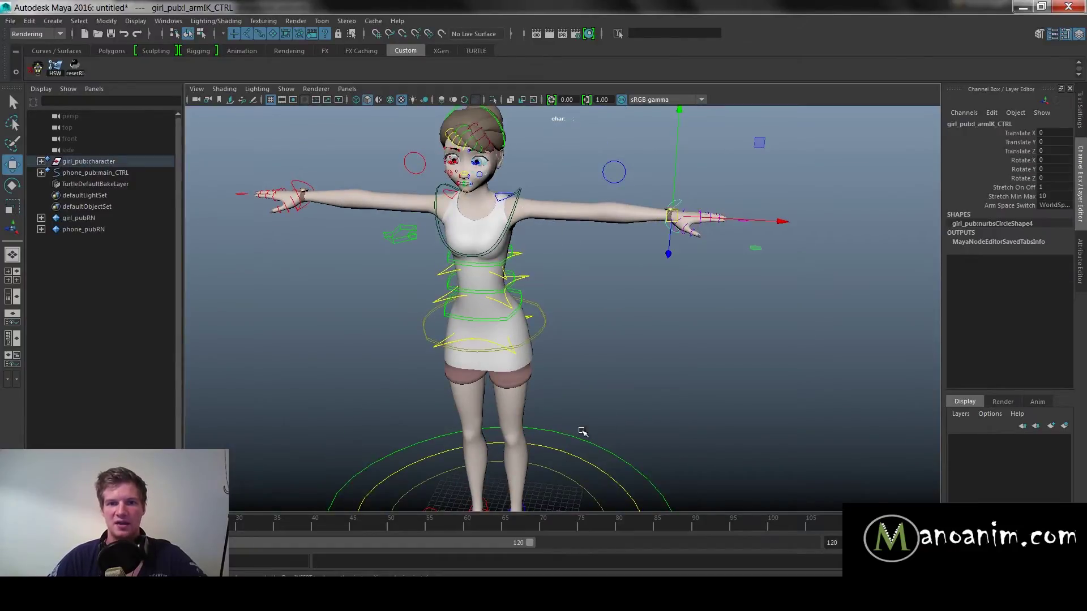
{"action": "right_click_drag", "start_coordinate": [754, 371], "coordinate": [649, 369], "text": "alt"}
{"action": "middle_click_drag", "start_coordinate": [648, 369], "coordinate": [681, 264], "text": "alt"}
{"action": "right_click_drag", "start_coordinate": [681, 264], "coordinate": [756, 323], "text": "alt"}
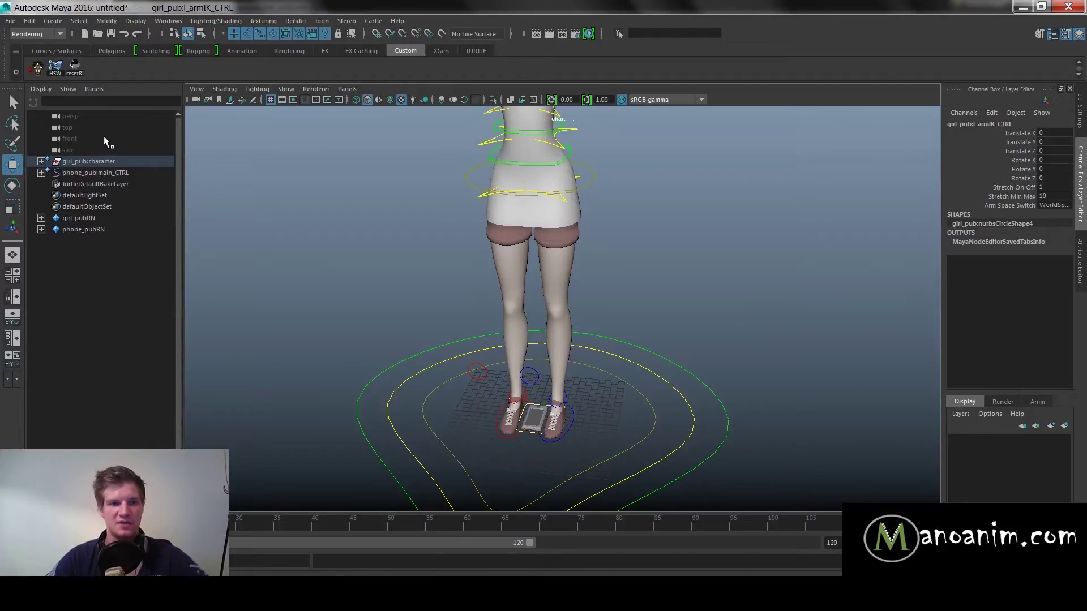
Expand the phone_pub:main_CTRL hierarchy and frame the phone control between the character's shoes.
{"action": "left_click", "coordinate": [100, 171]}
{"action": "left_click", "coordinate": [41, 172]}
{"action": "left_click_drag", "start_coordinate": [100, 195], "coordinate": [100, 186]}
{"action": "left_click", "coordinate": [97, 174]}
{"action": "key", "text": "f"}
{"action": "left_click_drag", "start_coordinate": [728, 369], "coordinate": [679, 288], "text": "alt"}
{"action": "middle_click_drag", "start_coordinate": [652, 248], "coordinate": [660, 204], "text": "alt"}
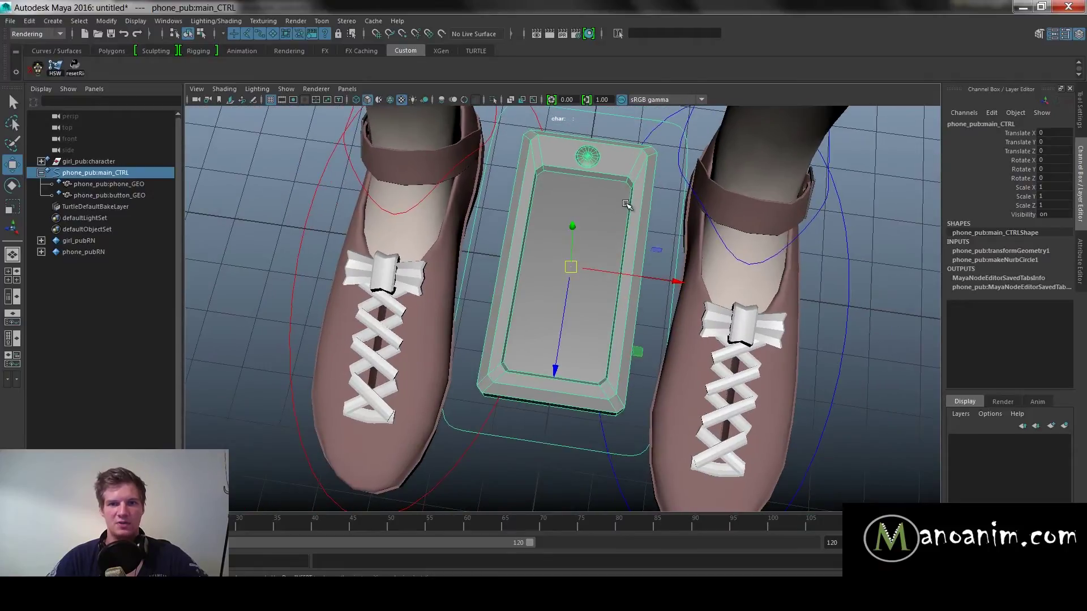
{"action": "left_click_drag", "start_coordinate": [661, 174], "coordinate": [665, 151], "text": "alt"}
{"action": "right_click_drag", "start_coordinate": [664, 152], "coordinate": [601, 168], "text": "alt"}
Examine the phone rig by selecting its button and body geometry and the surrounding control curve in turn.
{"action": "left_click_drag", "start_coordinate": [111, 194], "coordinate": [114, 185]}
{"action": "left_click", "coordinate": [578, 469]}
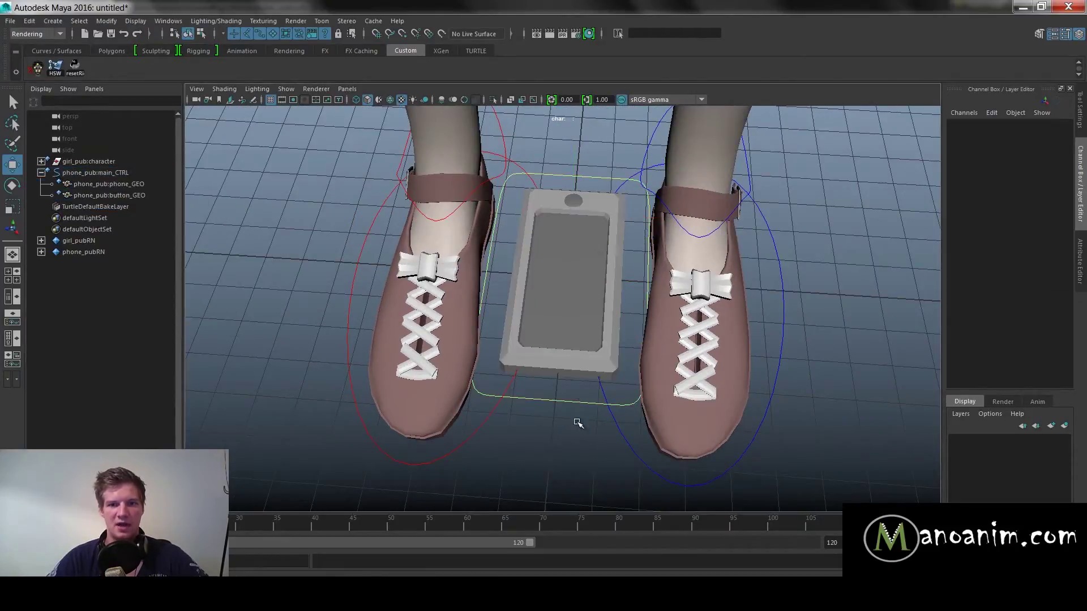
{"action": "left_click", "coordinate": [575, 401]}
{"action": "left_click_drag", "start_coordinate": [650, 269], "coordinate": [618, 300], "text": "alt"}
{"action": "left_click", "coordinate": [639, 130]}
{"action": "right_click_drag", "start_coordinate": [664, 309], "coordinate": [619, 290], "text": "alt"}
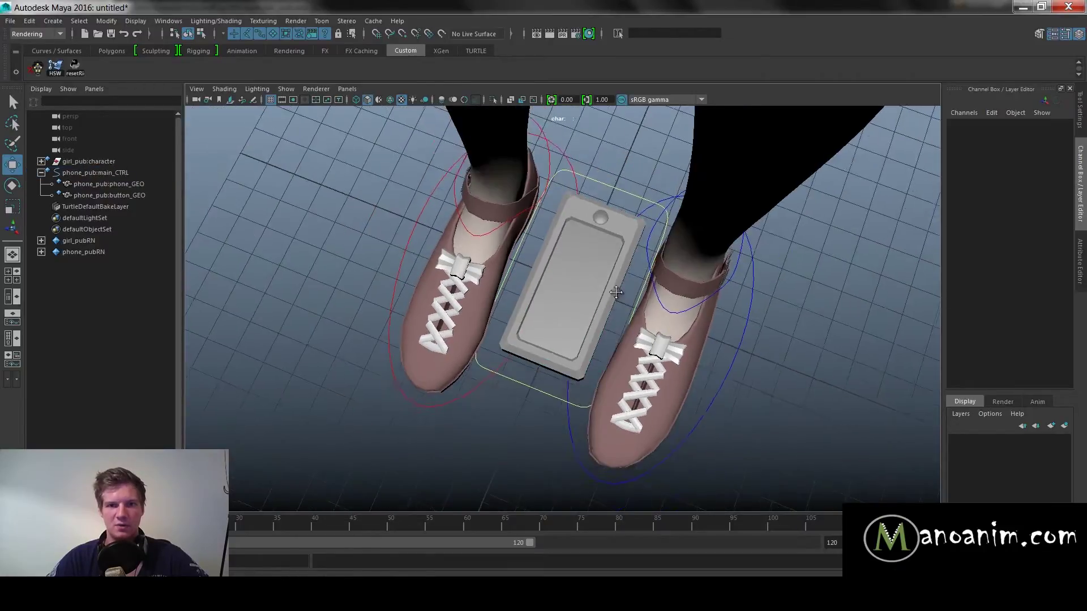
{"action": "middle_click_drag", "start_coordinate": [619, 290], "coordinate": [602, 319], "text": "alt"}
{"action": "right_click_drag", "start_coordinate": [603, 318], "coordinate": [666, 327], "text": "alt"}
{"action": "left_click", "coordinate": [591, 232]}
{"action": "left_click", "coordinate": [613, 238]}
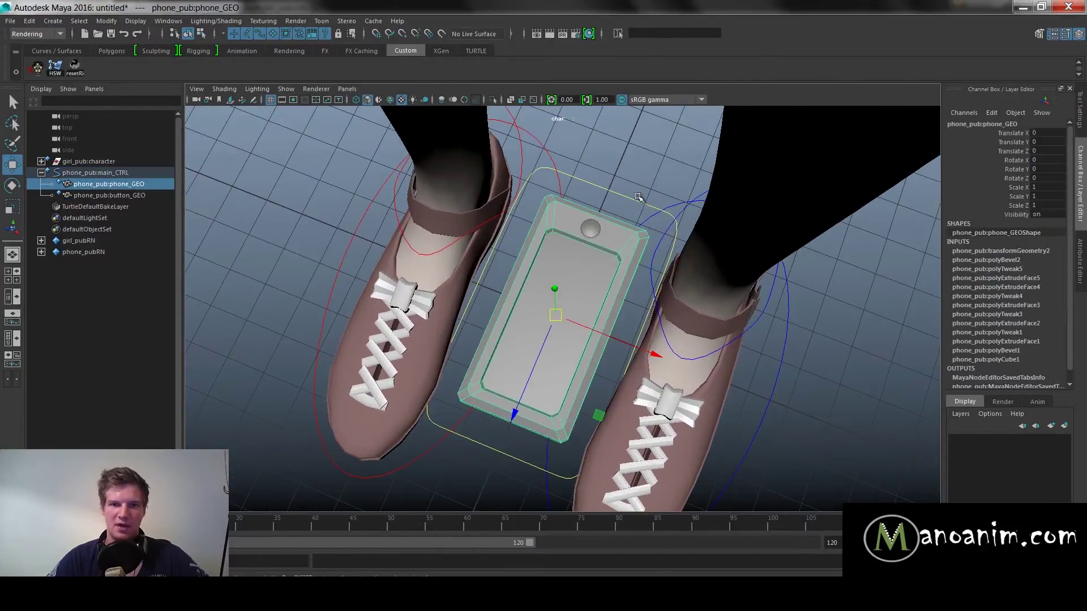
{"action": "left_click", "coordinate": [641, 222]}
Select the phone's main control curve and collapse its hierarchy.
{"action": "right_click_drag", "start_coordinate": [562, 316], "coordinate": [497, 291], "text": "alt"}
{"action": "left_click_drag", "start_coordinate": [497, 291], "coordinate": [514, 413], "text": "alt"}
{"action": "right_click_drag", "start_coordinate": [514, 413], "coordinate": [559, 316], "text": "alt"}
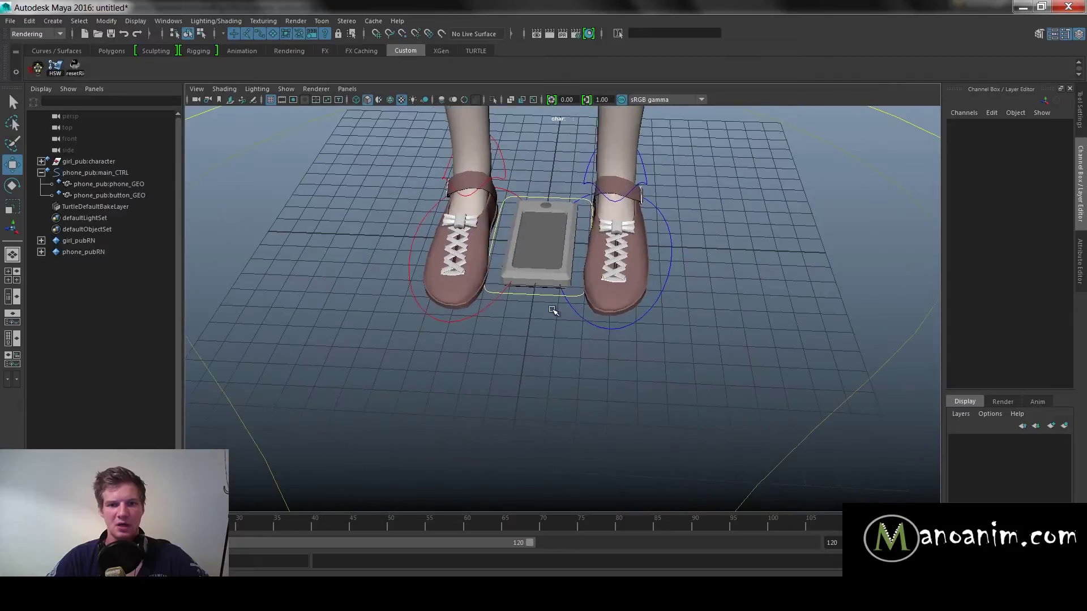
{"action": "left_click", "coordinate": [538, 295]}
{"action": "left_click", "coordinate": [41, 172]}
Select the girl_pub:character group, clear the selection, and look over the character's upper body and left arm.
{"action": "left_click", "coordinate": [47, 163]}
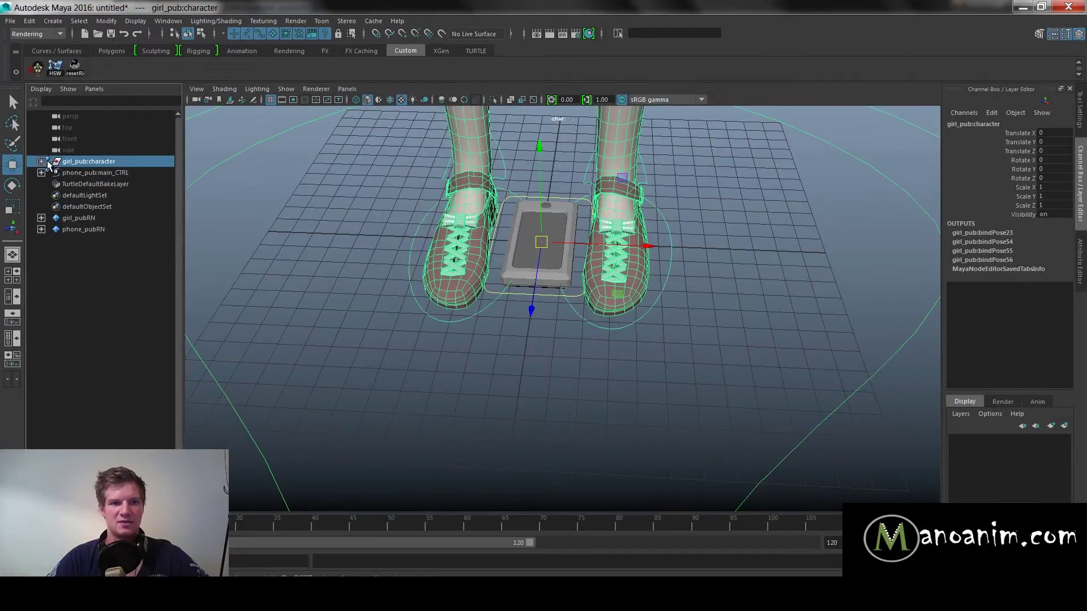
{"action": "right_click_drag", "start_coordinate": [691, 238], "coordinate": [572, 183], "text": "alt"}
{"action": "middle_click_drag", "start_coordinate": [573, 183], "coordinate": [522, 289], "text": "alt"}
{"action": "left_click", "coordinate": [735, 220]}
{"action": "right_click_drag", "start_coordinate": [734, 221], "coordinate": [604, 303], "text": "alt"}
{"action": "middle_click_drag", "start_coordinate": [604, 303], "coordinate": [571, 356], "text": "alt"}
{"action": "middle_click_drag", "start_coordinate": [753, 236], "coordinate": [659, 459], "text": "alt"}
{"action": "right_click_drag", "start_coordinate": [730, 272], "coordinate": [662, 297], "text": "alt"}
Add a keyable float attribute named test to the left arm IK control.
{"action": "left_click", "coordinate": [637, 232]}
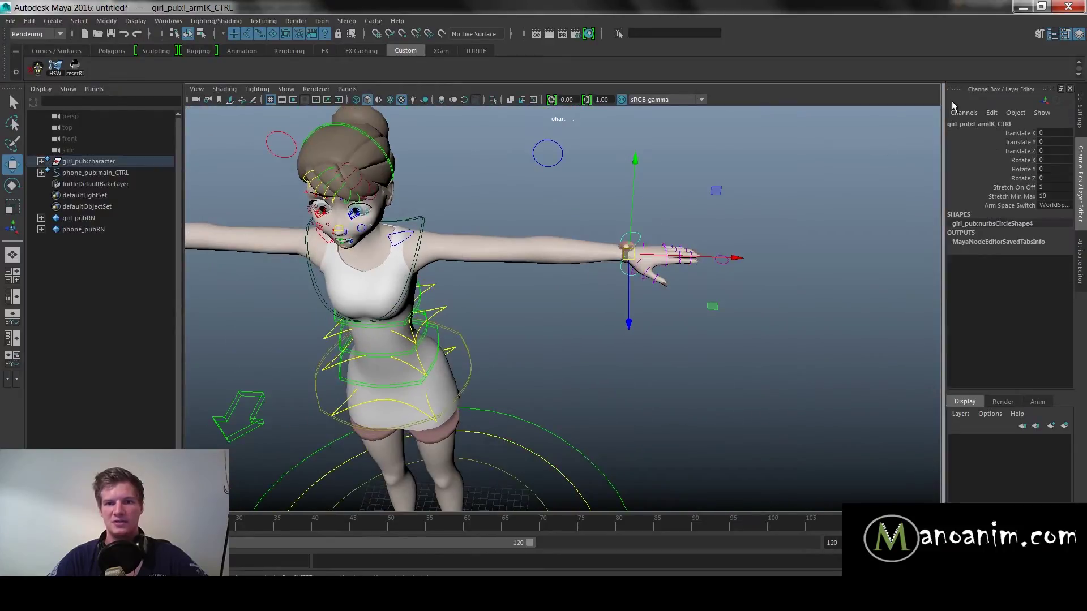
{"action": "left_click", "coordinate": [991, 113]}
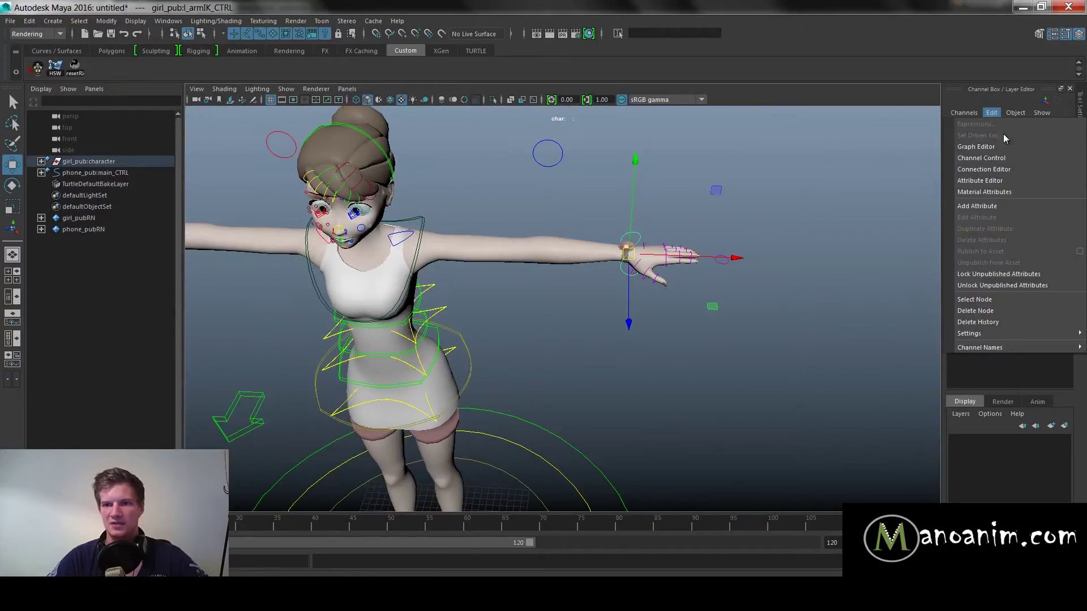
{"action": "left_click", "coordinate": [986, 206]}
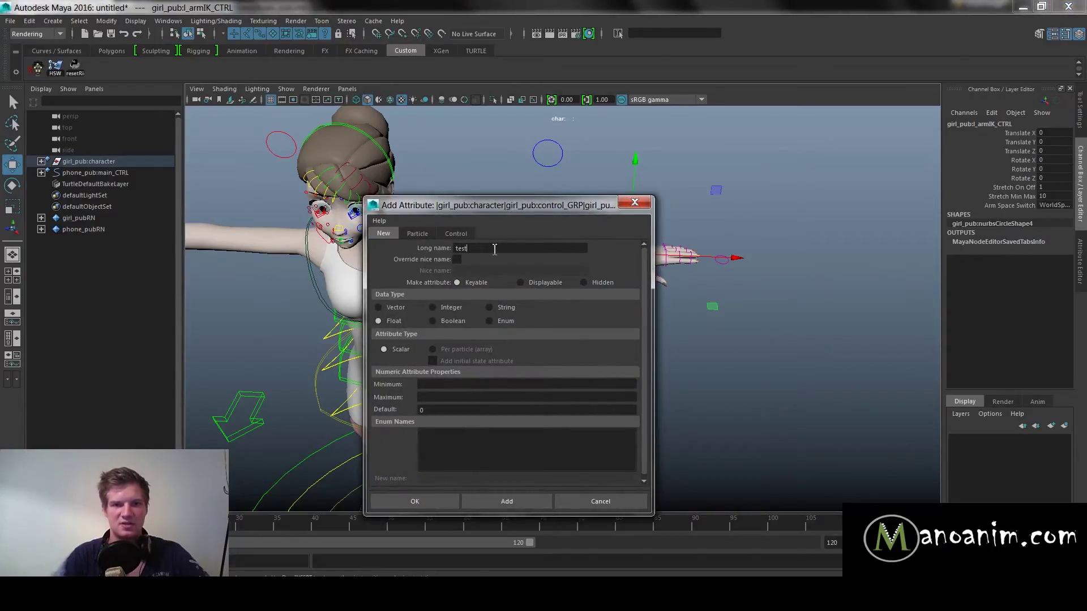
{"action": "type", "text": "test"}
{"action": "left_click", "coordinate": [506, 501]}
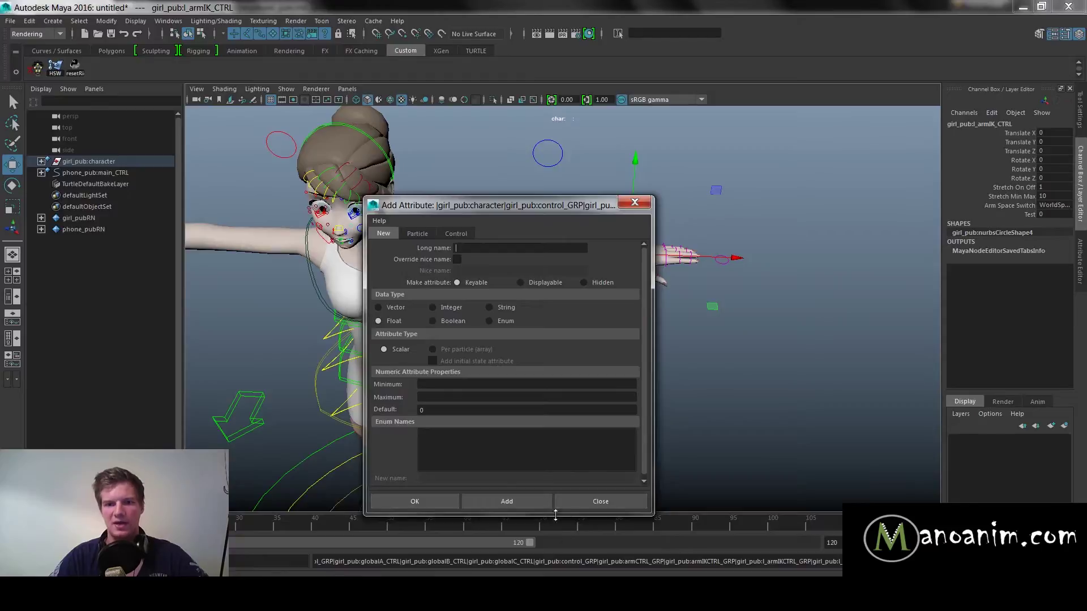
{"action": "left_click", "coordinate": [600, 502]}
Undo the added test attribute and clear the selection.
{"action": "middle_click_drag", "start_coordinate": [708, 256], "coordinate": [724, 238], "text": "alt"}
{"action": "right_click_drag", "start_coordinate": [724, 239], "coordinate": [597, 294], "text": "alt"}
{"action": "key", "text": "ctrl+z"}
{"action": "left_click_drag", "start_coordinate": [596, 294], "coordinate": [685, 316], "text": "alt"}
{"action": "middle_click_drag", "start_coordinate": [684, 317], "coordinate": [747, 281], "text": "alt"}
{"action": "left_click", "coordinate": [781, 243]}
Create a locator at the origin and duplicate it twice.
{"action": "middle_click_drag", "start_coordinate": [781, 243], "coordinate": [775, 302], "text": "alt"}
{"action": "right_click_drag", "start_coordinate": [775, 302], "coordinate": [657, 373], "text": "alt"}
{"action": "middle_click_drag", "start_coordinate": [656, 374], "coordinate": [575, 300], "text": "alt"}
{"action": "right_click_drag", "start_coordinate": [575, 300], "coordinate": [566, 280], "text": "alt"}
{"action": "middle_click_drag", "start_coordinate": [566, 280], "coordinate": [574, 230], "text": "alt"}
{"action": "left_click_drag", "start_coordinate": [574, 229], "coordinate": [558, 235], "text": "alt"}
{"action": "key", "text": "space"}
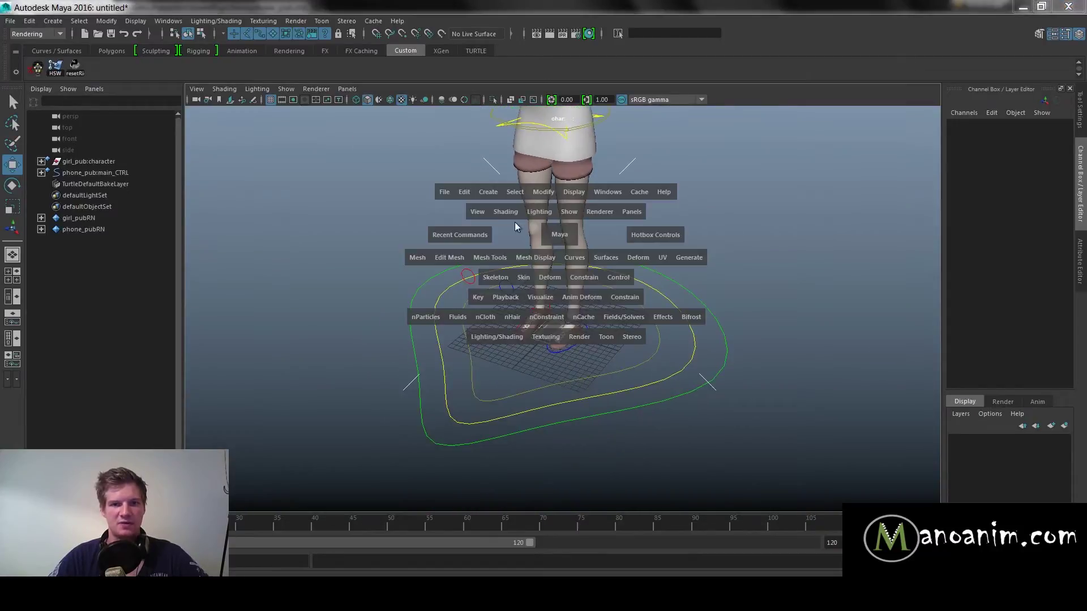
{"action": "left_click_drag", "start_coordinate": [398, 238], "coordinate": [473, 294], "text": "alt"}
{"action": "right_click_drag", "start_coordinate": [473, 294], "coordinate": [501, 303], "text": "alt"}
{"action": "key", "text": "space"}
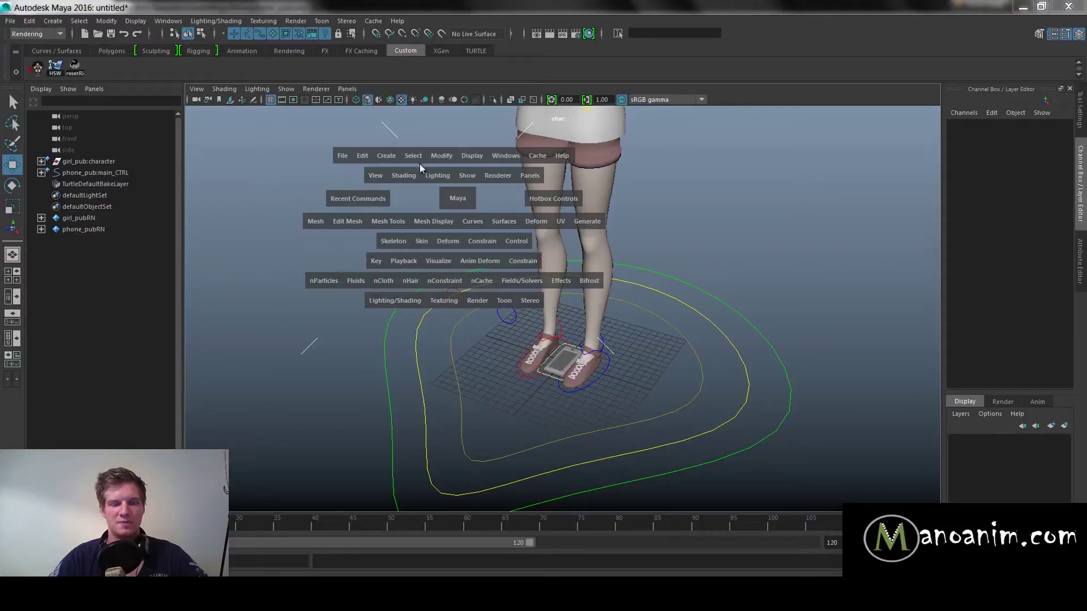
{"action": "left_click_drag", "start_coordinate": [387, 156], "coordinate": [430, 310]}
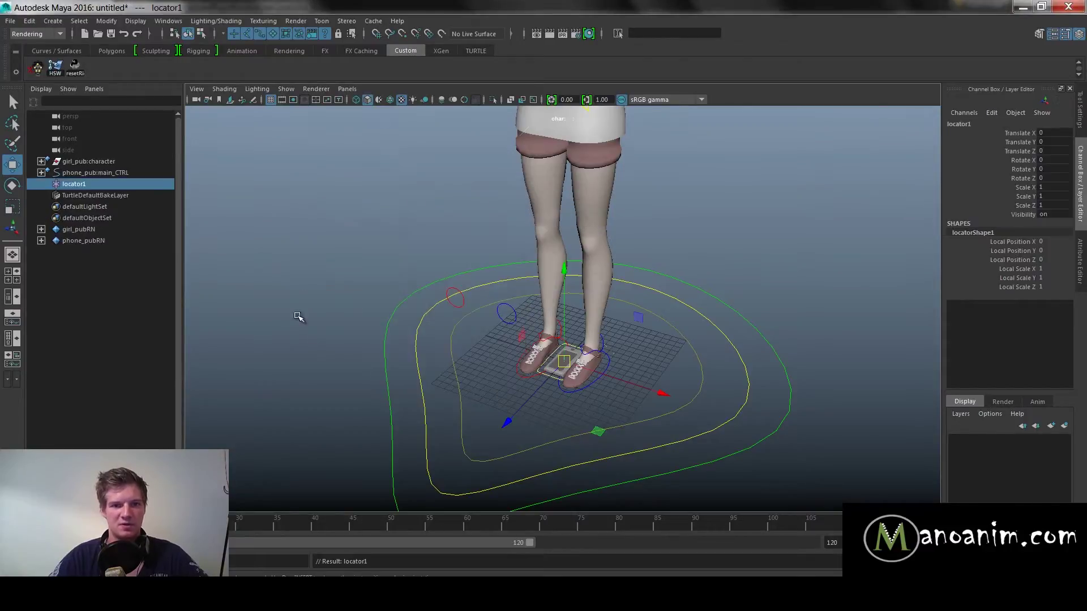
{"action": "key", "text": "ctrl+d"}
{"action": "key", "text": "ctrl+d"}
Rename the first locator phone_LOC.
{"action": "double_click", "coordinate": [87, 184]}
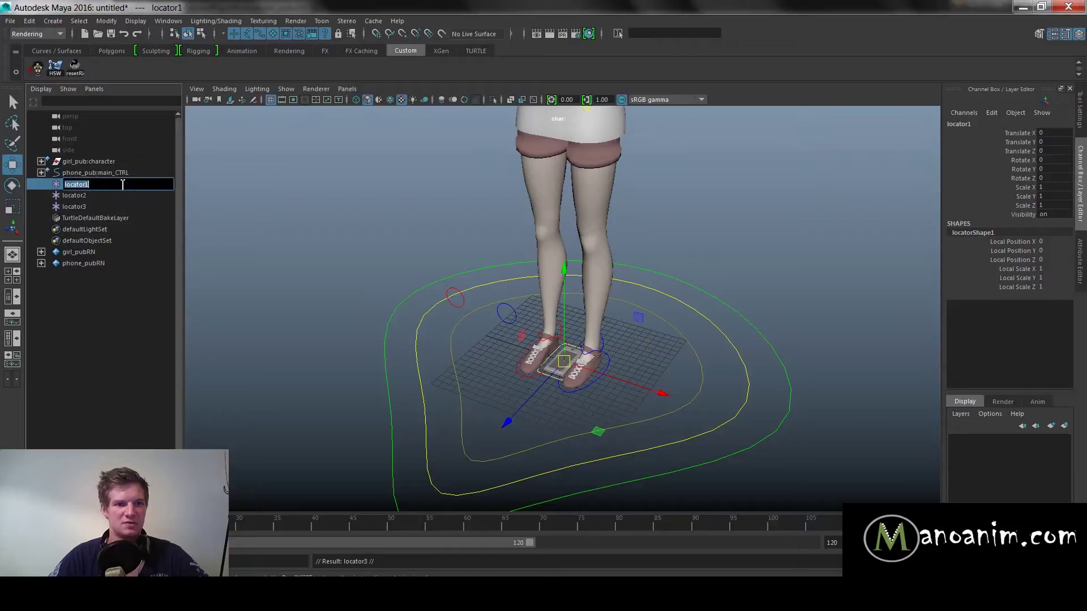
{"action": "type", "text": "phone"}
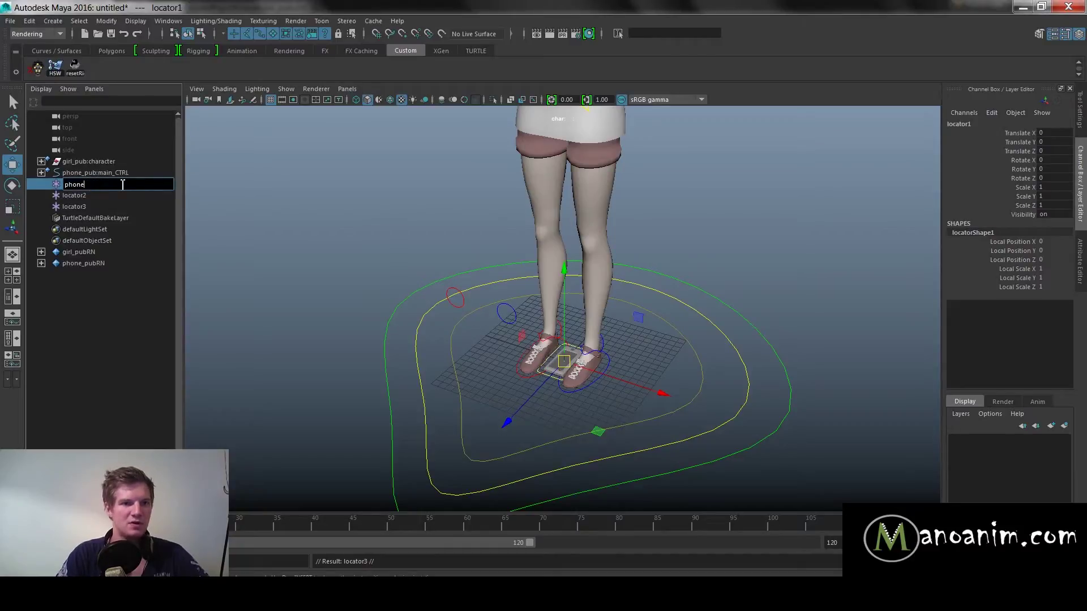
{"action": "type", "text": "_LOC"}
{"action": "key", "text": "Return"}
Rename the second locator phoneLocal_LOC and copy that name.
{"action": "double_click", "coordinate": [90, 197]}
{"action": "type", "text": "phone_LOC"}
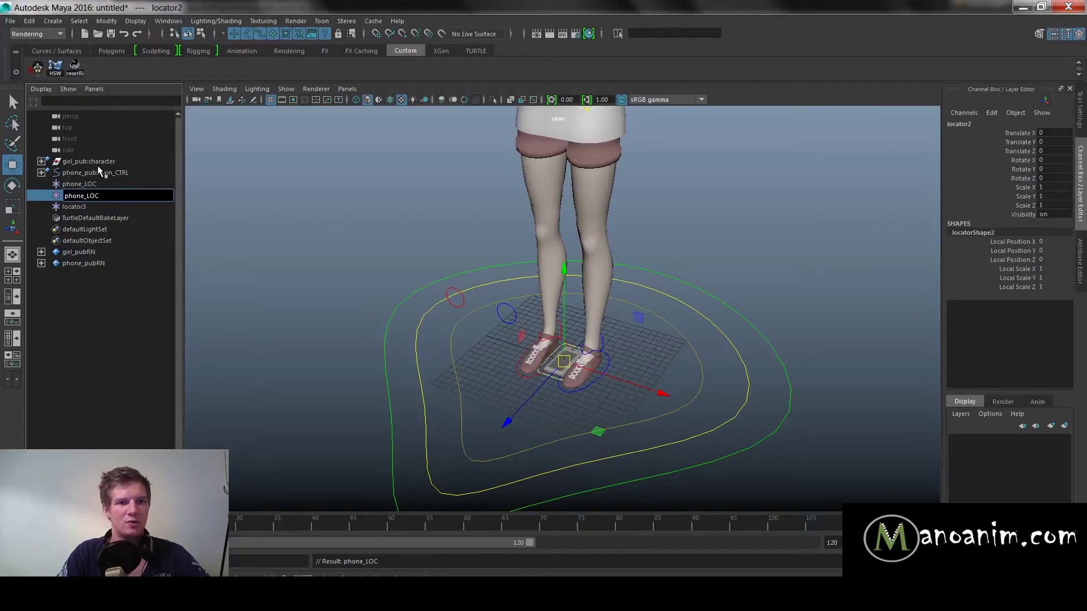
{"action": "type", "text": "Local"}
{"action": "key", "text": "ctrl+a"}
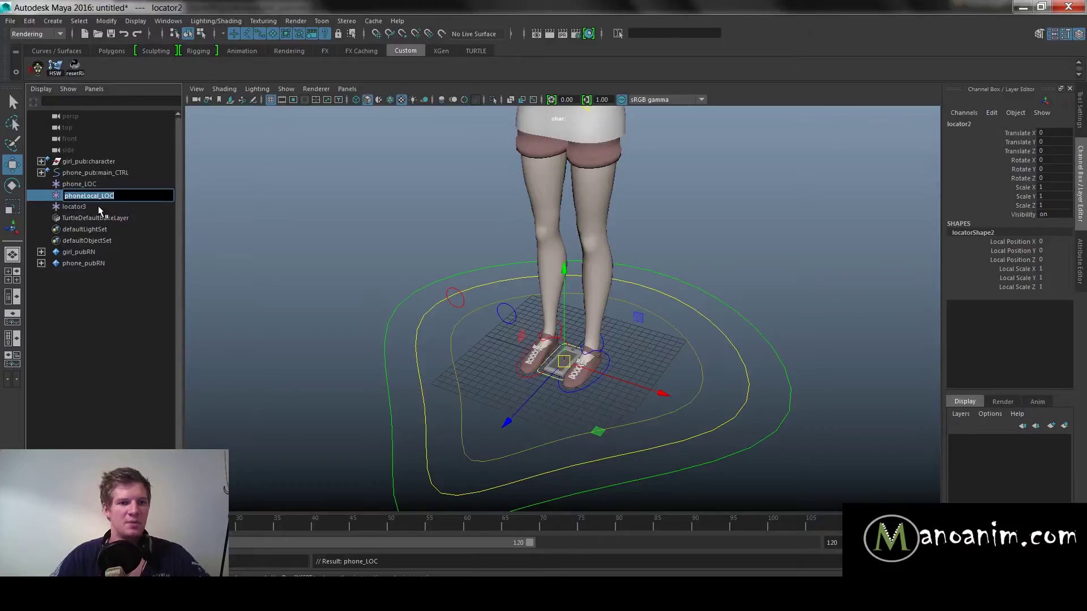
{"action": "key", "text": "ctrl+c"}
{"action": "key", "text": "Return"}
Rename the third locator phoneWorld_LOC, based on the copied name.
{"action": "double_click", "coordinate": [76, 207]}
{"action": "key", "text": "ctrl+v"}
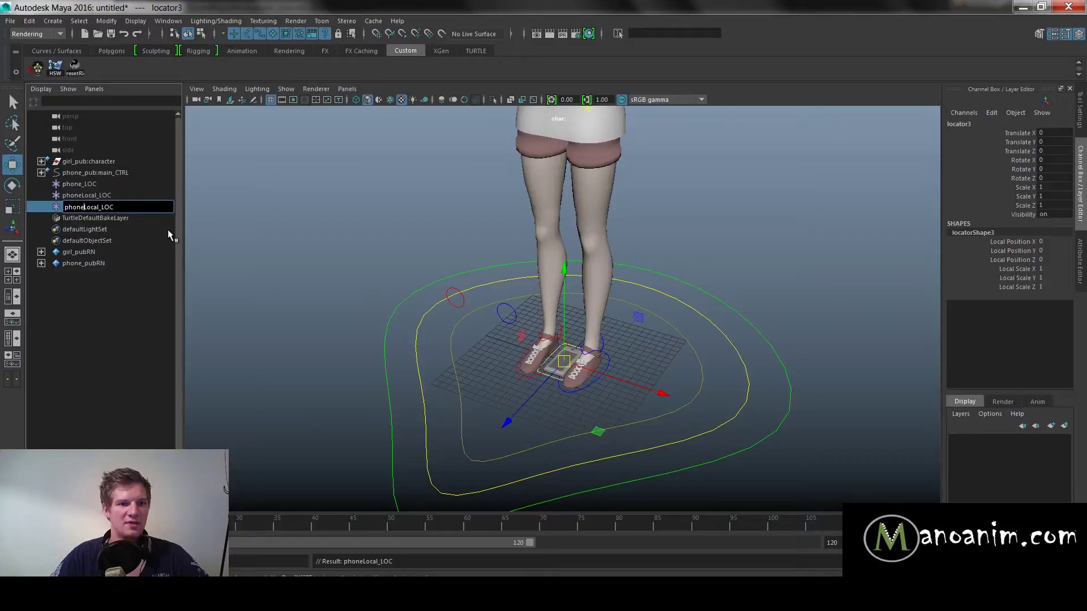
{"action": "key", "text": "BackSpace"}
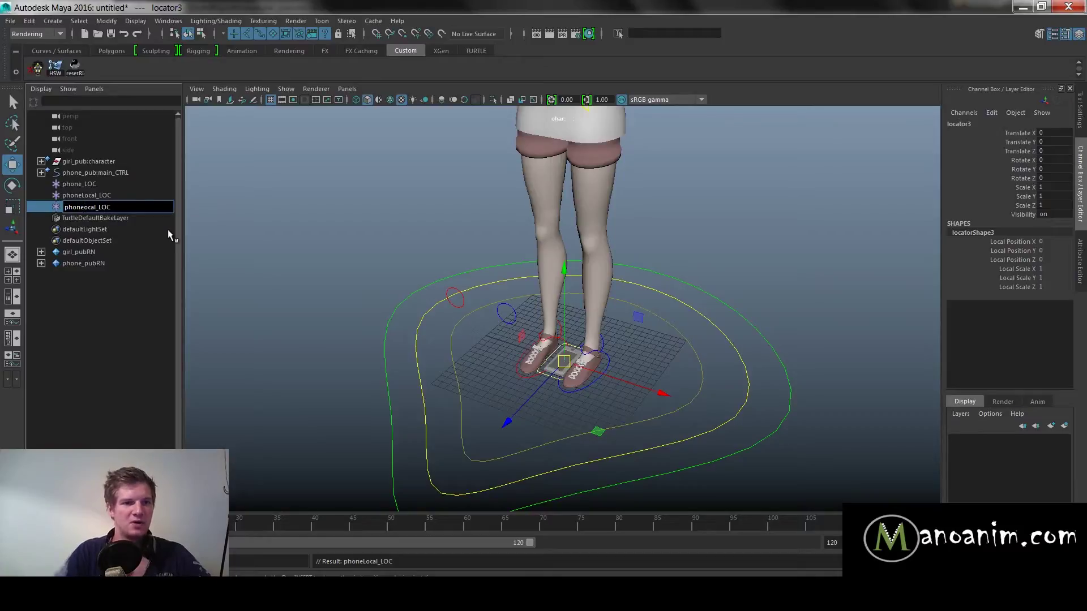
{"action": "key", "text": "BackSpace"}
{"action": "key", "text": "BackSpace"}
{"action": "key", "text": "BackSpace"}
{"action": "key", "text": "BackSpace"}
{"action": "type", "text": "World#"}
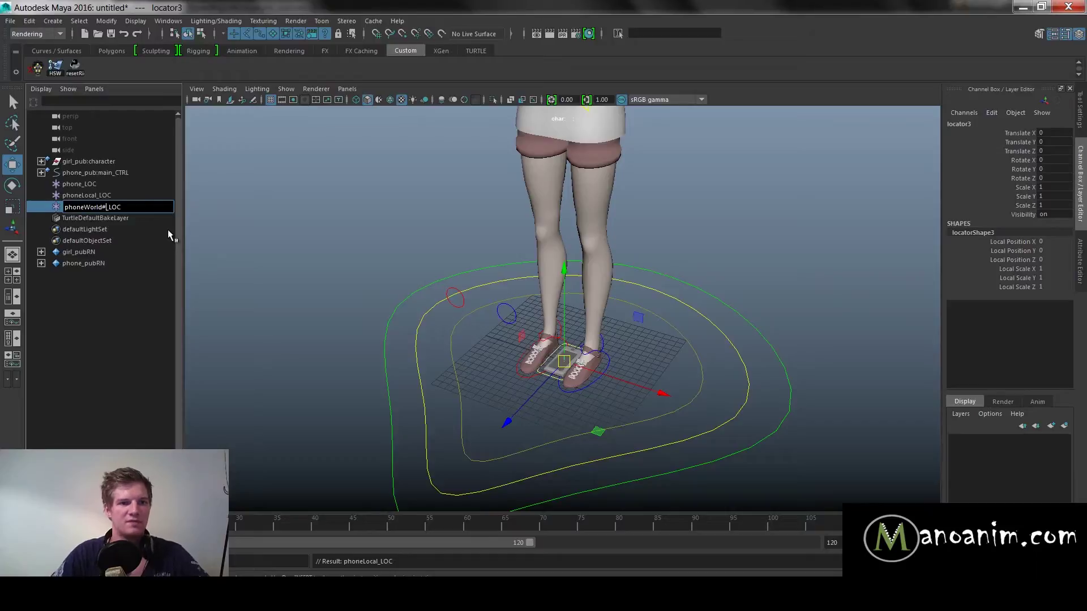
{"action": "key", "text": "Return"}
Select the phone's main control and look at it up close at the character's feet.
{"action": "left_click", "coordinate": [709, 234]}
{"action": "right_click_drag", "start_coordinate": [696, 243], "coordinate": [635, 325], "text": "alt"}
{"action": "left_click_drag", "start_coordinate": [636, 325], "coordinate": [653, 364], "text": "alt"}
{"action": "middle_click_drag", "start_coordinate": [652, 364], "coordinate": [663, 322], "text": "alt"}
{"action": "right_click_drag", "start_coordinate": [662, 322], "coordinate": [701, 353], "text": "alt"}
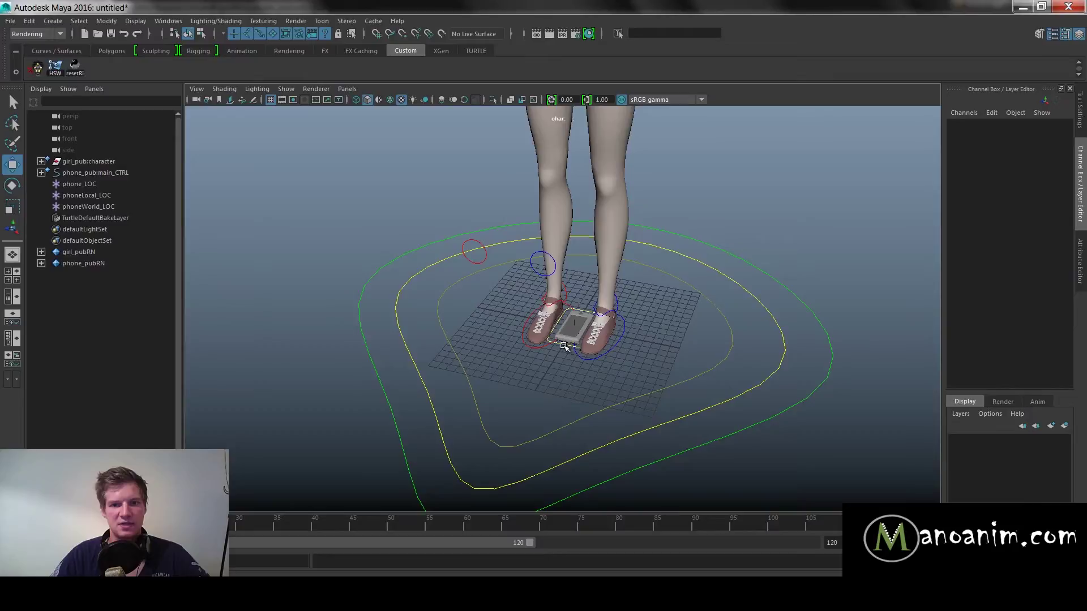
{"action": "left_click", "coordinate": [564, 346]}
{"action": "left_click_drag", "start_coordinate": [702, 354], "coordinate": [713, 342], "text": "alt"}
{"action": "right_click_drag", "start_coordinate": [713, 342], "coordinate": [792, 362], "text": "alt"}
Select phone_LOC, phoneLocal_LOC and phoneWorld_LOC together with the phone's main control.
{"action": "left_click_drag", "start_coordinate": [113, 184], "coordinate": [109, 207]}
{"action": "left_click", "coordinate": [114, 173], "text": "ctrl"}
{"action": "key", "text": "ctrl+z"}
{"action": "right_click_drag", "start_coordinate": [717, 304], "coordinate": [736, 350], "text": "alt"}
{"action": "left_click", "coordinate": [658, 386], "text": "shift"}
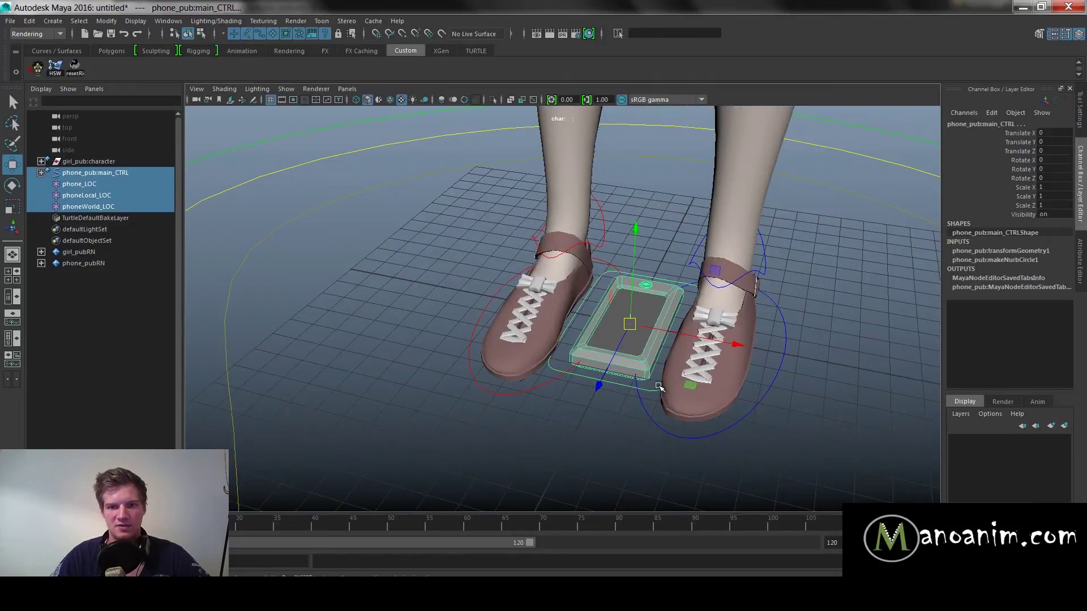
{"action": "left_click", "coordinate": [93, 204], "text": "shift"}
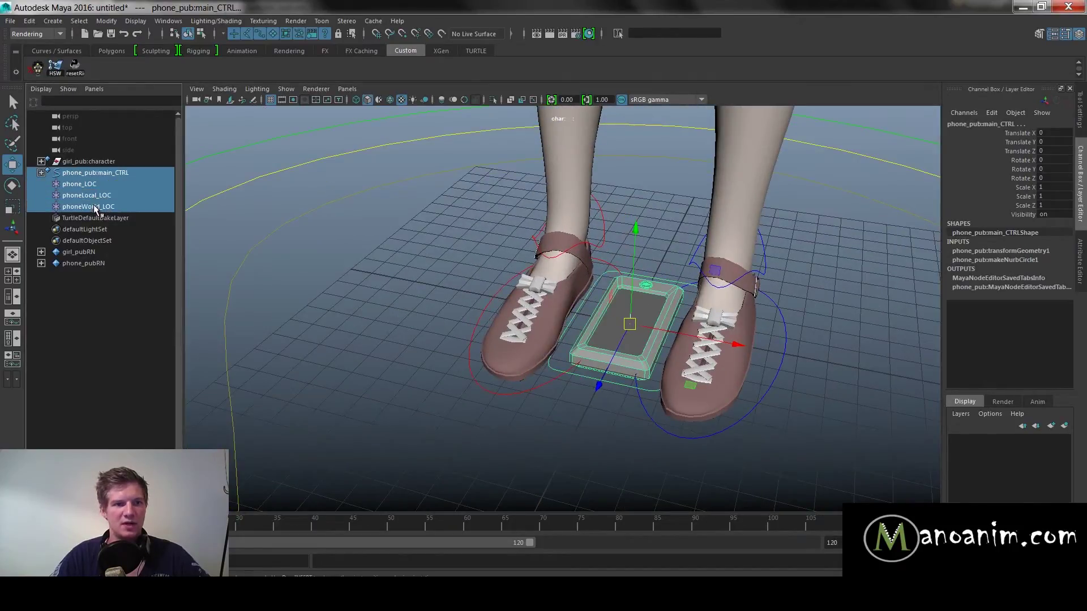
{"action": "right_click_drag", "start_coordinate": [426, 170], "coordinate": [272, 181], "text": "alt"}
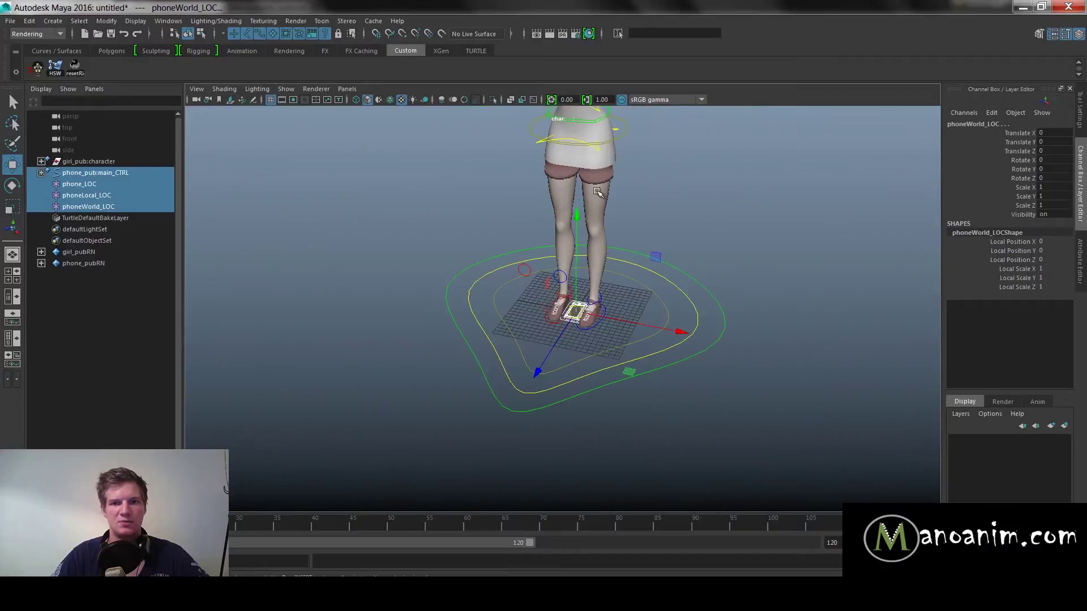
Add the girl's left arm IK control at the wrist to the selected phone control and locators.
{"action": "middle_click_drag", "start_coordinate": [510, 204], "coordinate": [498, 317], "text": "alt"}
{"action": "right_click_drag", "start_coordinate": [589, 323], "coordinate": [761, 333], "text": "alt"}
{"action": "middle_click_drag", "start_coordinate": [761, 332], "coordinate": [708, 354], "text": "alt"}
{"action": "right_click_drag", "start_coordinate": [708, 354], "coordinate": [756, 270], "text": "alt"}
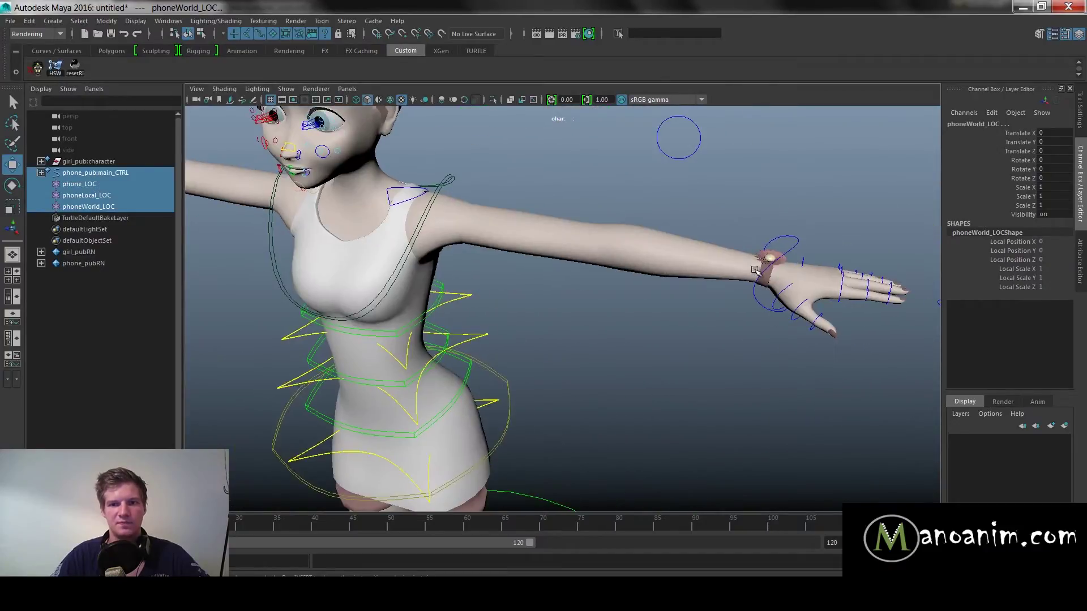
{"action": "left_click", "coordinate": [797, 234], "text": "shift"}
{"action": "right_click_drag", "start_coordinate": [825, 256], "coordinate": [620, 243], "text": "alt"}
{"action": "middle_click_drag", "start_coordinate": [620, 243], "coordinate": [642, 214], "text": "alt"}
{"action": "right_click_drag", "start_coordinate": [642, 214], "coordinate": [711, 227], "text": "alt"}
Hide polygons in the viewport so the rig's control curves remain displayed.
{"action": "left_click", "coordinate": [290, 90]}
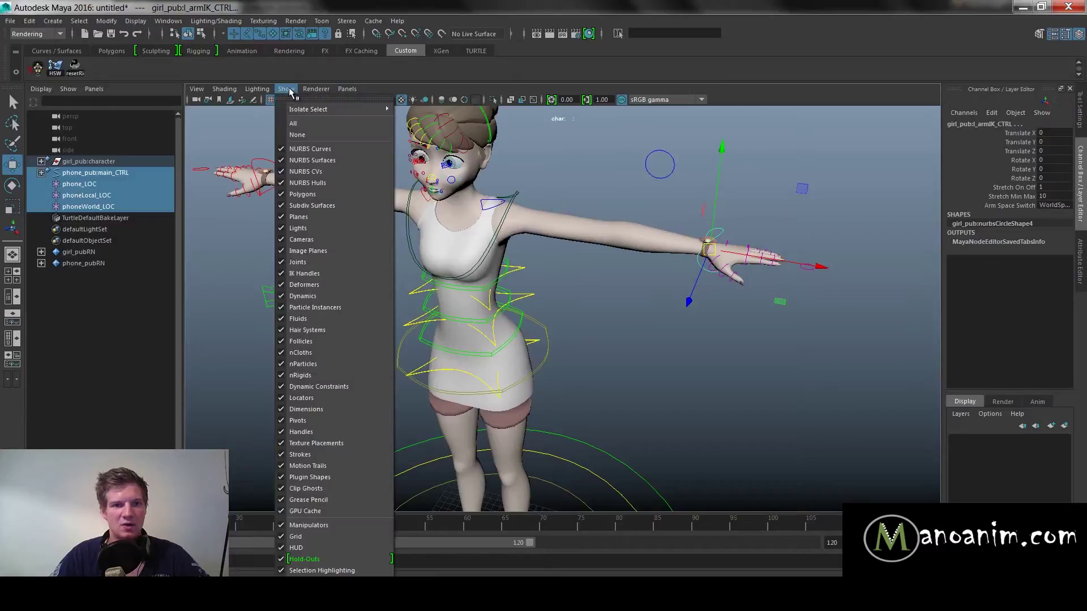
{"action": "left_click", "coordinate": [310, 195]}
{"action": "right_click_drag", "start_coordinate": [555, 280], "coordinate": [569, 280], "text": "alt"}
{"action": "middle_click_drag", "start_coordinate": [569, 280], "coordinate": [575, 264], "text": "alt"}
{"action": "right_click_drag", "start_coordinate": [575, 264], "coordinate": [585, 274], "text": "alt"}
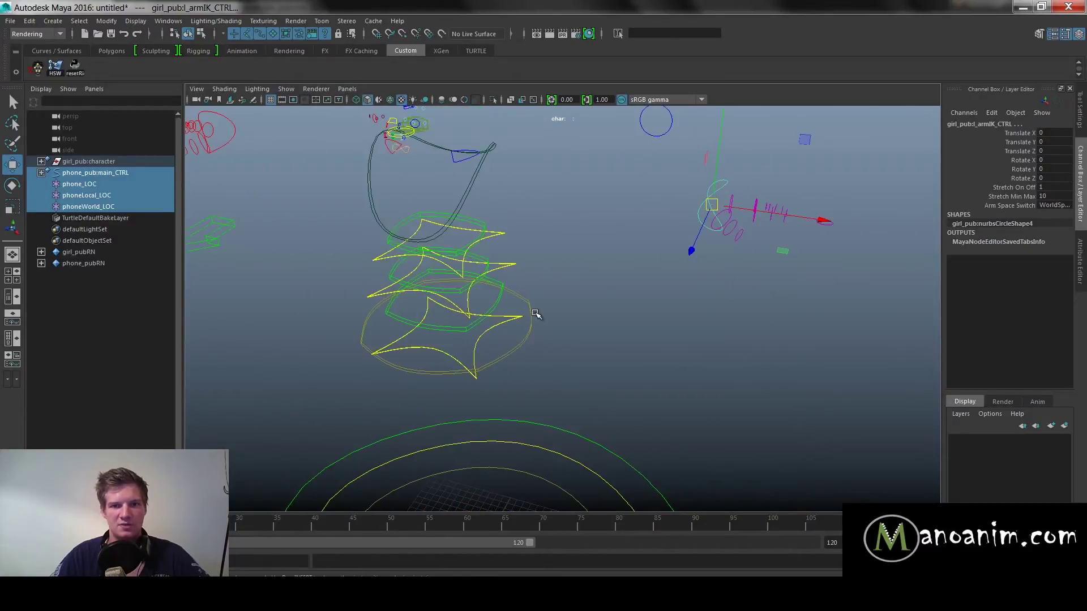
Select only the left arm IK control at the girl's wrist.
{"action": "left_click", "coordinate": [699, 254]}
{"action": "left_click", "coordinate": [699, 213]}
{"action": "right_click_drag", "start_coordinate": [723, 287], "coordinate": [592, 300], "text": "alt"}
{"action": "middle_click_drag", "start_coordinate": [591, 300], "coordinate": [562, 252], "text": "alt"}
{"action": "right_click_drag", "start_coordinate": [563, 252], "coordinate": [611, 247], "text": "alt"}
{"action": "middle_click_drag", "start_coordinate": [611, 247], "coordinate": [617, 307], "text": "alt"}
Turn on the display of the rotate pivot and scale pivot for the left arm IK control.
{"action": "key", "text": "ctrl+a"}
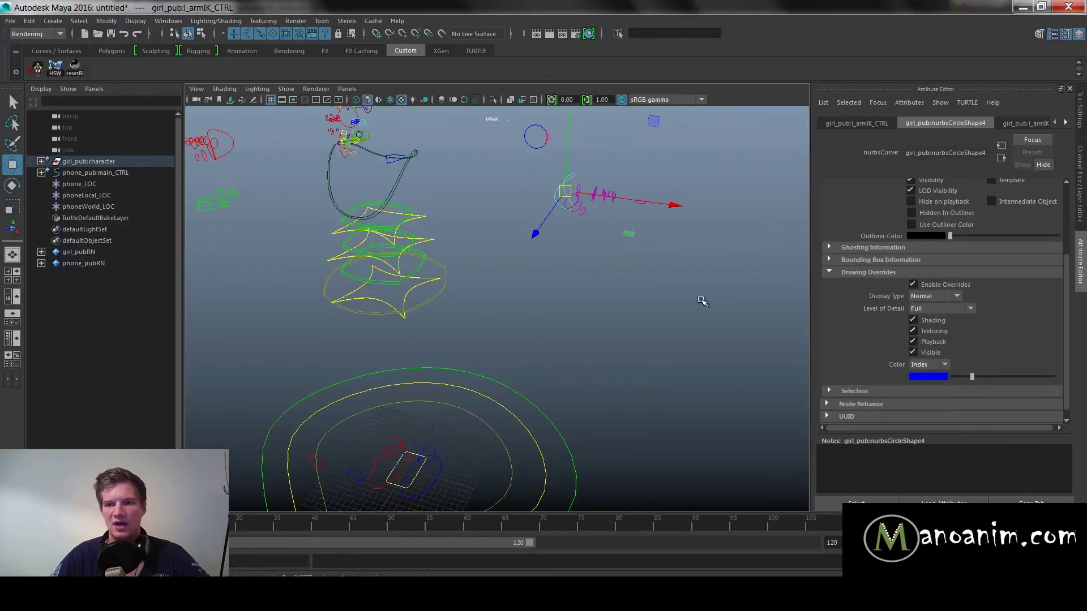
{"action": "scroll", "coordinate": [870, 277], "scroll_direction": "down", "scroll_amount": 1}
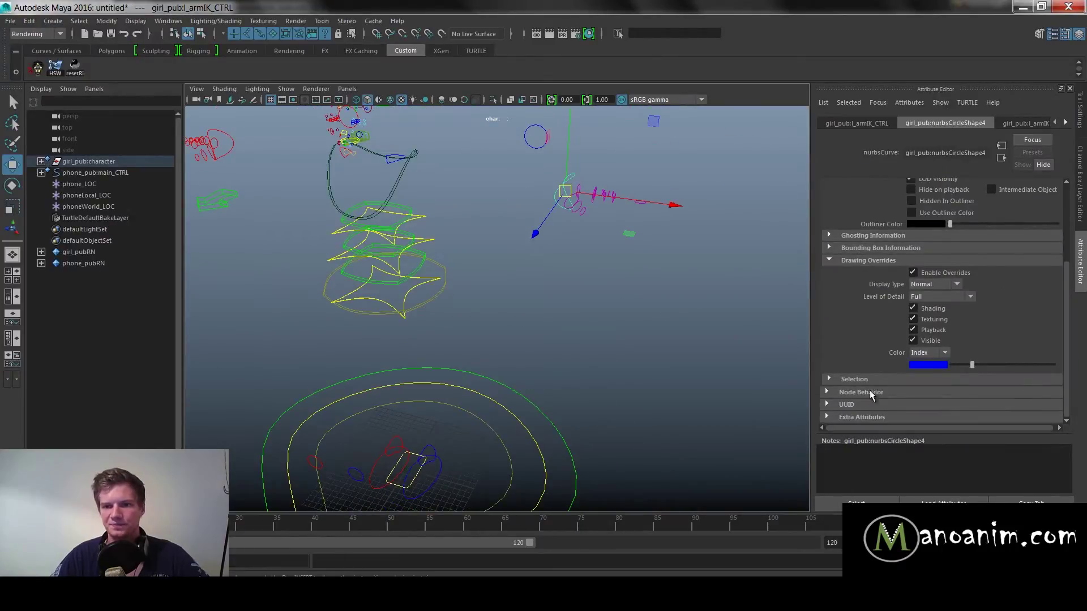
{"action": "scroll", "coordinate": [906, 284], "scroll_direction": "up", "scroll_amount": 5}
{"action": "scroll", "coordinate": [854, 237], "scroll_direction": "up", "scroll_amount": 4}
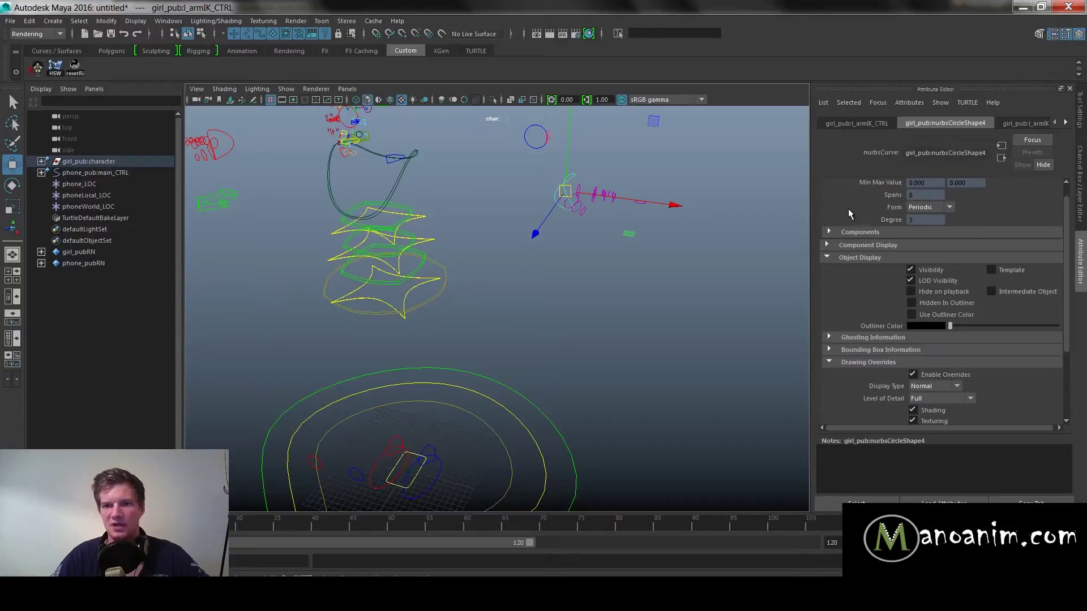
{"action": "left_click", "coordinate": [867, 274]}
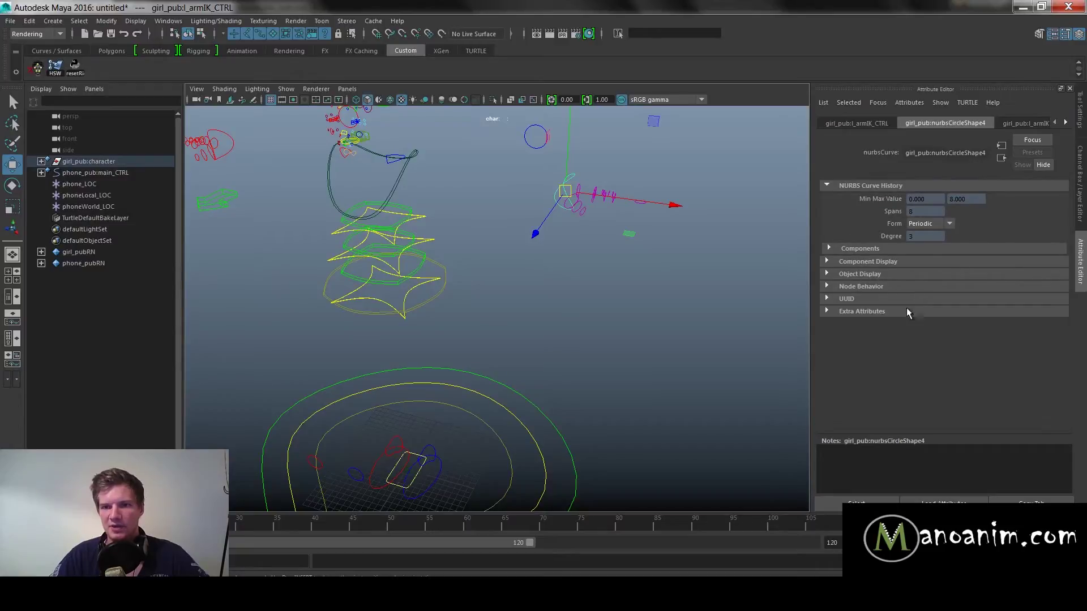
{"action": "left_click", "coordinate": [871, 264]}
{"action": "left_click", "coordinate": [872, 124]}
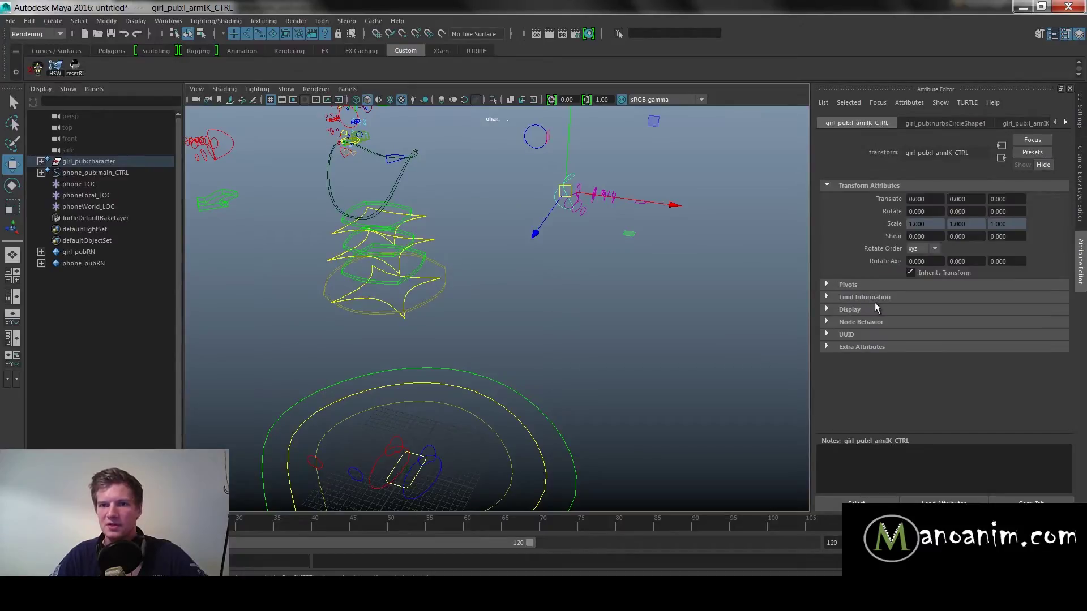
{"action": "left_click", "coordinate": [931, 300]}
{"action": "left_click", "coordinate": [853, 285]}
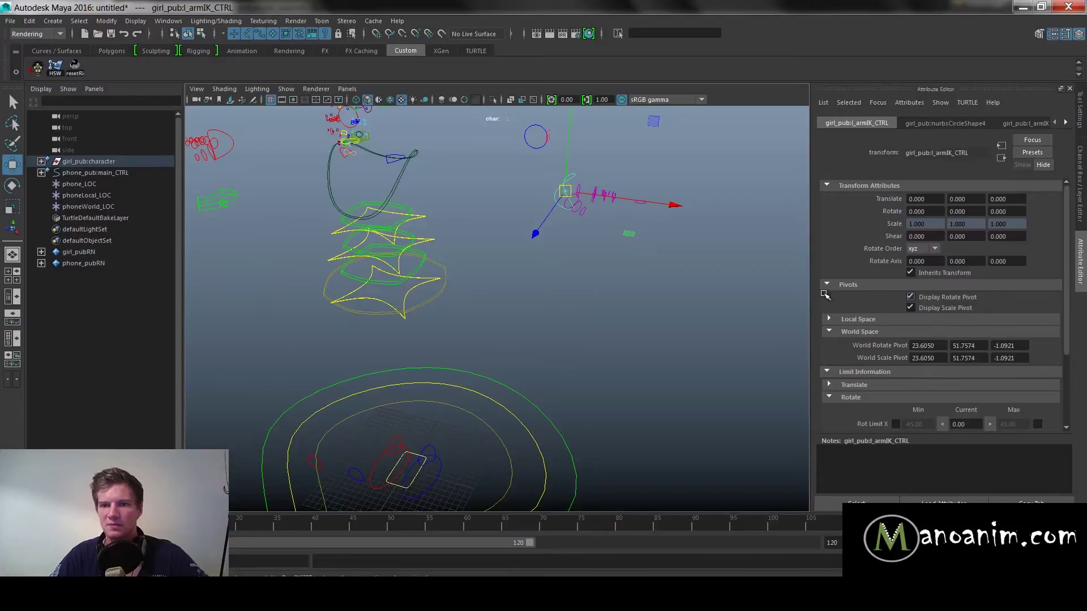
{"action": "left_click", "coordinate": [663, 251]}
{"action": "scroll", "coordinate": [719, 343], "scroll_direction": "up", "scroll_amount": 5}
{"action": "scroll", "coordinate": [659, 272], "scroll_direction": "down", "scroll_amount": 3}
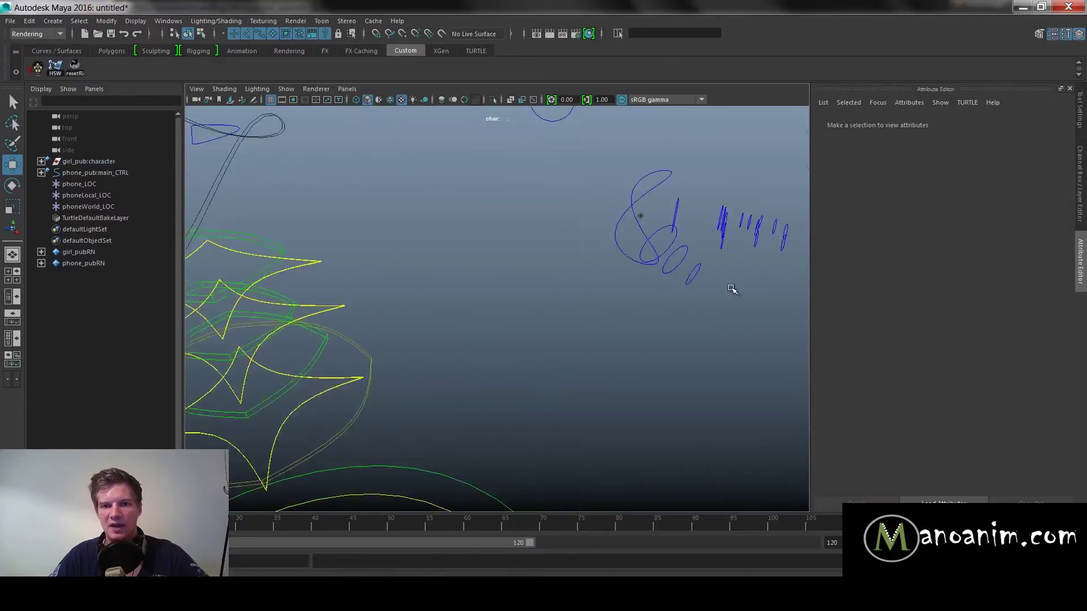
Move phone_LOC, phoneLocal_LOC and phoneWorld_LOC together and snap them to the left arm IK control's pivot at 23.605, 51.757, -1.092.
{"action": "scroll", "coordinate": [509, 315], "scroll_direction": "down", "scroll_amount": 5}
{"action": "left_click_drag", "start_coordinate": [510, 316], "coordinate": [481, 283], "text": "alt"}
{"action": "left_click", "coordinate": [80, 184]}
{"action": "left_click", "coordinate": [97, 206], "text": "shift"}
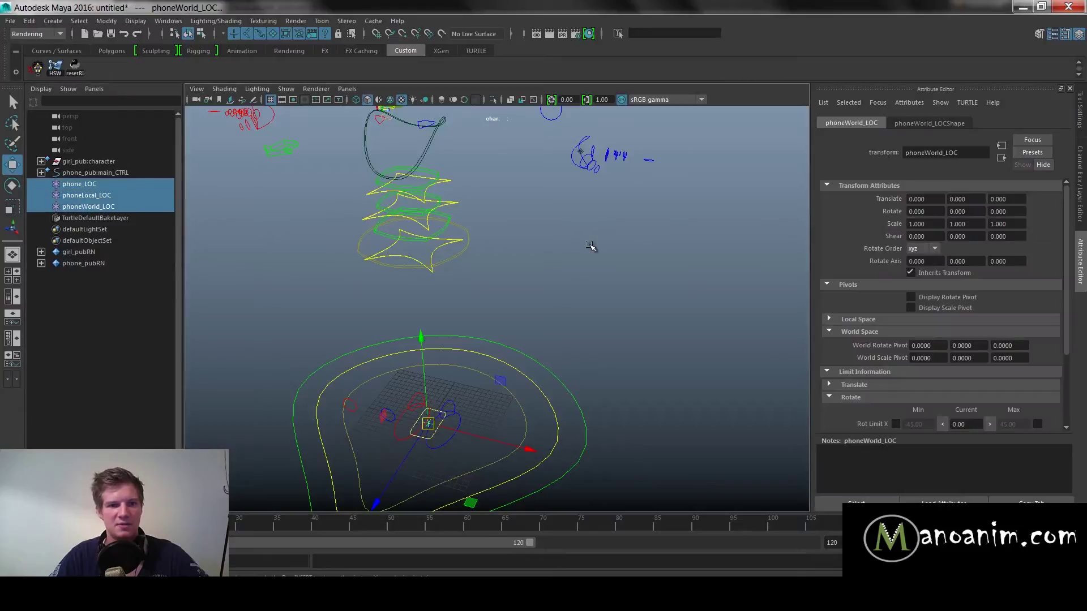
{"action": "left_click_drag", "start_coordinate": [585, 145], "coordinate": [589, 165]}
{"action": "key", "text": "f"}
{"action": "scroll", "coordinate": [440, 272], "scroll_direction": "down", "scroll_amount": 5}
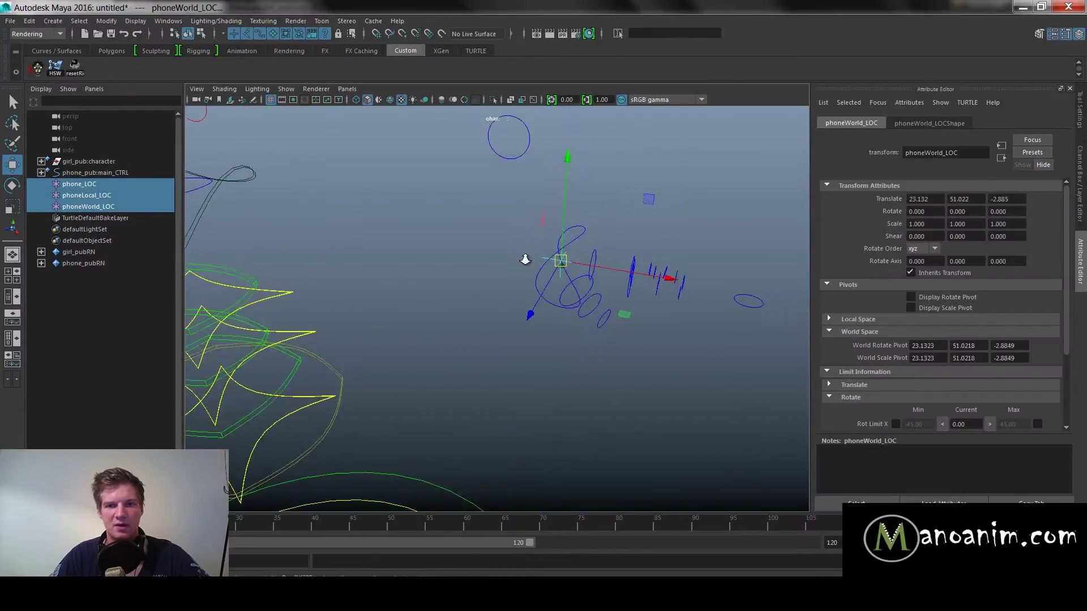
{"action": "left_click_drag", "start_coordinate": [522, 257], "coordinate": [594, 296], "text": "alt"}
{"action": "left_click_drag", "start_coordinate": [619, 219], "coordinate": [482, 229]}
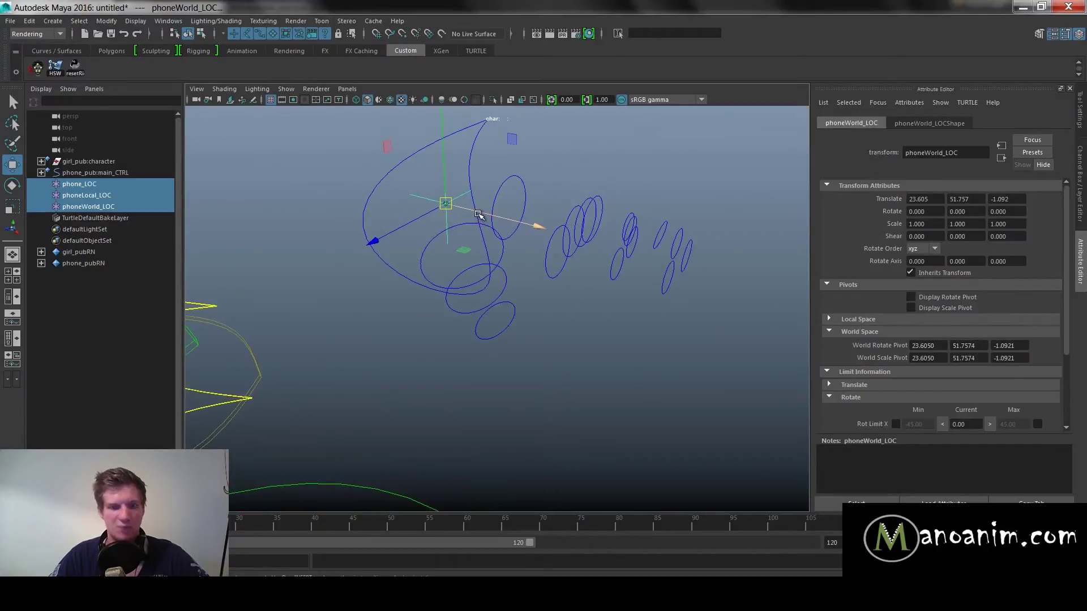
{"action": "key", "text": "v"}
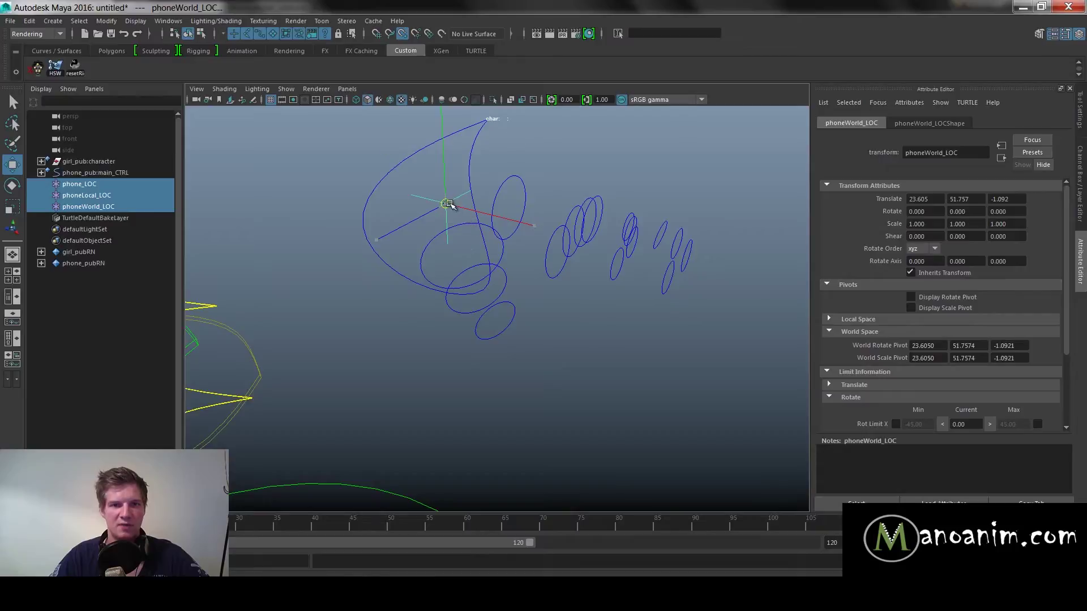
Snap the phone's main control to the locators at the wrist, at 23.605, 51.757, -1.092.
{"action": "left_click_drag", "start_coordinate": [691, 201], "coordinate": [494, 153], "text": "alt"}
{"action": "left_click", "coordinate": [117, 174]}
{"action": "scroll", "coordinate": [545, 239], "scroll_direction": "up", "scroll_amount": 5}
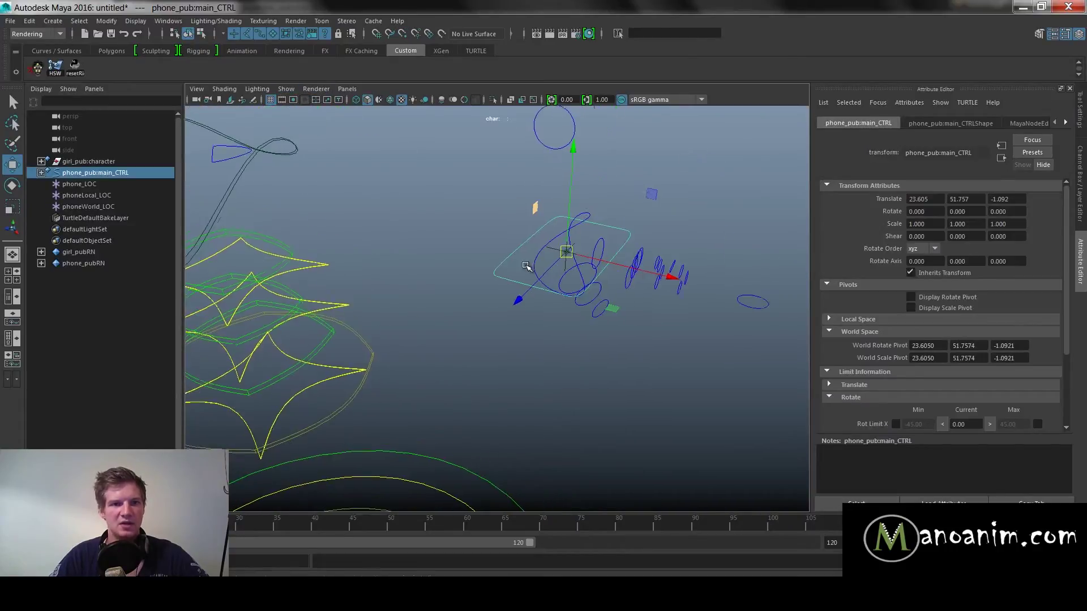
Parent the phone's main control under phone_LOC and bring back the Channel Box.
{"action": "mouse_move", "coordinate": [112, 178]}
{"action": "middle_mouse_down"}
{"action": "mouse_move", "coordinate": [122, 180]}
{"action": "mouse_move", "coordinate": [113, 185]}
{"action": "middle_mouse_up"}
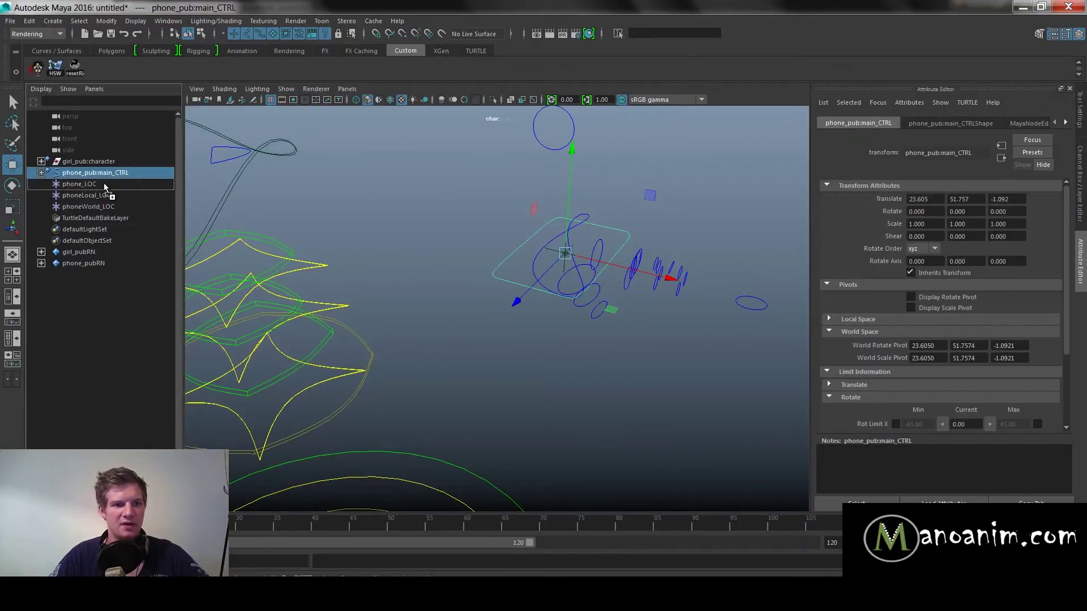
{"action": "left_click", "coordinate": [92, 173]}
{"action": "right_click_drag", "start_coordinate": [450, 224], "coordinate": [492, 232], "text": "alt"}
{"action": "middle_click_drag", "start_coordinate": [492, 231], "coordinate": [436, 284], "text": "alt"}
{"action": "key", "text": "ctrl+a"}
{"action": "middle_click_drag", "start_coordinate": [594, 245], "coordinate": [517, 220], "text": "alt"}
{"action": "right_click_drag", "start_coordinate": [517, 220], "coordinate": [574, 223], "text": "alt"}
{"action": "left_click", "coordinate": [574, 222]}
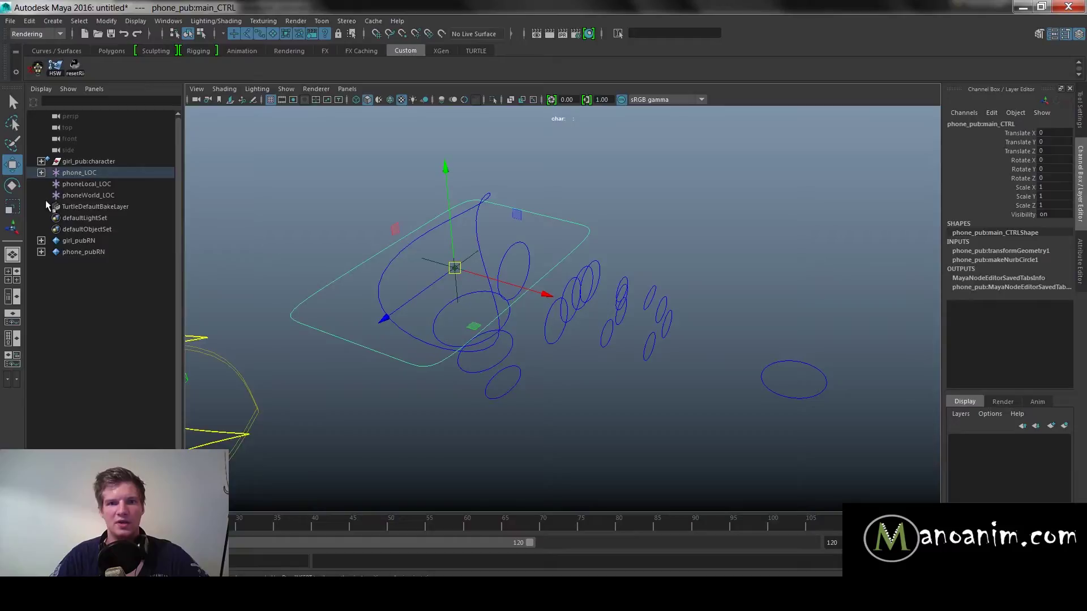
Compare the translate and rotate channels of phone_LOC with those of the main control parented under it.
{"action": "left_click", "coordinate": [94, 172]}
{"action": "left_click_drag", "start_coordinate": [1052, 133], "coordinate": [1053, 151]}
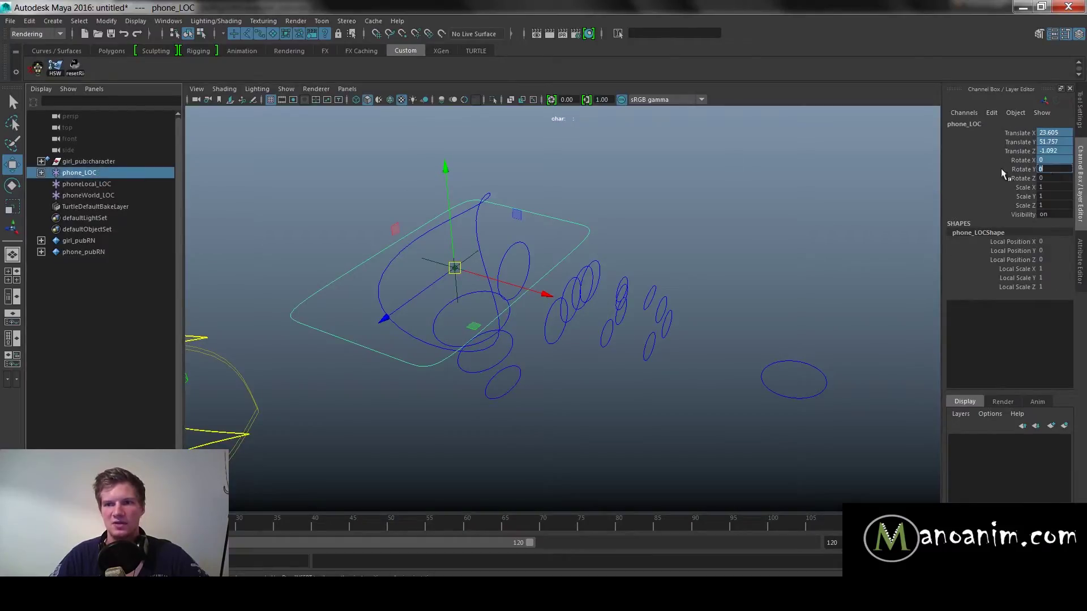
{"action": "left_click_drag", "start_coordinate": [1029, 152], "coordinate": [1022, 142]}
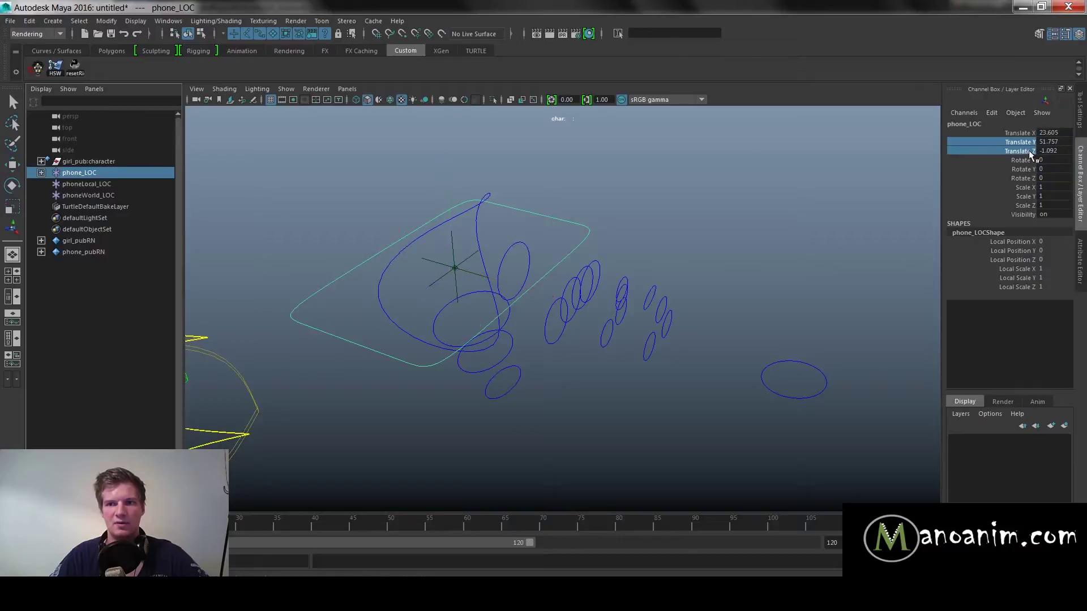
{"action": "left_click", "coordinate": [41, 173]}
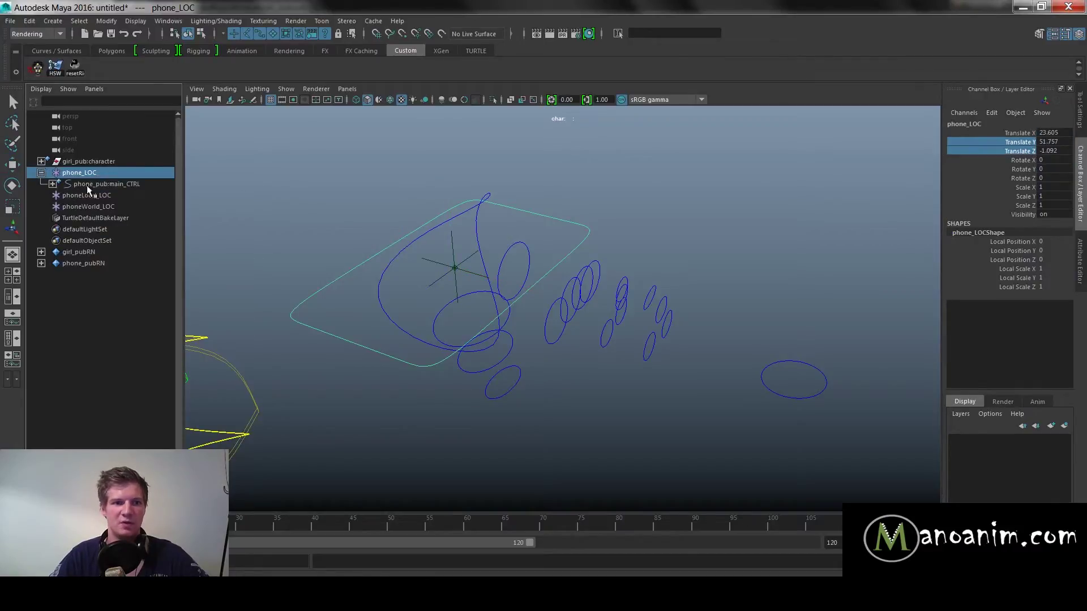
{"action": "left_click", "coordinate": [127, 183]}
{"action": "key", "text": "w"}
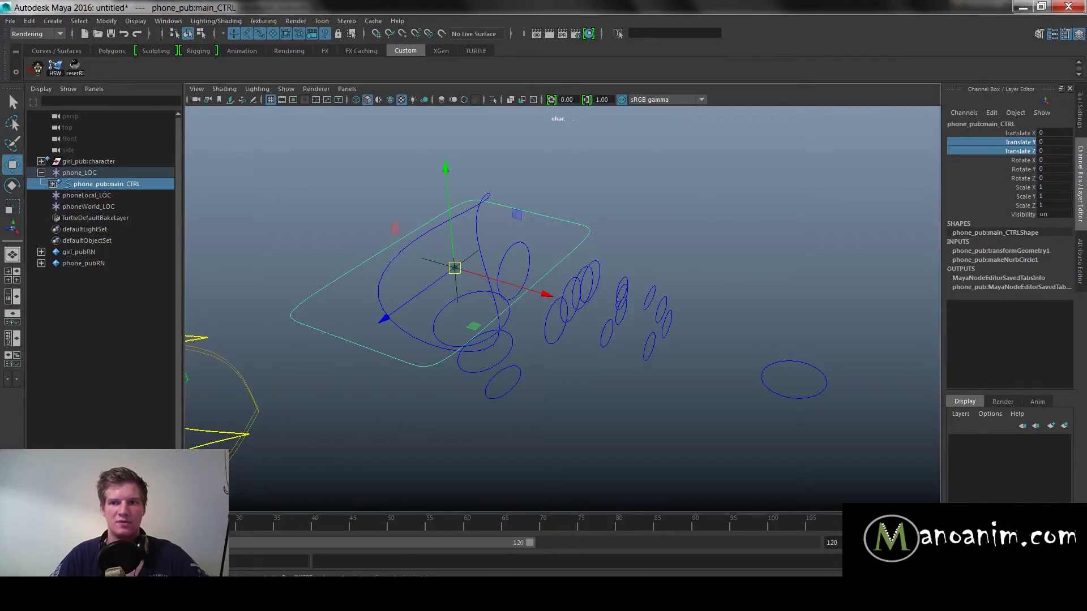
{"action": "left_click_drag", "start_coordinate": [1053, 133], "coordinate": [1049, 169]}
{"action": "right_click_drag", "start_coordinate": [701, 224], "coordinate": [609, 228], "text": "alt"}
{"action": "middle_click_drag", "start_coordinate": [609, 228], "coordinate": [659, 152], "text": "alt"}
{"action": "right_click_drag", "start_coordinate": [660, 153], "coordinate": [604, 255], "text": "alt"}
{"action": "middle_click_drag", "start_coordinate": [603, 254], "coordinate": [600, 334], "text": "alt"}
{"action": "right_click_drag", "start_coordinate": [600, 334], "coordinate": [668, 264], "text": "alt"}
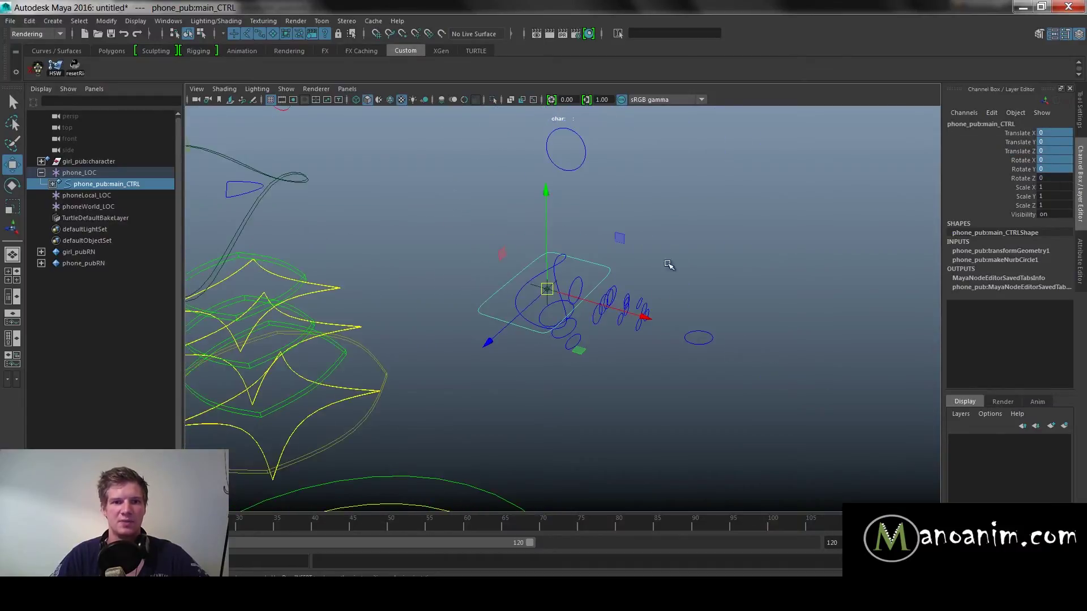
{"action": "left_click", "coordinate": [669, 264]}
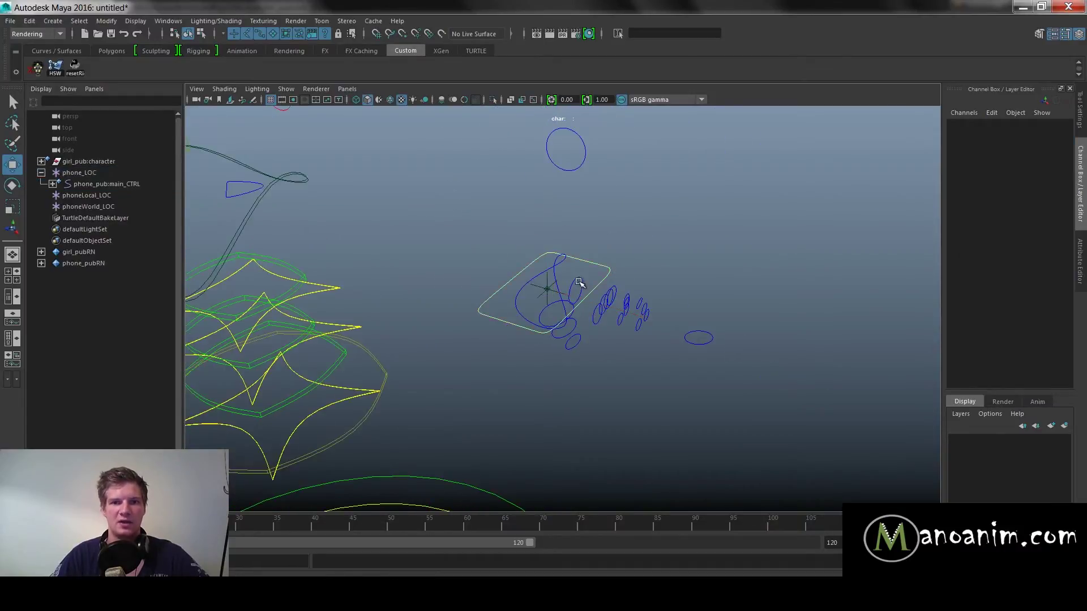
Review phone_LOC and the control nested under it in the hierarchy.
{"action": "scroll", "coordinate": [664, 284], "scroll_direction": "up", "scroll_amount": 5}
{"action": "left_click", "coordinate": [41, 173]}
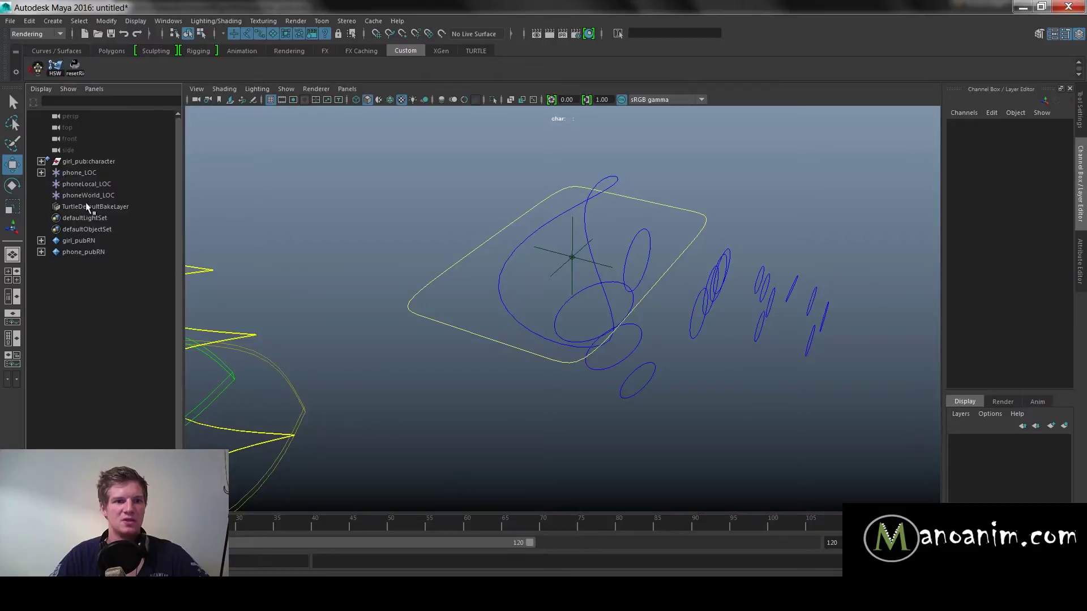
{"action": "left_click", "coordinate": [74, 173]}
{"action": "left_click", "coordinate": [41, 173]}
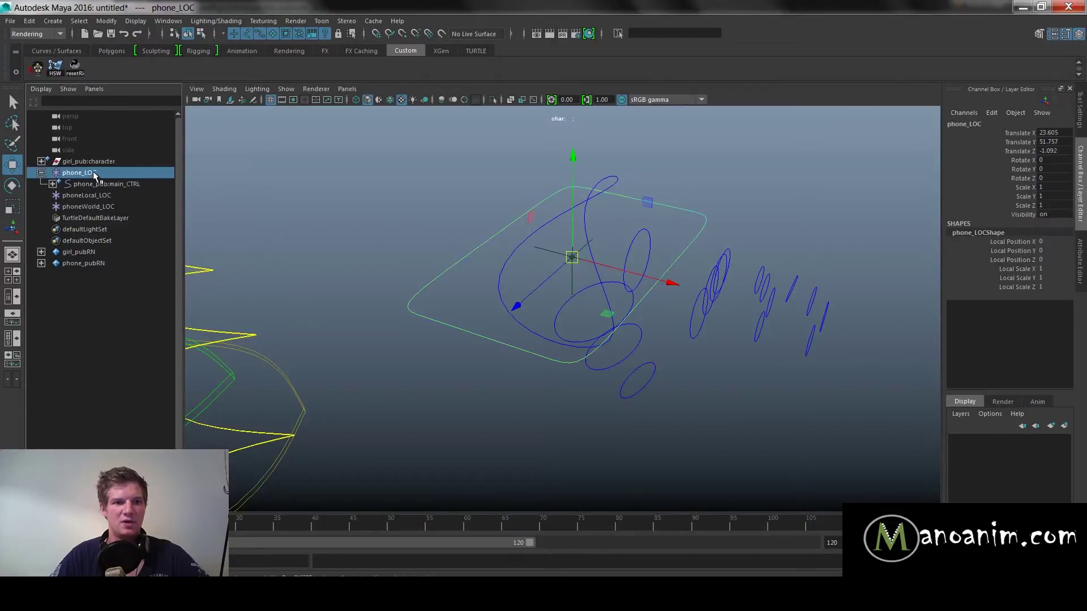
{"action": "left_click", "coordinate": [40, 173]}
Select phoneLocal_LOC and phoneWorld_LOC, adding phone_LOC last to the selection.
{"action": "left_click_drag", "start_coordinate": [105, 186], "coordinate": [110, 194]}
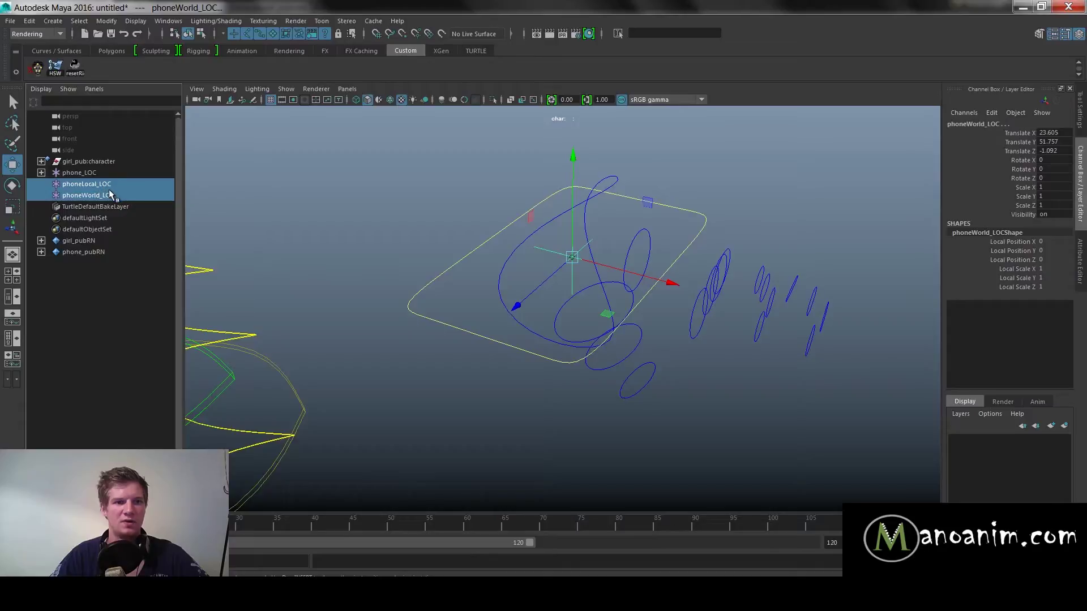
{"action": "scroll", "coordinate": [538, 252], "scroll_direction": "down", "scroll_amount": 2}
{"action": "scroll", "coordinate": [616, 293], "scroll_direction": "up", "scroll_amount": 4}
{"action": "scroll", "coordinate": [614, 271], "scroll_direction": "down", "scroll_amount": 4}
{"action": "middle_click_drag", "start_coordinate": [613, 270], "coordinate": [619, 327], "text": "alt"}
{"action": "scroll", "coordinate": [619, 327], "scroll_direction": "up", "scroll_amount": 2}
{"action": "left_click", "coordinate": [85, 174], "text": "ctrl"}
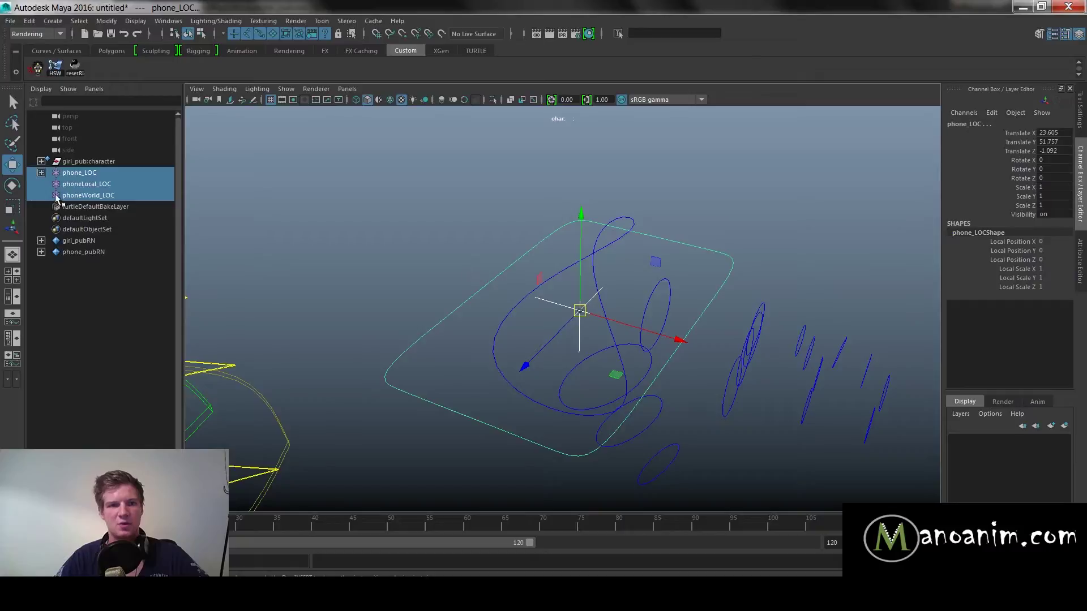
{"action": "left_click", "coordinate": [96, 185]}
{"action": "left_click", "coordinate": [124, 196], "text": "ctrl"}
{"action": "left_click", "coordinate": [100, 173], "text": "ctrl"}
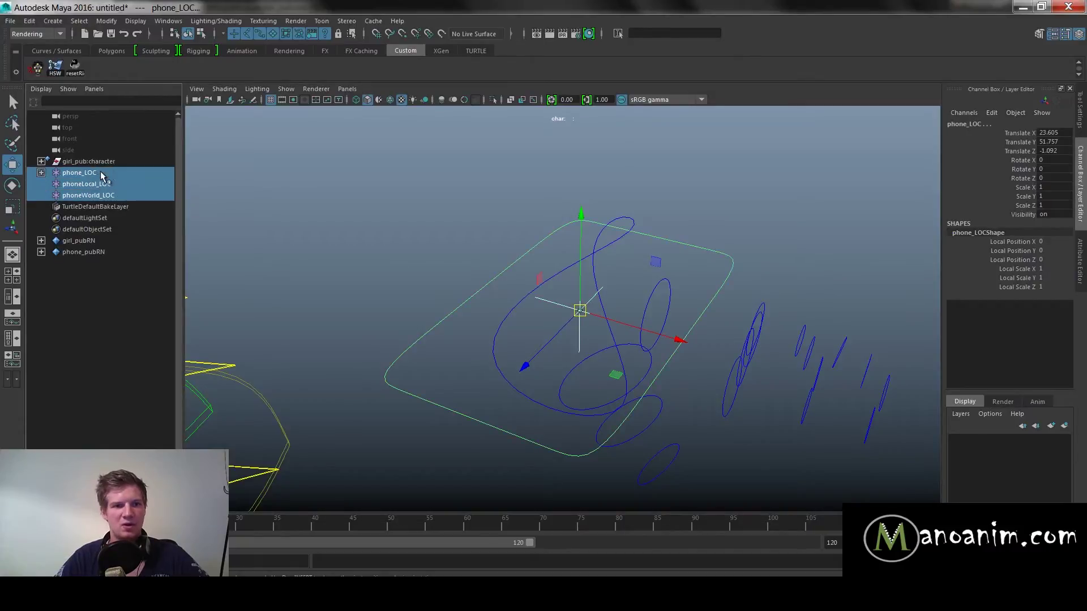
Open the Parent constraint options and move the dialog clear of the object list.
{"action": "right_click_drag", "start_coordinate": [645, 282], "coordinate": [549, 267], "text": "alt"}
{"action": "key", "text": "space"}
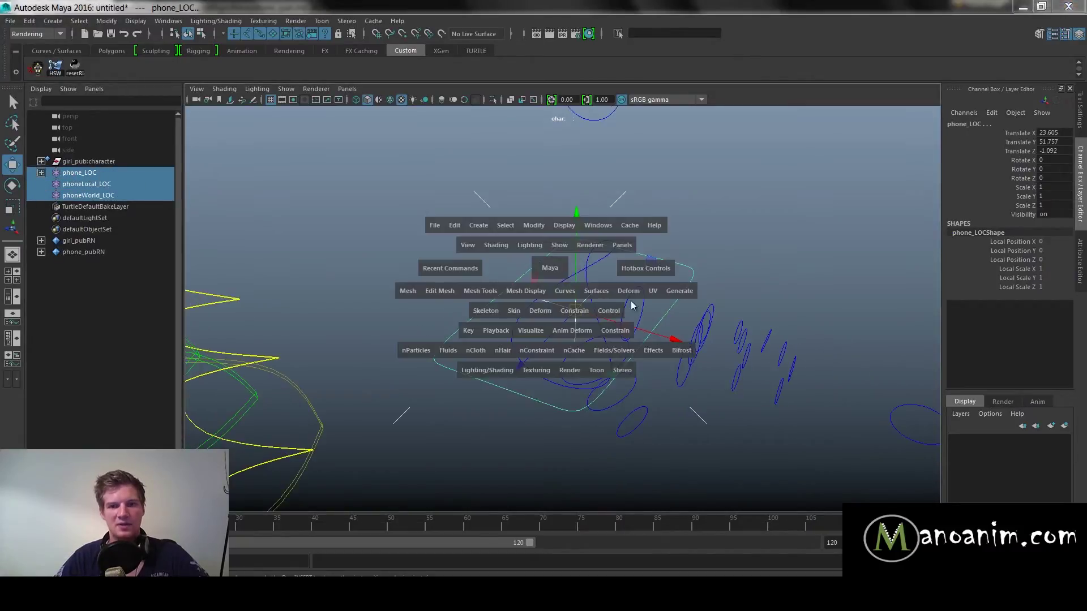
{"action": "left_click", "coordinate": [569, 315]}
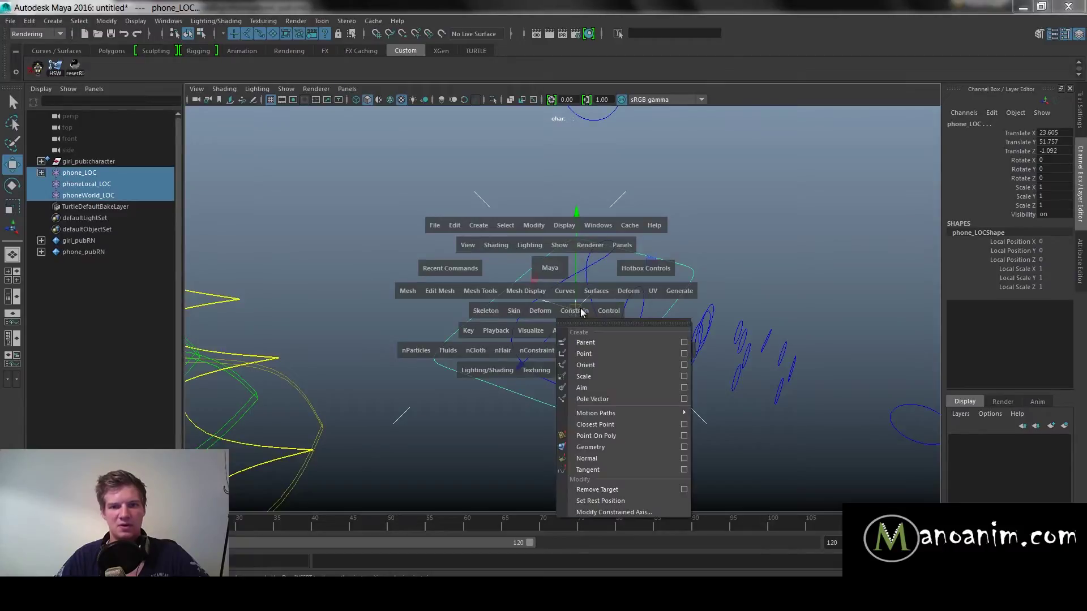
{"action": "left_click", "coordinate": [684, 342]}
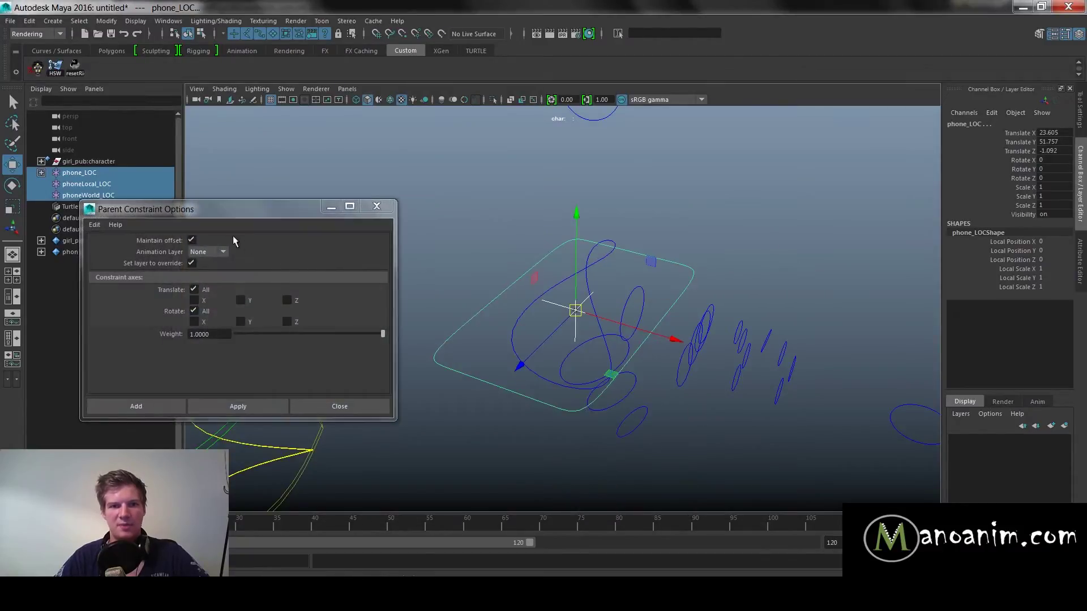
{"action": "left_click_drag", "start_coordinate": [279, 205], "coordinate": [367, 114]}
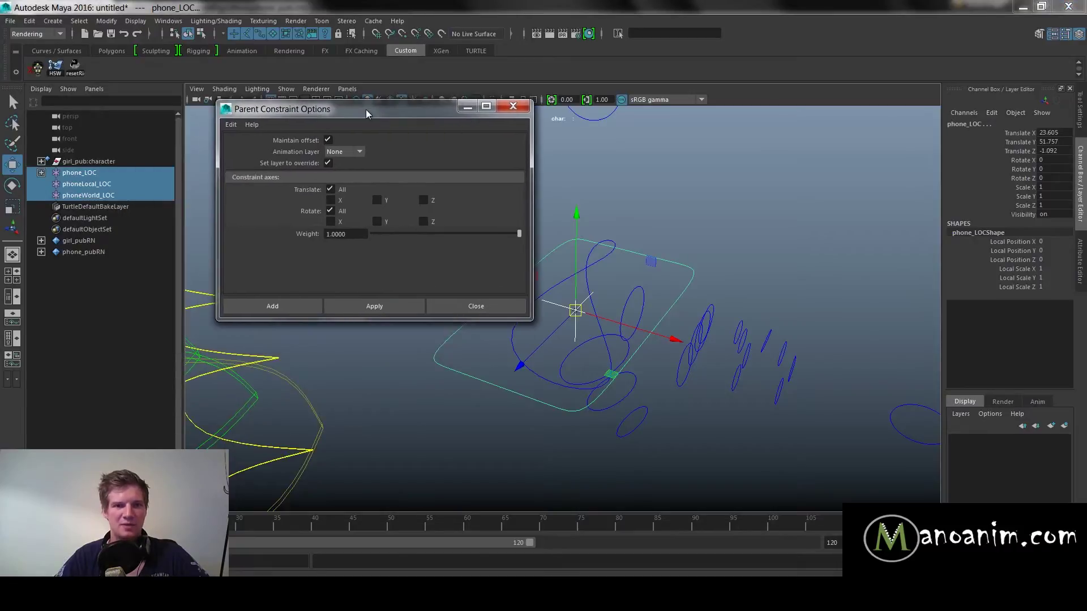
Parent-constrain phone_LOC to phoneLocal_LOC and phoneWorld_LOC with Maintain offset on, and show the constraint's weight channels.
{"action": "left_click", "coordinate": [94, 187]}
{"action": "left_click", "coordinate": [97, 196], "text": "ctrl"}
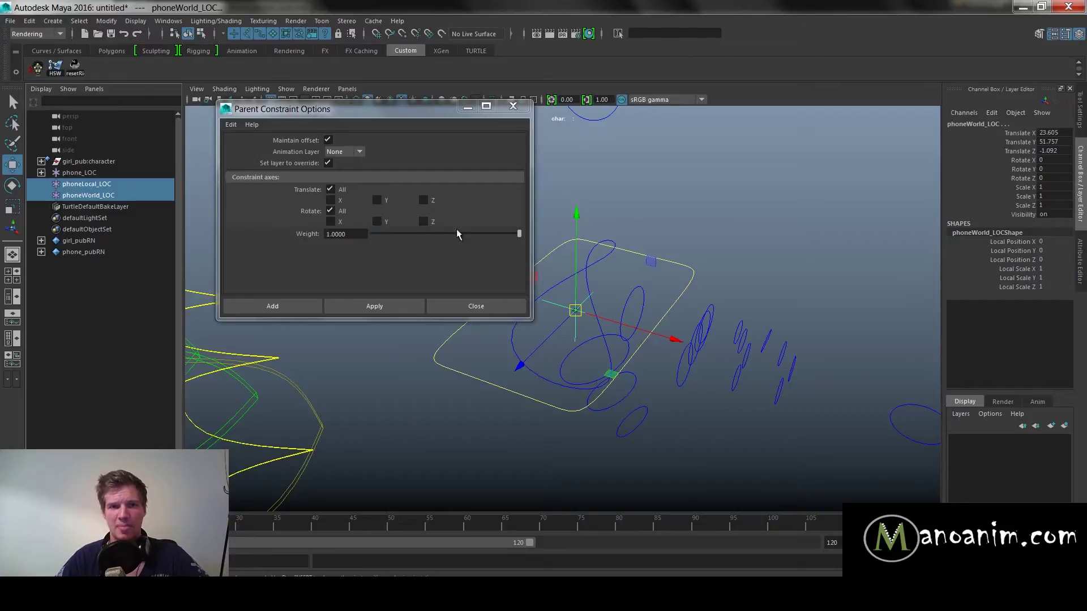
{"action": "left_click", "coordinate": [99, 184]}
{"action": "left_click", "coordinate": [100, 195], "text": "shift"}
{"action": "left_click", "coordinate": [100, 175], "text": "ctrl"}
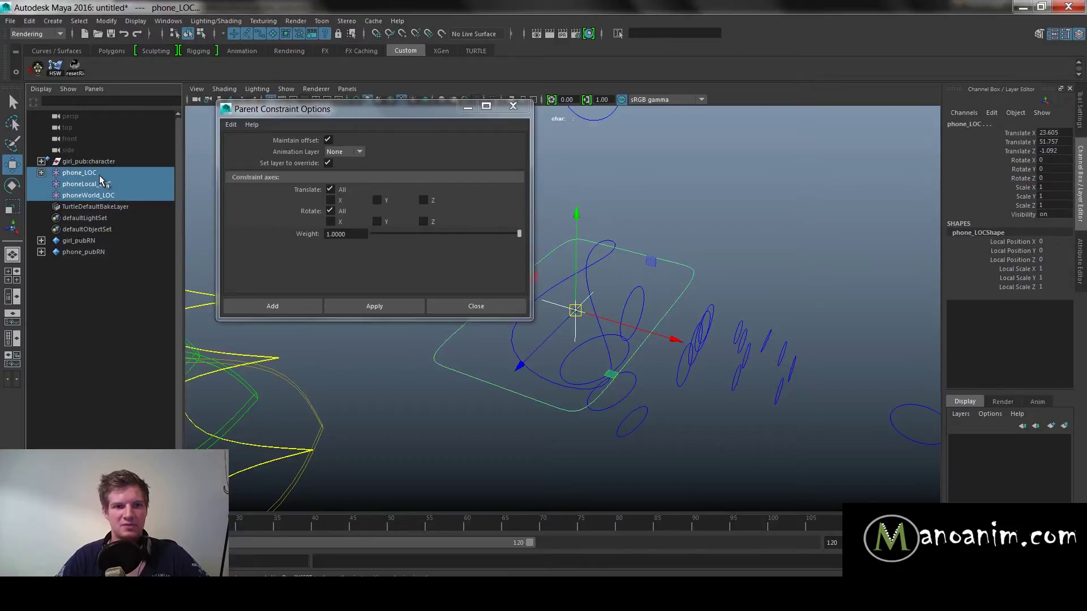
{"action": "left_click", "coordinate": [374, 305]}
{"action": "left_click", "coordinate": [510, 306]}
{"action": "left_click_drag", "start_coordinate": [465, 248], "coordinate": [486, 265], "text": "alt"}
{"action": "left_click", "coordinate": [1007, 297]}
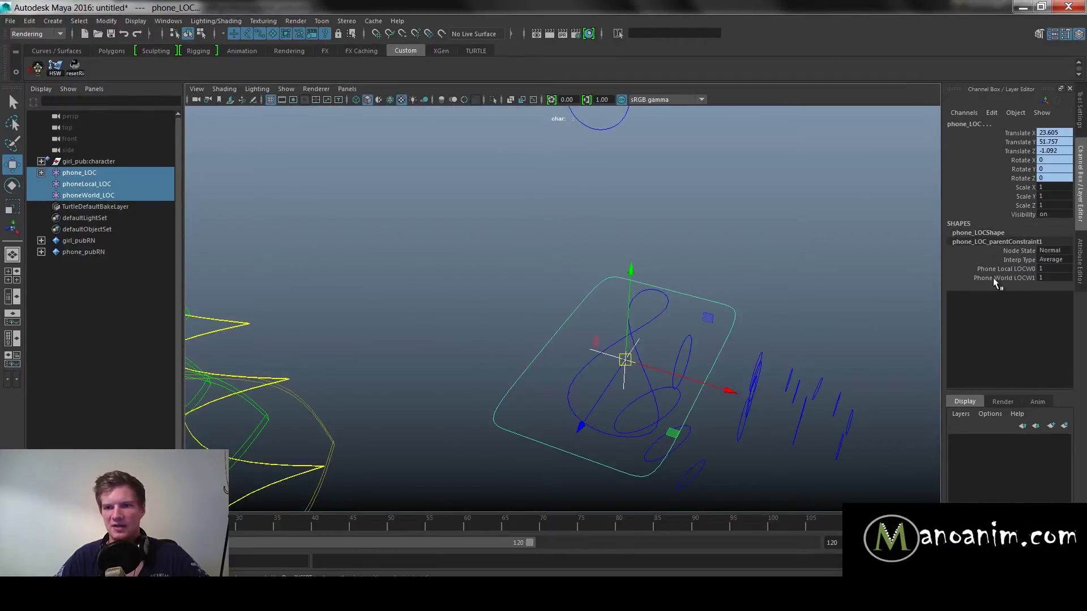
Examine phone_LOC's shape attributes and its parent constraint's Phone Local and Phone World weights.
{"action": "left_click", "coordinate": [982, 233]}
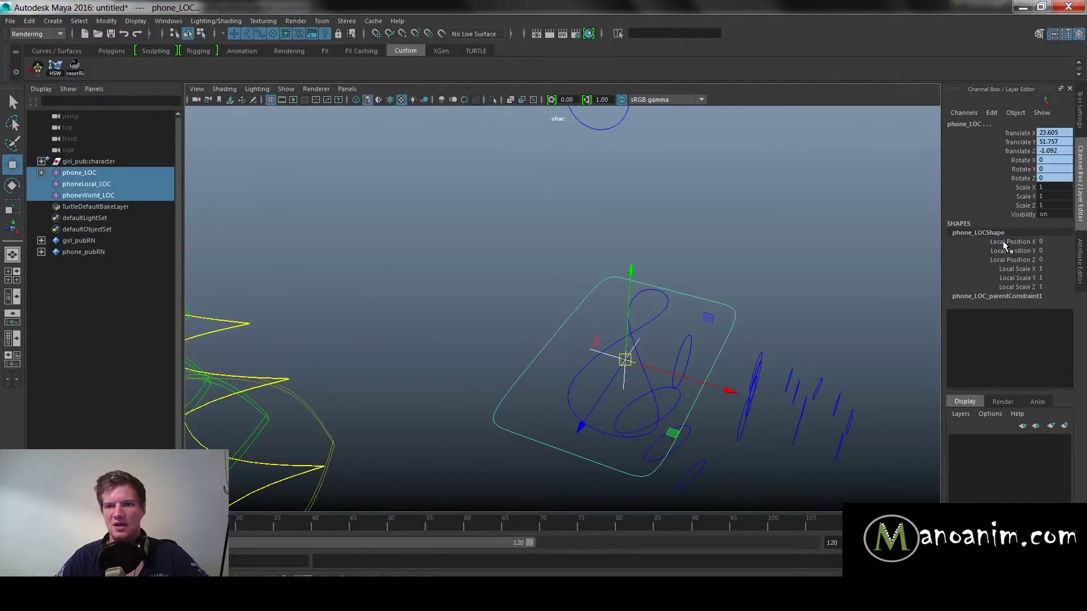
{"action": "left_click_drag", "start_coordinate": [1008, 134], "coordinate": [1023, 187]}
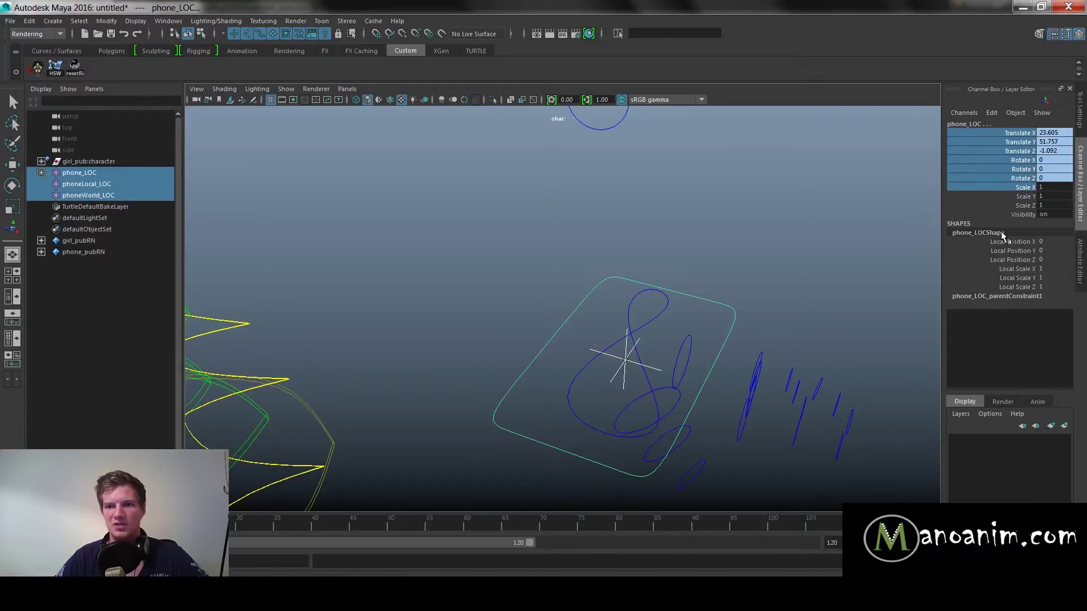
{"action": "left_click", "coordinate": [991, 296]}
{"action": "key", "text": "w"}
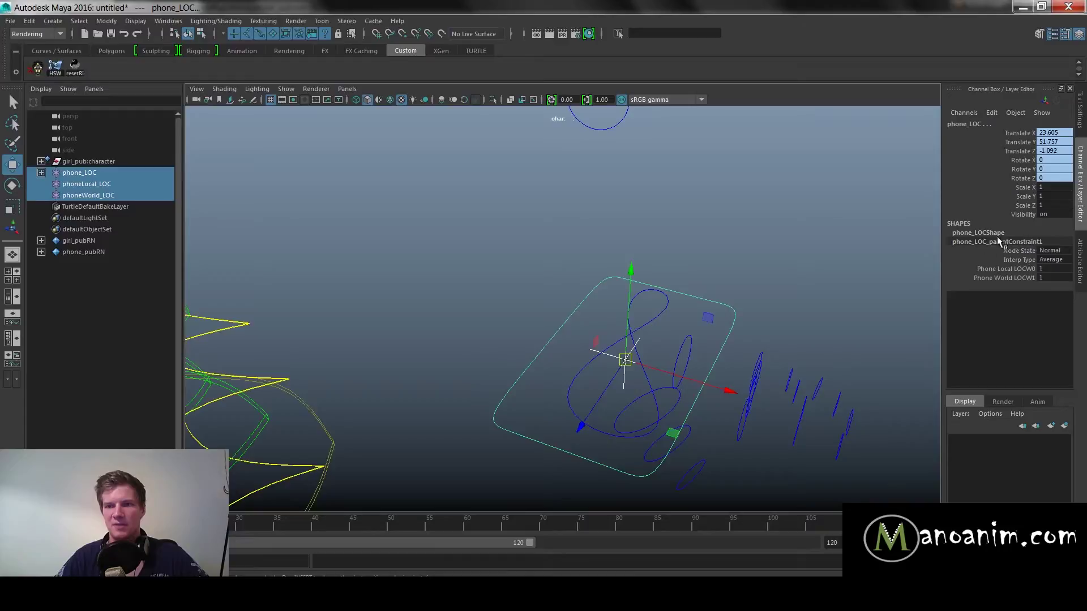
{"action": "left_click_drag", "start_coordinate": [1023, 269], "coordinate": [1033, 277]}
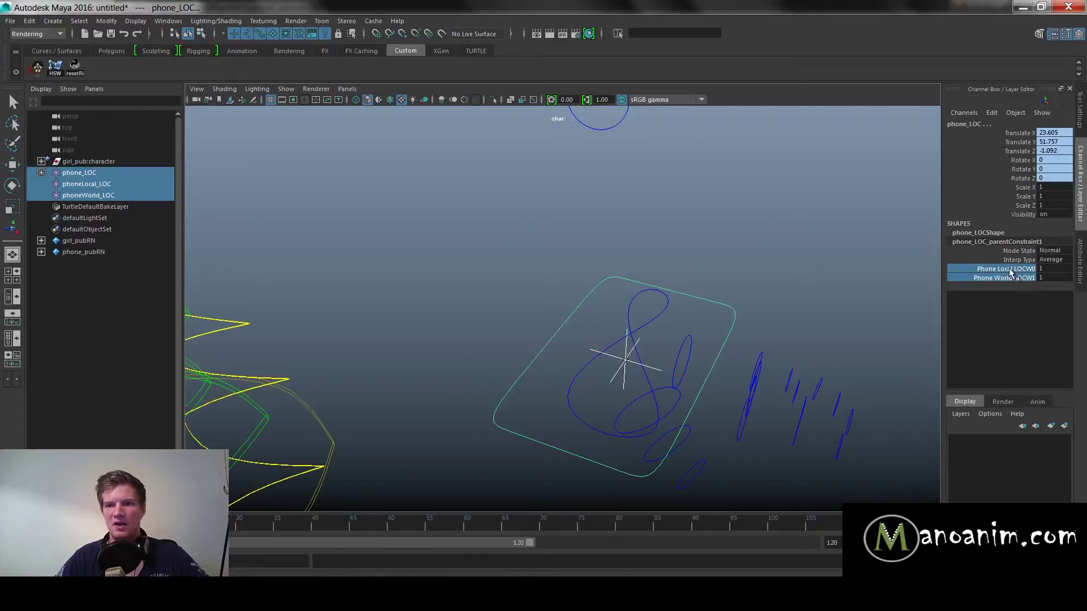
Move phoneWorld_LOC away from the hand to about X 18.167, Y 43.914, Z 7.737.
{"action": "left_click", "coordinate": [110, 185]}
{"action": "left_click", "coordinate": [111, 195], "text": "shift"}
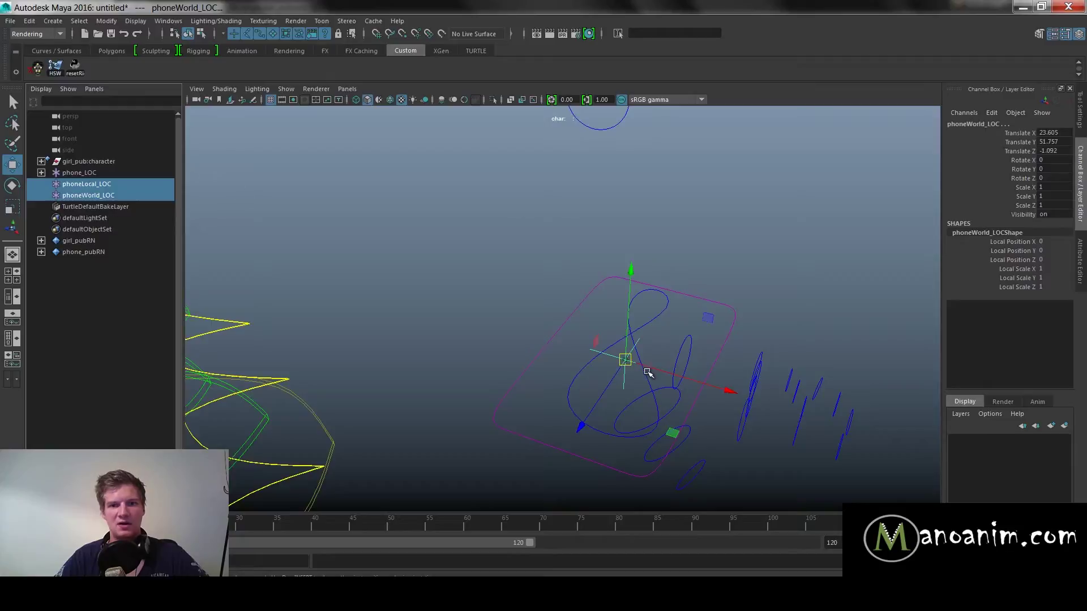
{"action": "left_click", "coordinate": [89, 195]}
{"action": "scroll", "coordinate": [526, 277], "scroll_direction": "down", "scroll_amount": 5}
{"action": "middle_click_drag", "start_coordinate": [535, 262], "coordinate": [535, 350]}
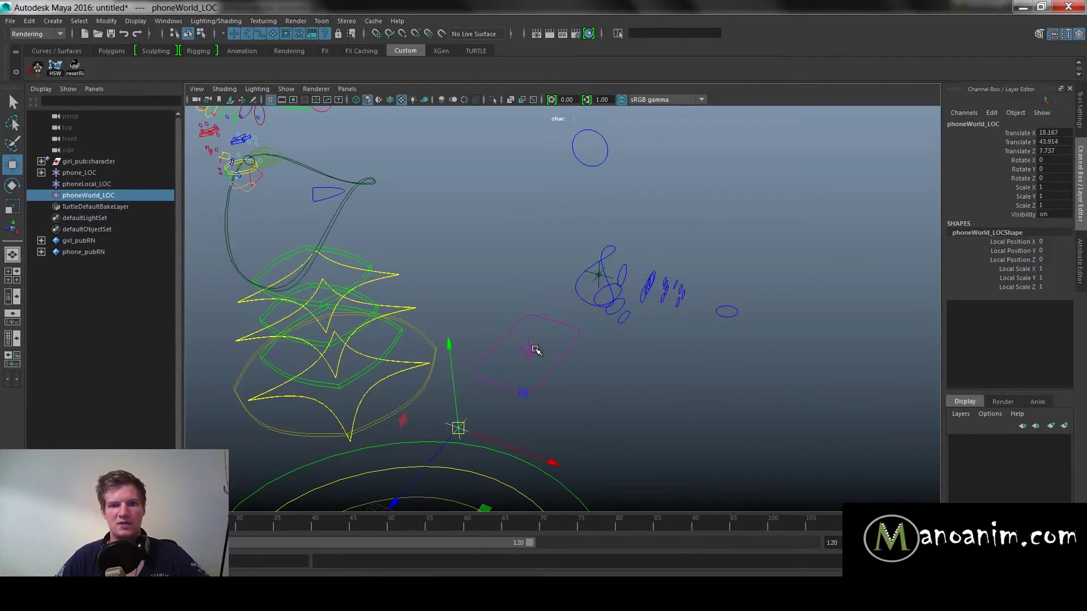
Select the phone's main control and the world, phone and local locators to compare their positions.
{"action": "left_click", "coordinate": [562, 347]}
{"action": "left_click_drag", "start_coordinate": [591, 357], "coordinate": [604, 252], "text": "alt"}
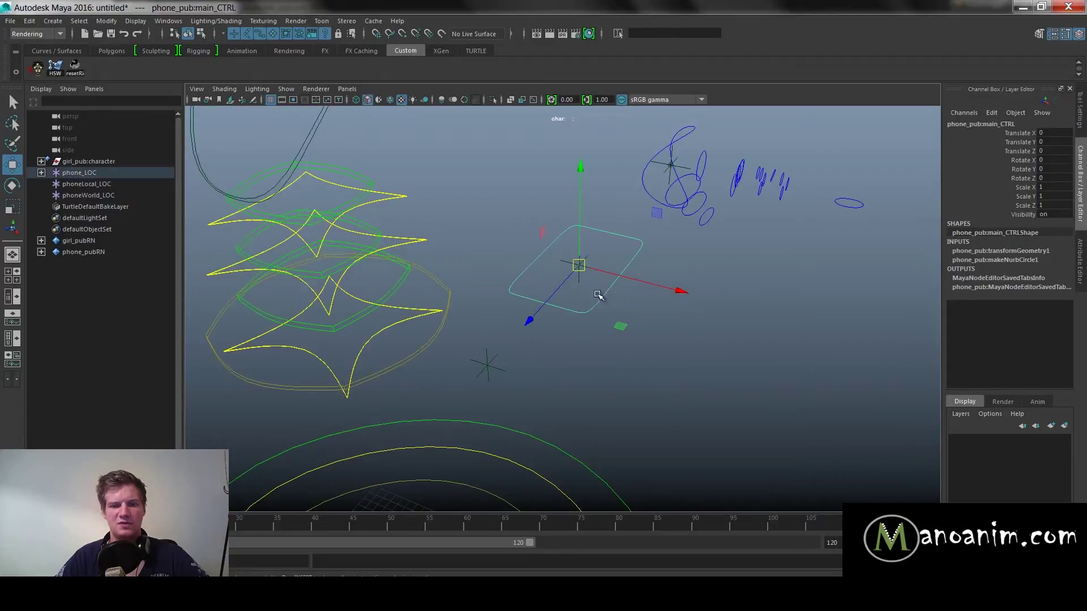
{"action": "left_click", "coordinate": [482, 367]}
{"action": "left_click", "coordinate": [576, 270], "text": "shift"}
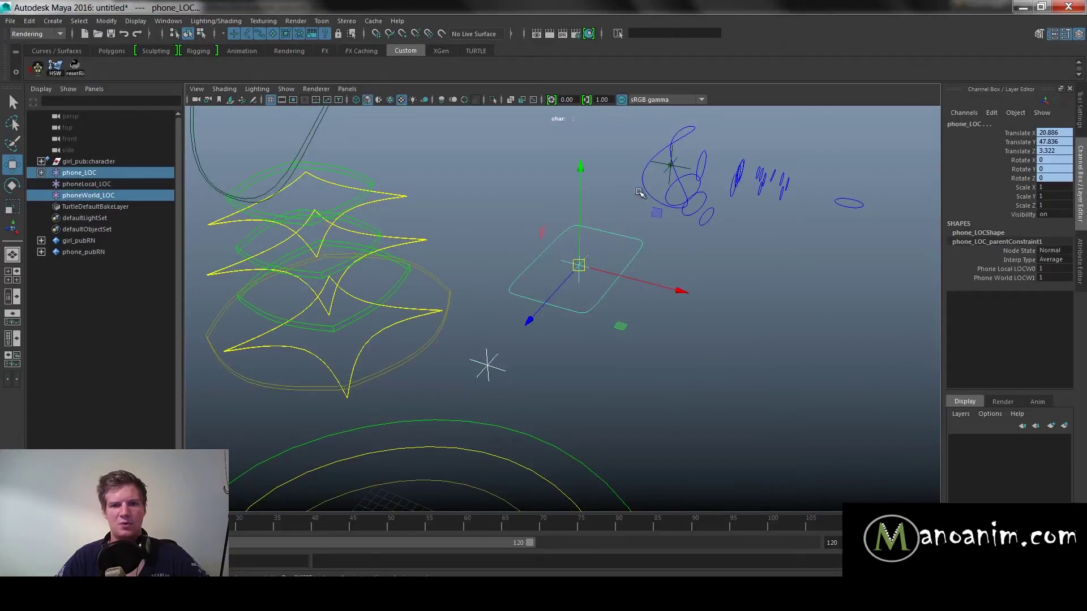
{"action": "left_click", "coordinate": [666, 164], "text": "shift"}
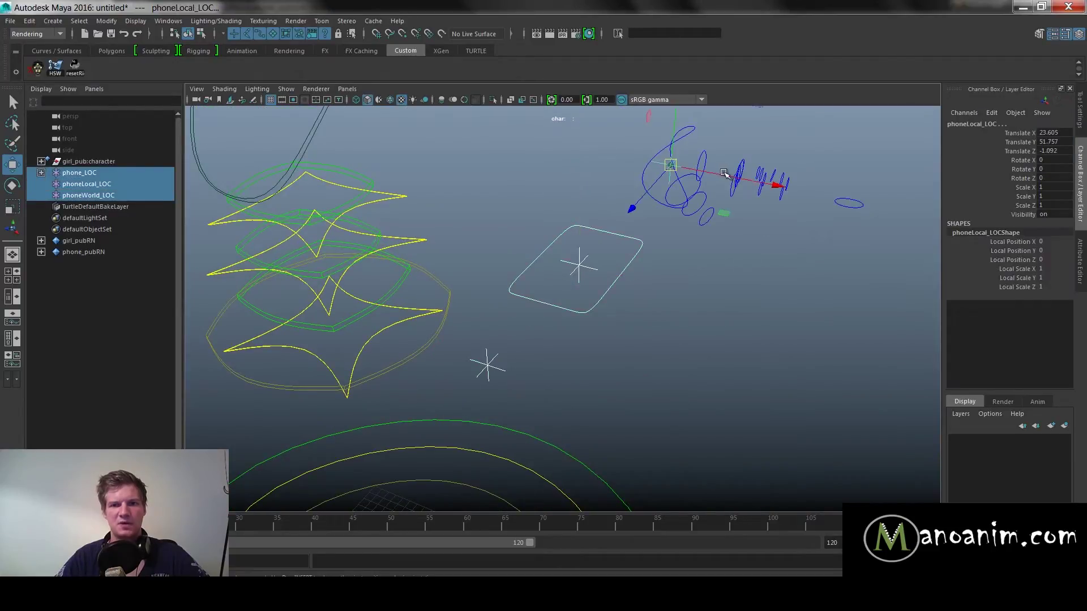
Select phone_LOC, try changing its Phone Local constraint weight, and undo the change.
{"action": "left_click", "coordinate": [585, 296]}
{"action": "left_click", "coordinate": [584, 257]}
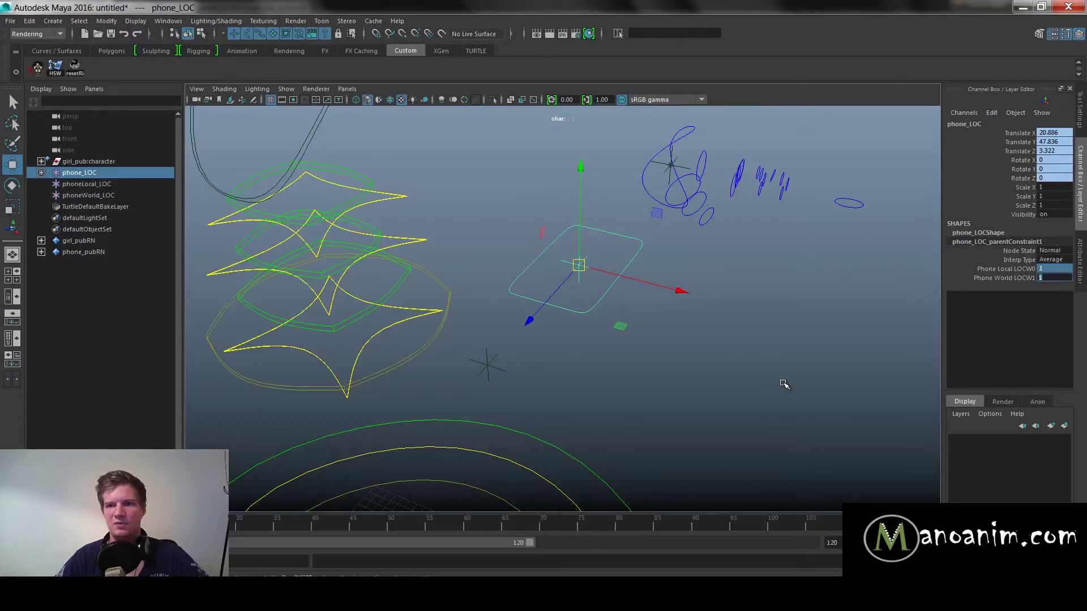
{"action": "left_click", "coordinate": [1024, 271]}
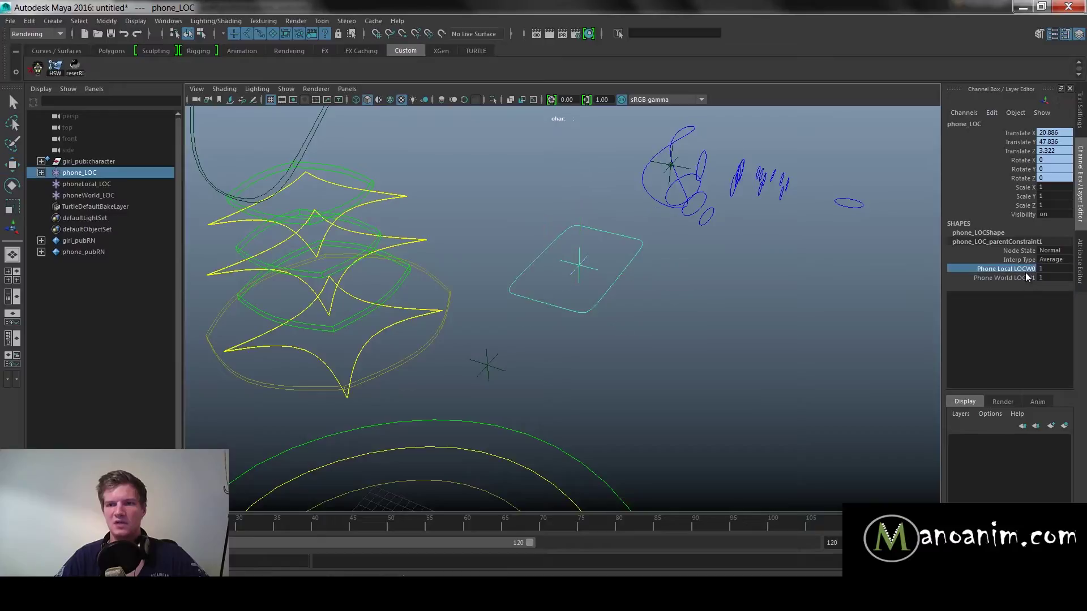
{"action": "middle_click_drag", "start_coordinate": [655, 259], "coordinate": [708, 258]}
{"action": "key", "text": "ctrl+z"}
Set phone_LOC's Phone World constraint weight to 0.
{"action": "middle_click_drag", "start_coordinate": [852, 268], "coordinate": [809, 289], "text": "alt"}
{"action": "right_click_drag", "start_coordinate": [809, 288], "coordinate": [865, 286], "text": "alt"}
{"action": "left_click_drag", "start_coordinate": [1032, 268], "coordinate": [1031, 276]}
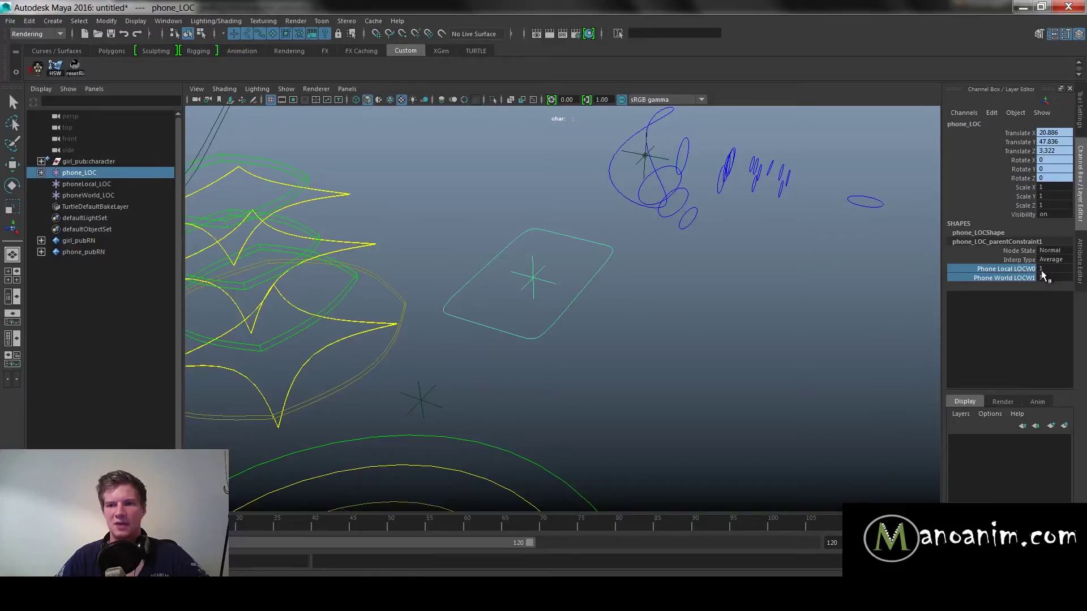
{"action": "left_click", "coordinate": [1032, 276]}
{"action": "middle_click_drag", "start_coordinate": [920, 293], "coordinate": [795, 302]}
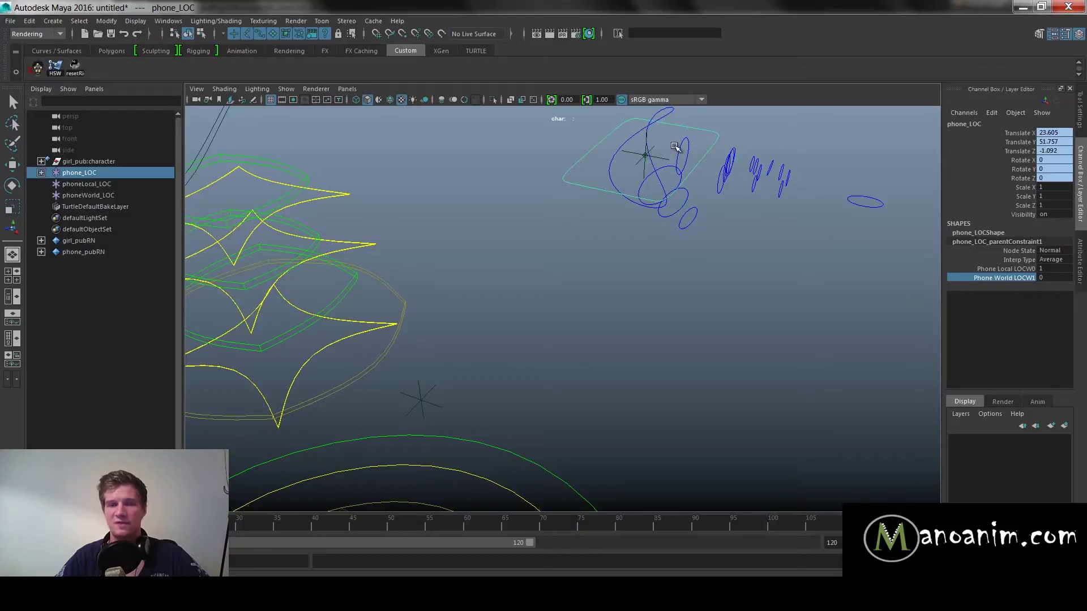
Set phone_LOC's Phone World constraint weight to 1 and its Phone Local weight to 0.
{"action": "left_click", "coordinate": [1051, 277]}
{"action": "type", "text": "1"}
{"action": "left_click", "coordinate": [1053, 268]}
{"action": "type", "text": "0"}
{"action": "key", "text": "Return"}
{"action": "left_click_drag", "start_coordinate": [686, 249], "coordinate": [725, 232], "text": "alt"}
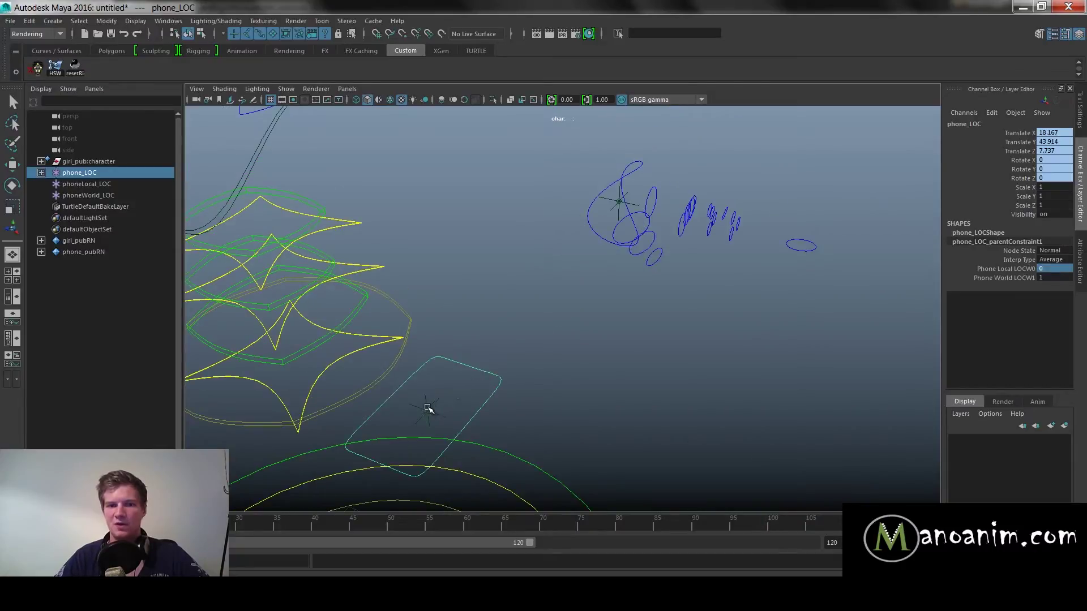
Try moving phoneWorld_LOC to test whether the phone follows it, and undo the move.
{"action": "key", "text": "w"}
{"action": "left_click", "coordinate": [81, 183]}
{"action": "left_click", "coordinate": [91, 195]}
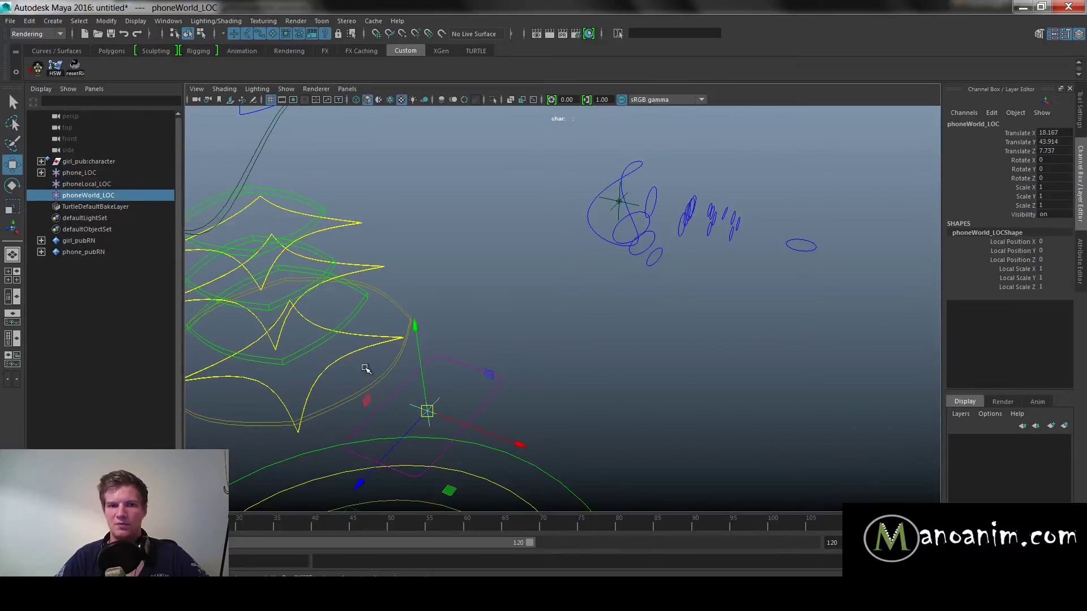
{"action": "middle_click_drag", "start_coordinate": [607, 390], "coordinate": [623, 362]}
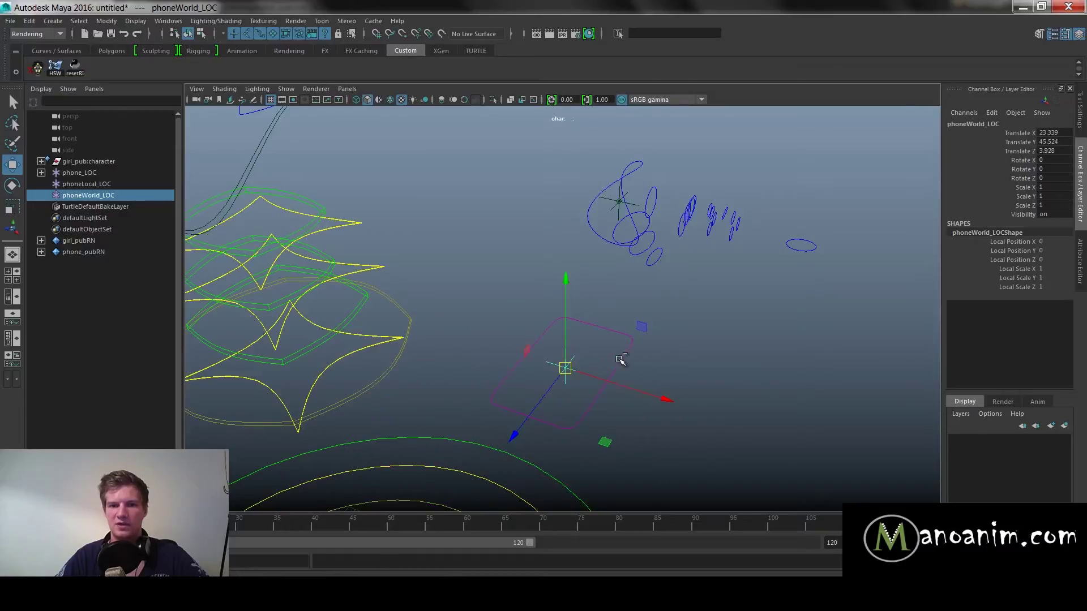
{"action": "key", "text": "ctrl+z"}
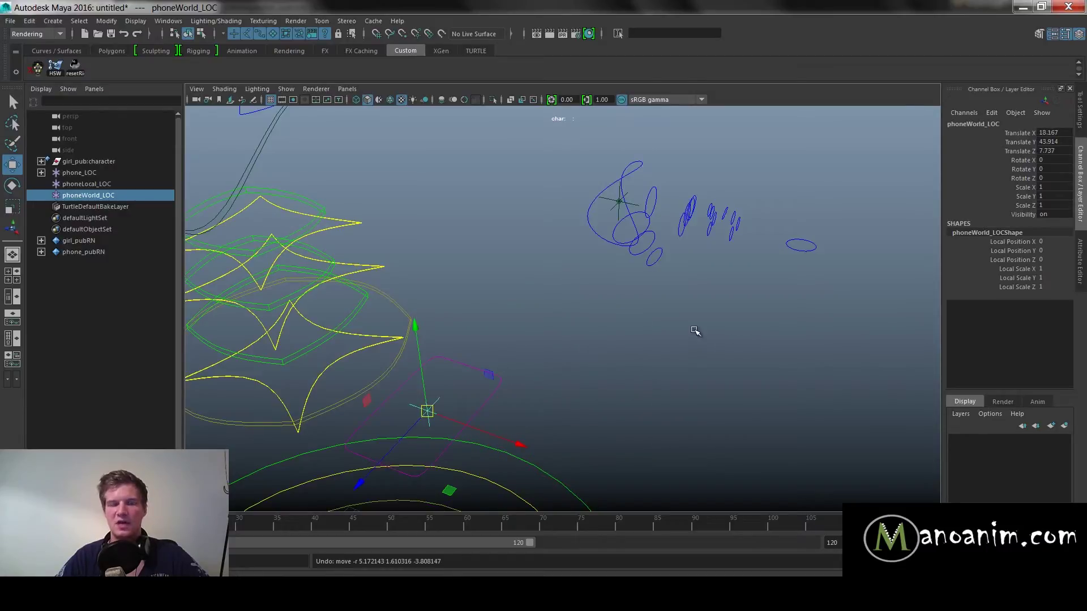
Inspect the phone's main control, the local and world locators, and the nodes nested under phone_LOC.
{"action": "left_click_drag", "start_coordinate": [596, 229], "coordinate": [611, 256], "text": "alt"}
{"action": "left_click", "coordinate": [451, 417]}
{"action": "left_click_drag", "start_coordinate": [528, 371], "coordinate": [594, 335], "text": "alt"}
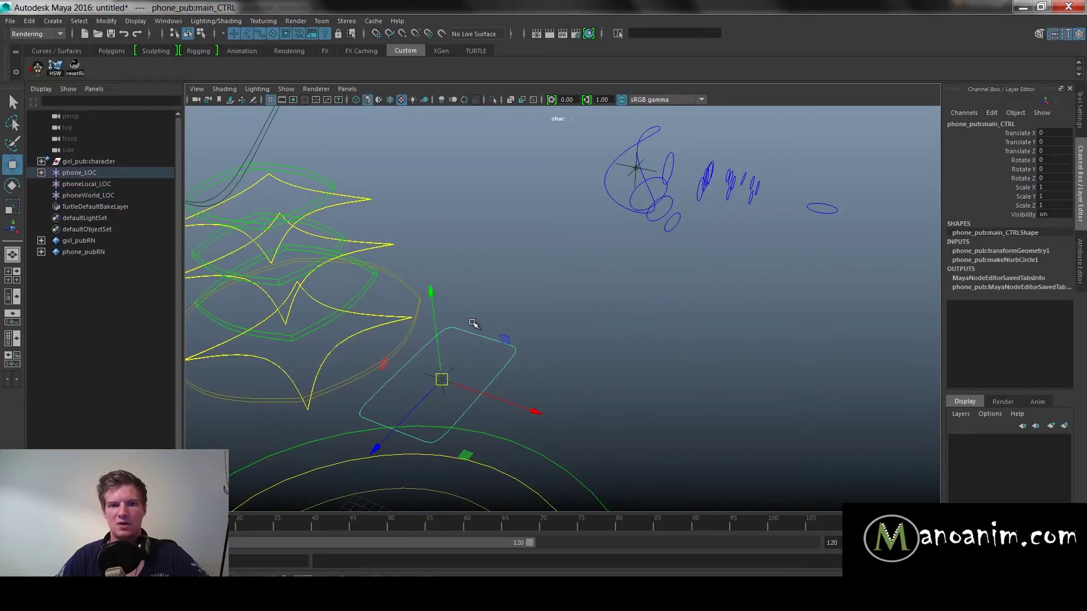
{"action": "left_click_drag", "start_coordinate": [546, 226], "coordinate": [553, 262], "text": "alt"}
{"action": "scroll", "coordinate": [554, 262], "scroll_direction": "up", "scroll_amount": 1}
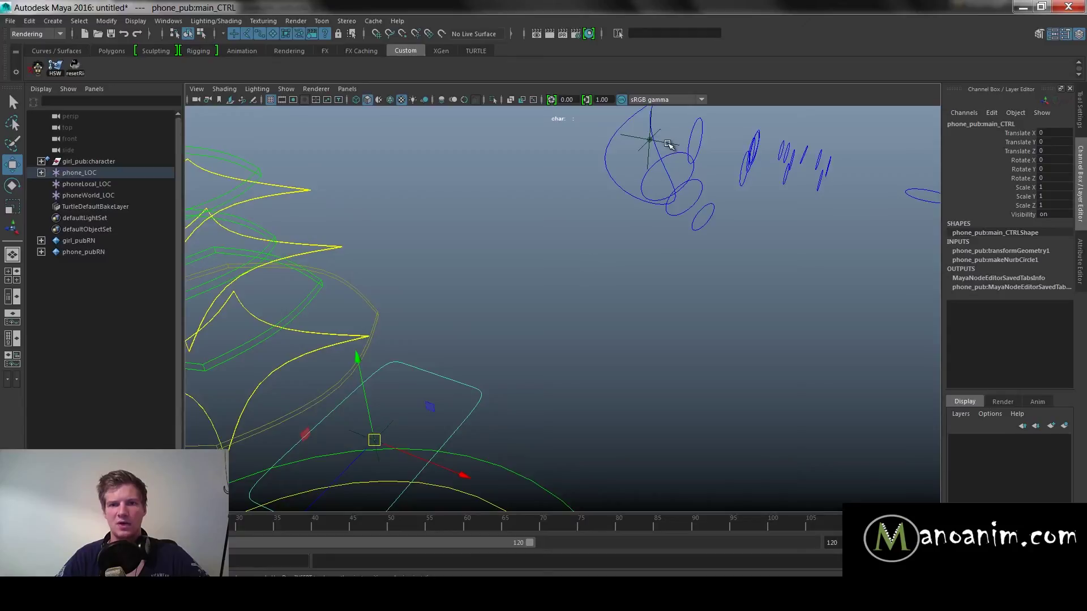
{"action": "left_click", "coordinate": [666, 141]}
{"action": "scroll", "coordinate": [621, 209], "scroll_direction": "down", "scroll_amount": 3}
{"action": "left_click", "coordinate": [75, 195]}
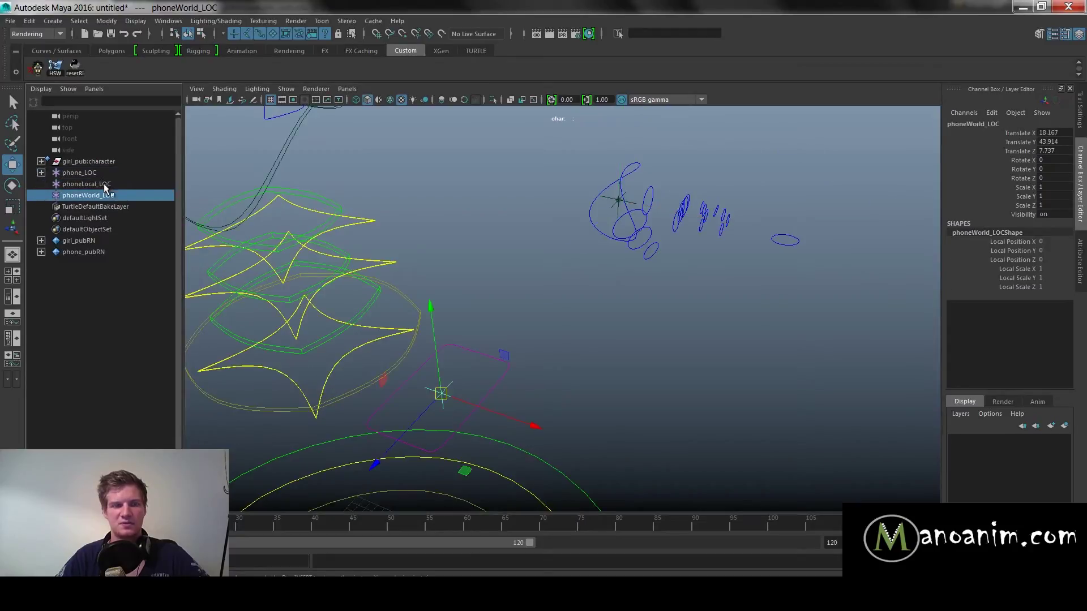
{"action": "left_click", "coordinate": [41, 172]}
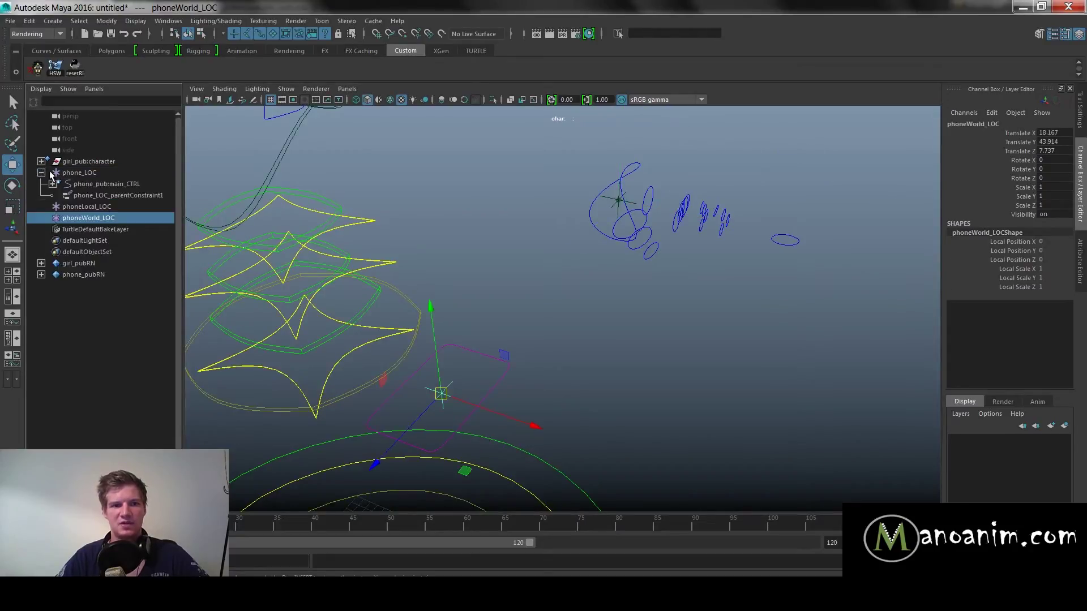
{"action": "left_click", "coordinate": [41, 173]}
Add a keyable float attribute named followHandWorld to phone_LOC, with minimum 0 and default 0.
{"action": "left_click", "coordinate": [85, 173]}
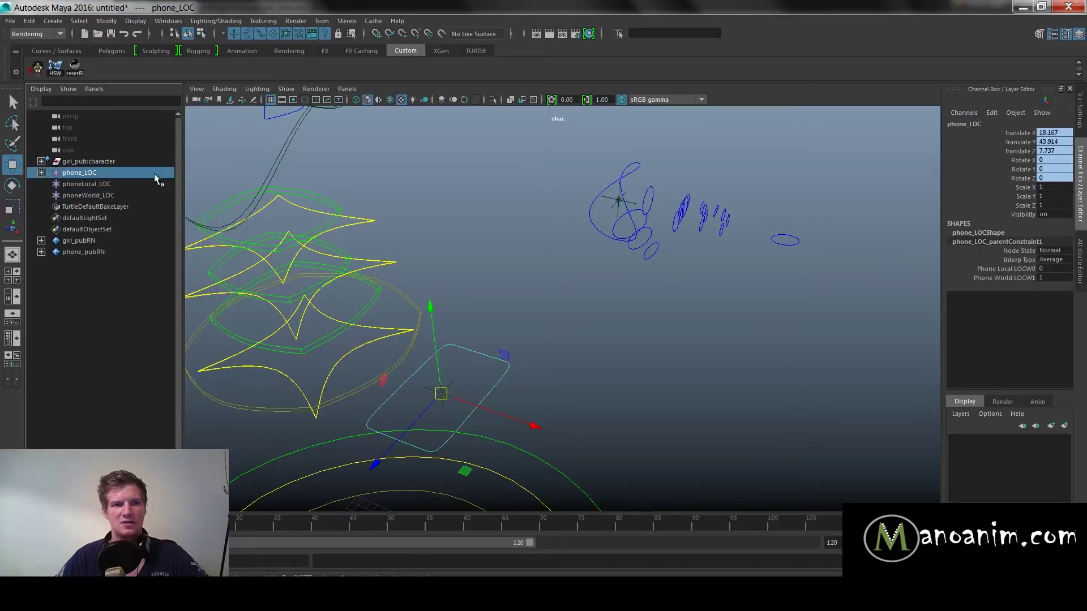
{"action": "left_click", "coordinate": [991, 113]}
{"action": "left_click", "coordinate": [983, 204]}
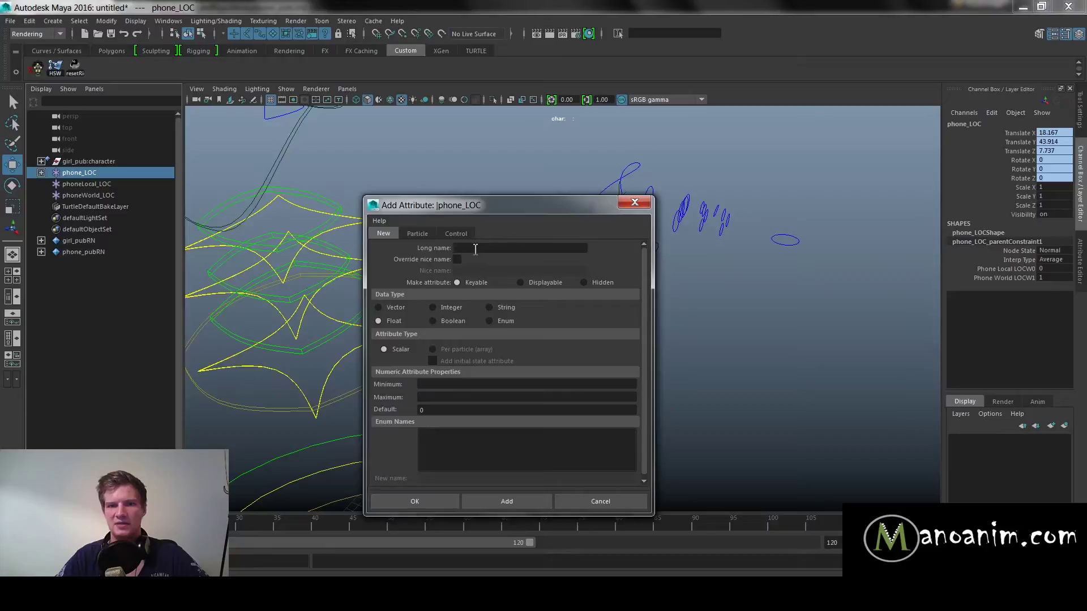
{"action": "type", "text": "t"}
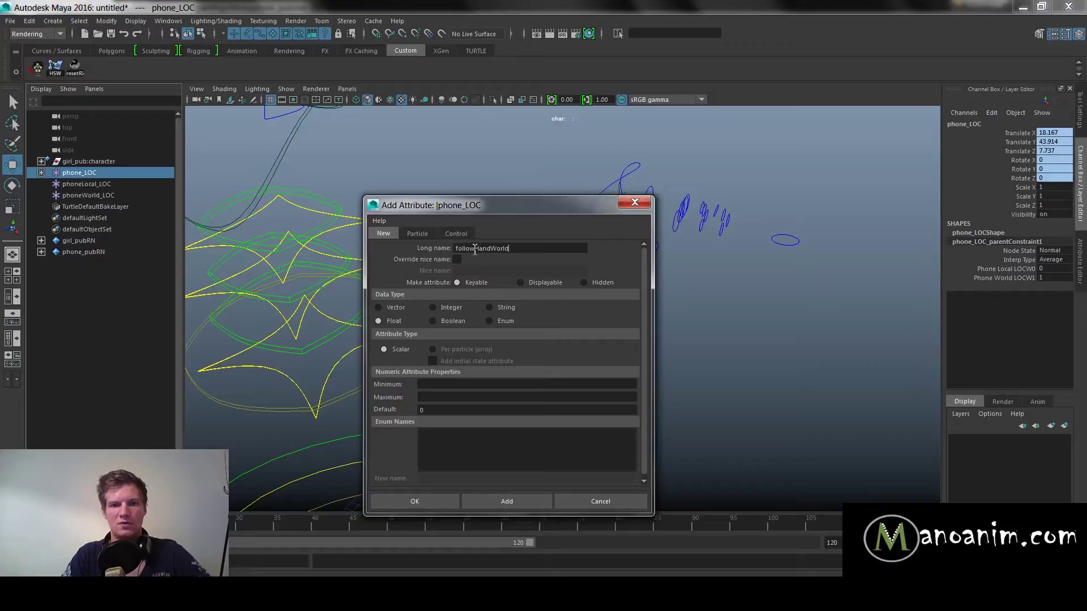
{"action": "left_click_drag", "start_coordinate": [532, 205], "coordinate": [521, 175]}
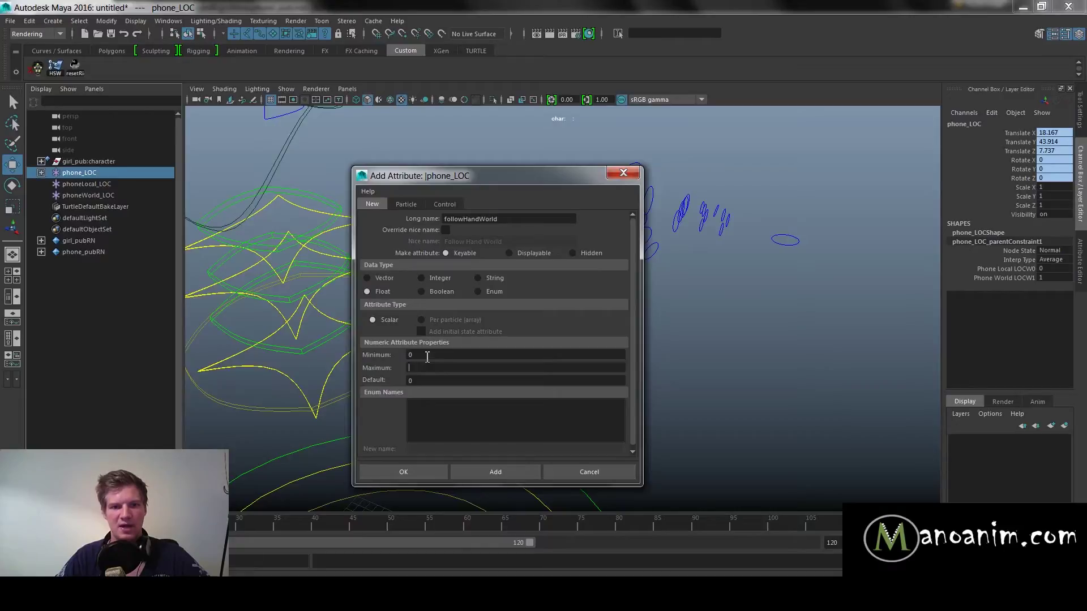
{"action": "left_click", "coordinate": [525, 471]}
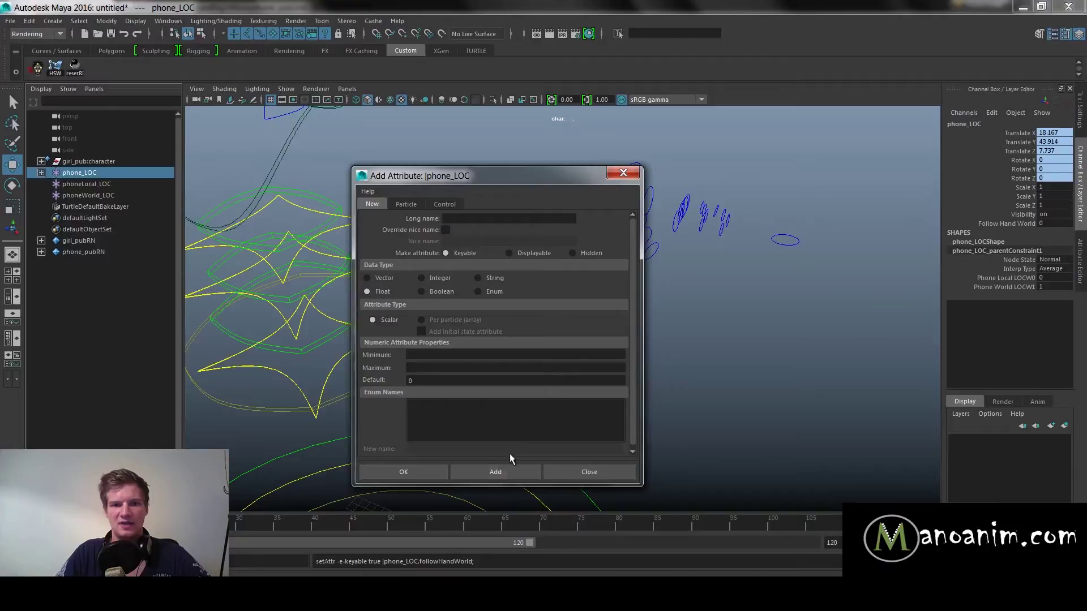
Test the Follow Hand World value on phone_LOC, return it to 0, and close the Add Attribute dialog.
{"action": "left_click", "coordinate": [1000, 225]}
{"action": "middle_click_drag", "start_coordinate": [850, 208], "coordinate": [855, 170]}
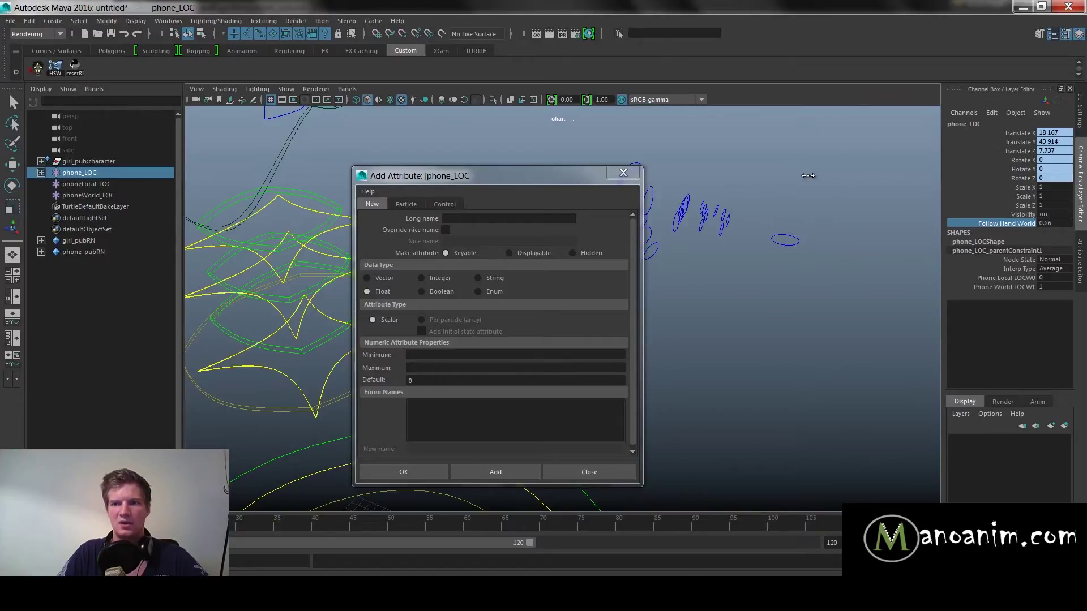
{"action": "left_click", "coordinate": [623, 173]}
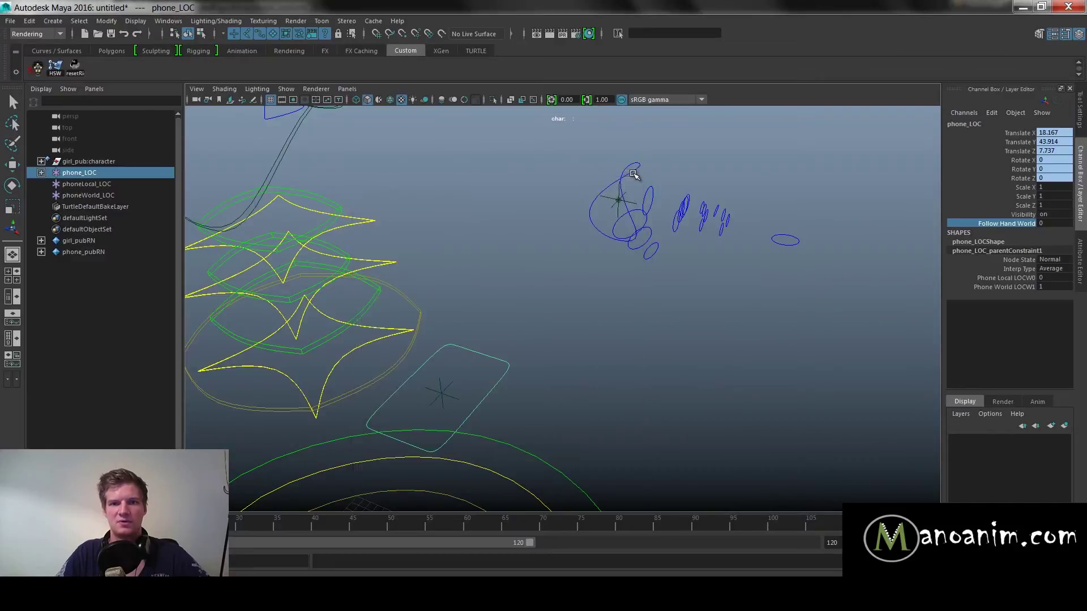
{"action": "key", "text": "w"}
{"action": "key", "text": "f"}
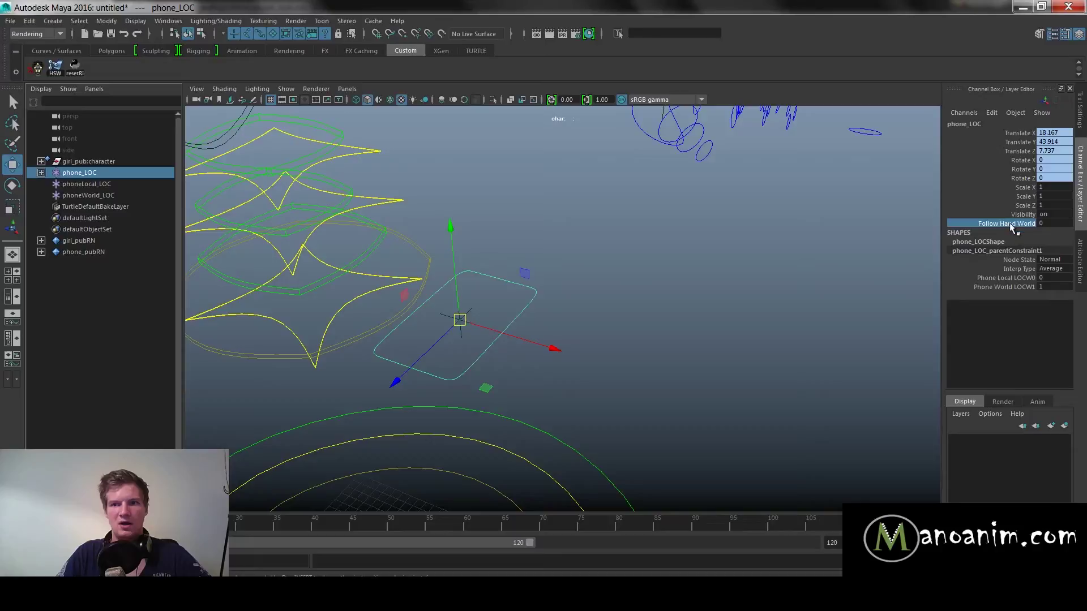
Examine the Phone Local and Phone World weights on phone_LOC and on its nested parent constraint node.
{"action": "left_click_drag", "start_coordinate": [1026, 278], "coordinate": [1030, 288]}
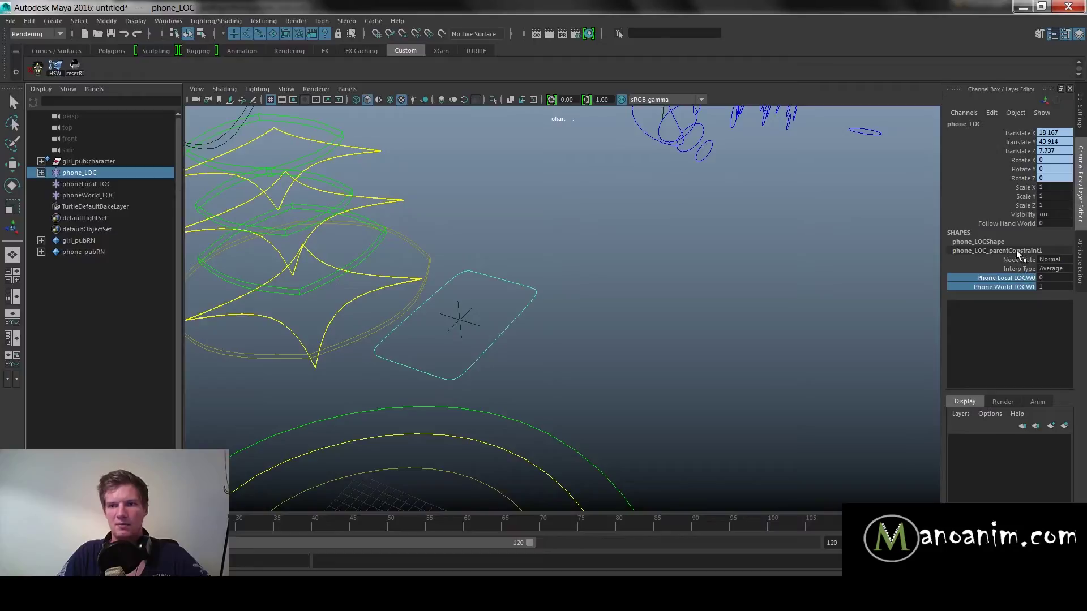
{"action": "double_click", "coordinate": [992, 251]}
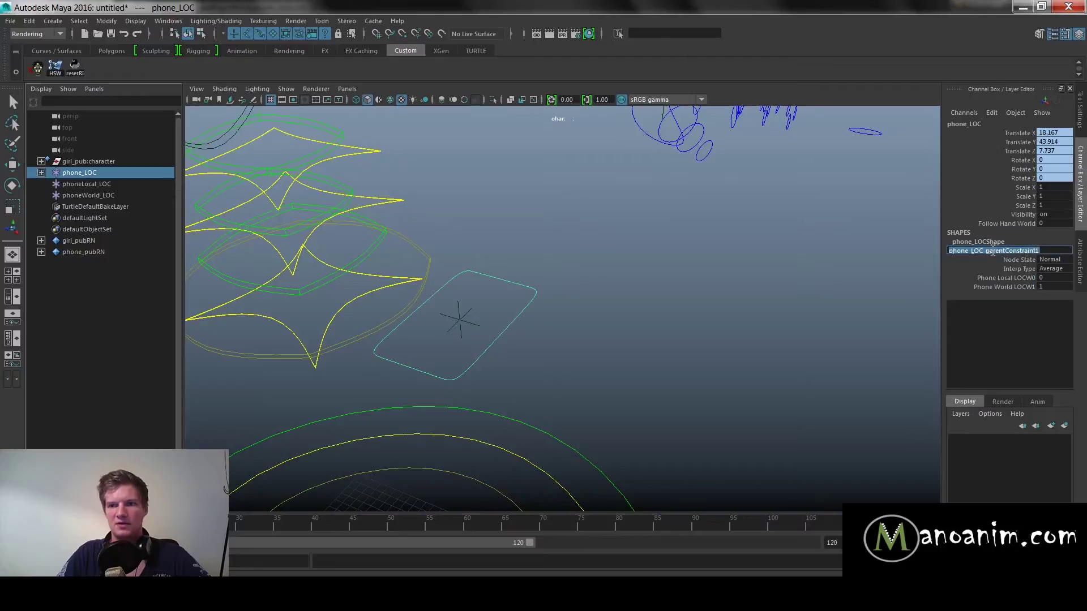
{"action": "left_click", "coordinate": [40, 173]}
{"action": "left_click", "coordinate": [139, 196]}
{"action": "key", "text": "w"}
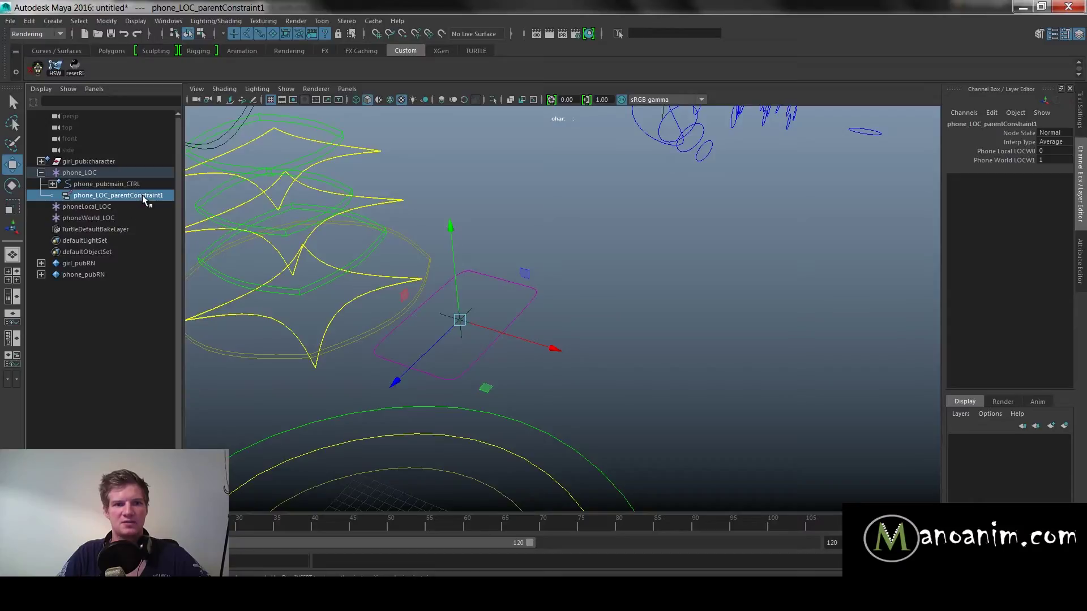
{"action": "left_click", "coordinate": [103, 172]}
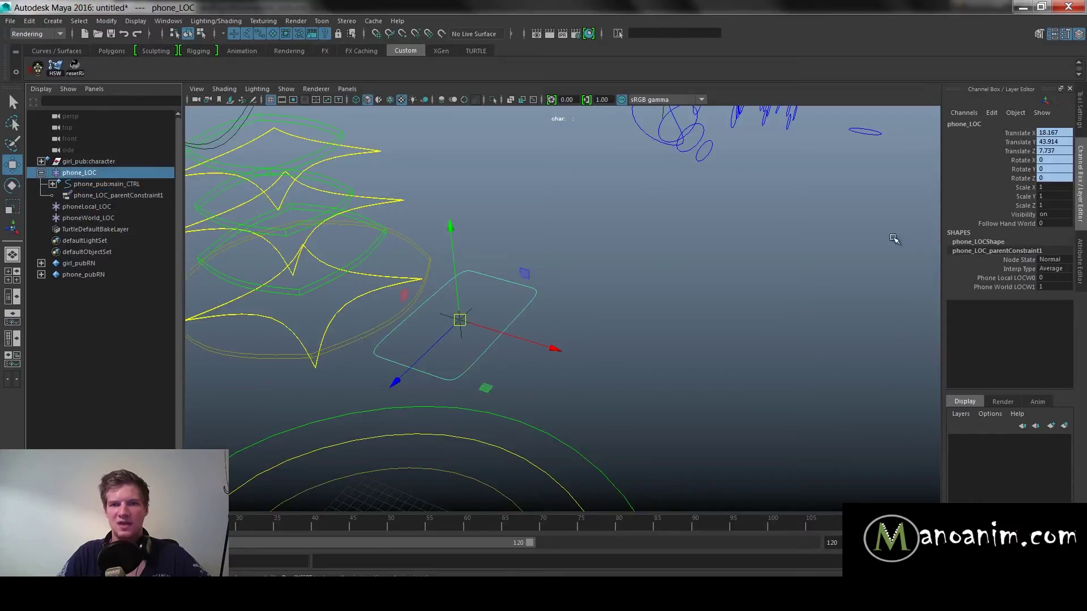
{"action": "left_click_drag", "start_coordinate": [1016, 278], "coordinate": [1021, 286]}
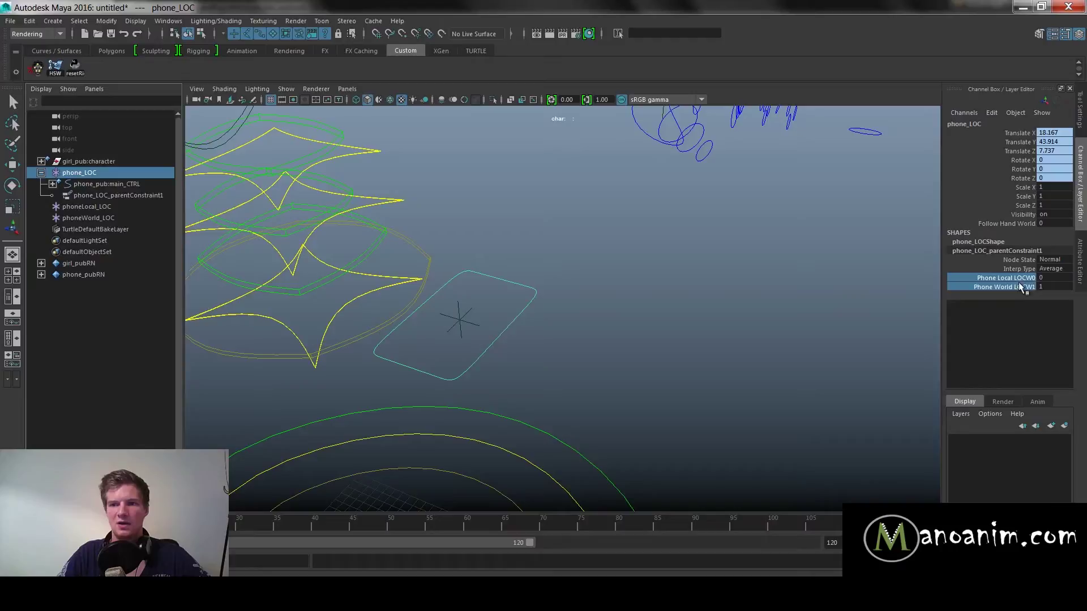
{"action": "left_click", "coordinate": [131, 196]}
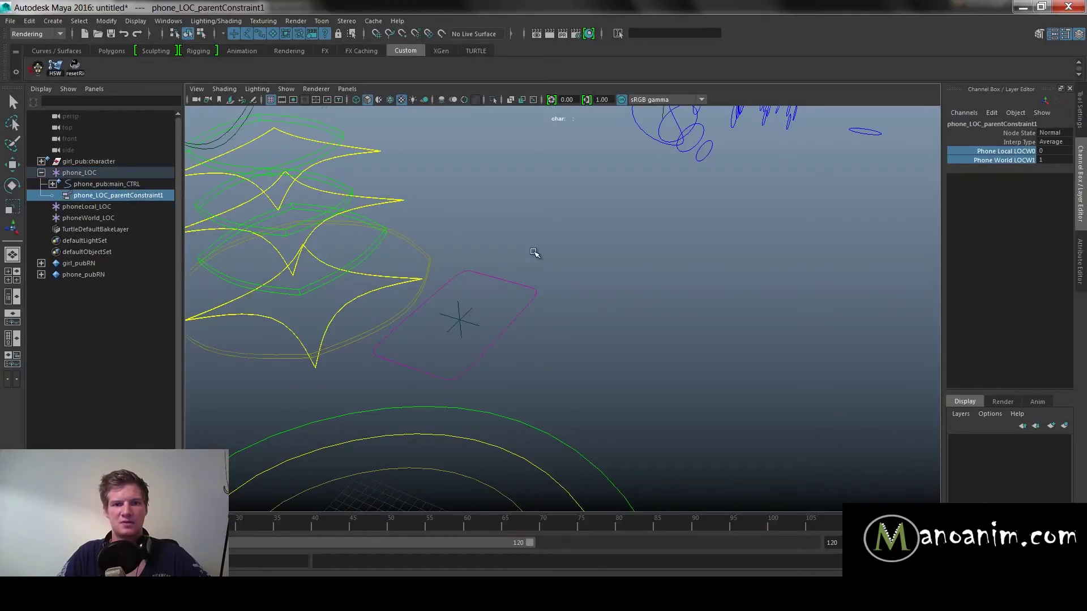
Open the Node Editor and place its window beside the phone and hand controls in the viewport.
{"action": "left_click_drag", "start_coordinate": [535, 252], "coordinate": [528, 242], "text": "alt"}
{"action": "key", "text": "space"}
{"action": "left_click_drag", "start_coordinate": [559, 192], "coordinate": [605, 305]}
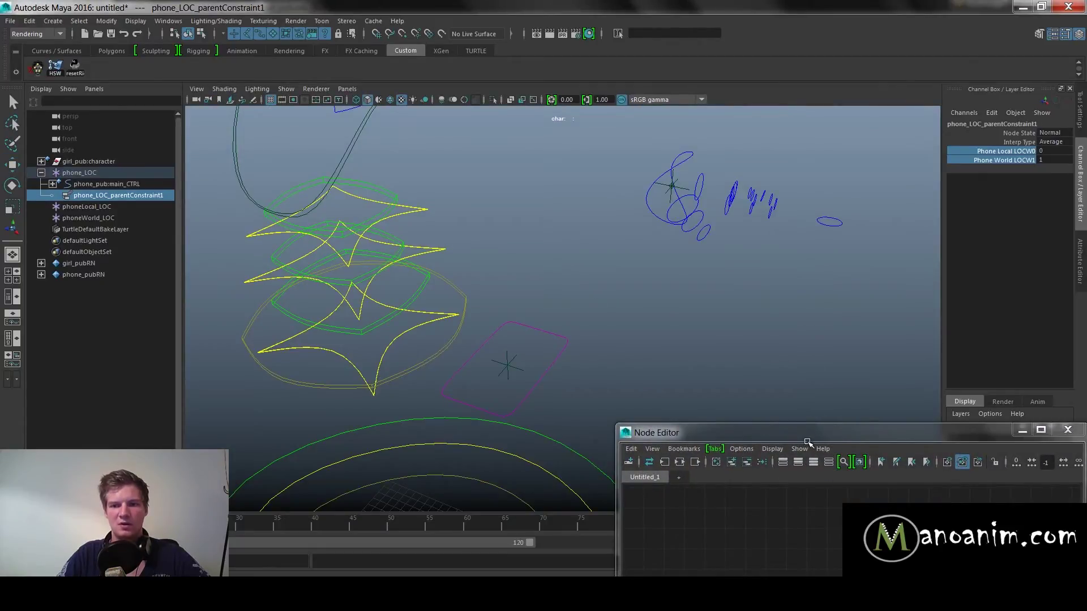
{"action": "left_click_drag", "start_coordinate": [809, 432], "coordinate": [797, 406]}
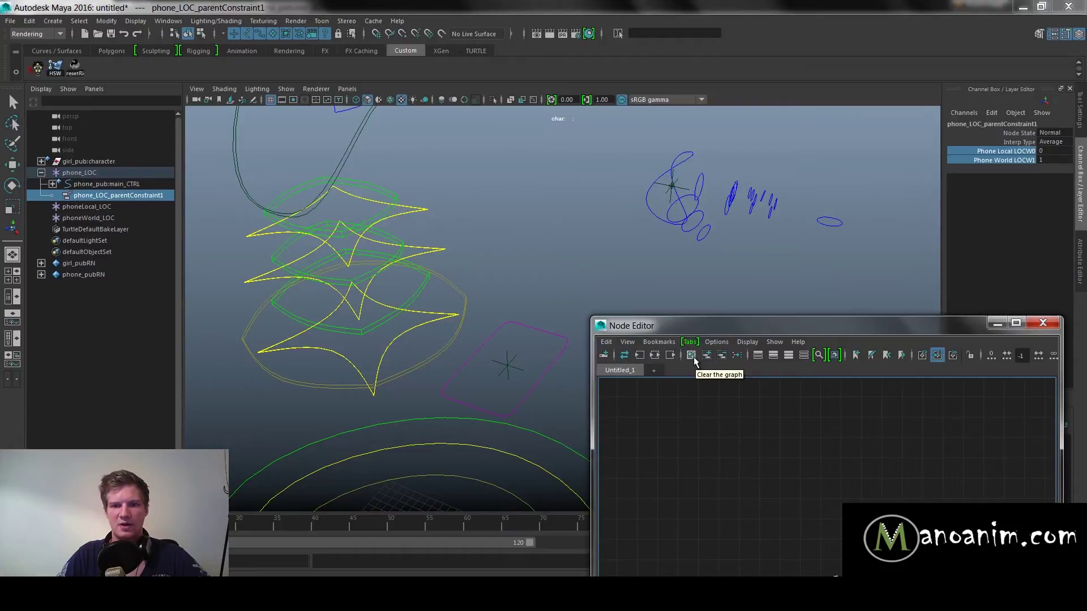
{"action": "left_click_drag", "start_coordinate": [735, 327], "coordinate": [744, 277]}
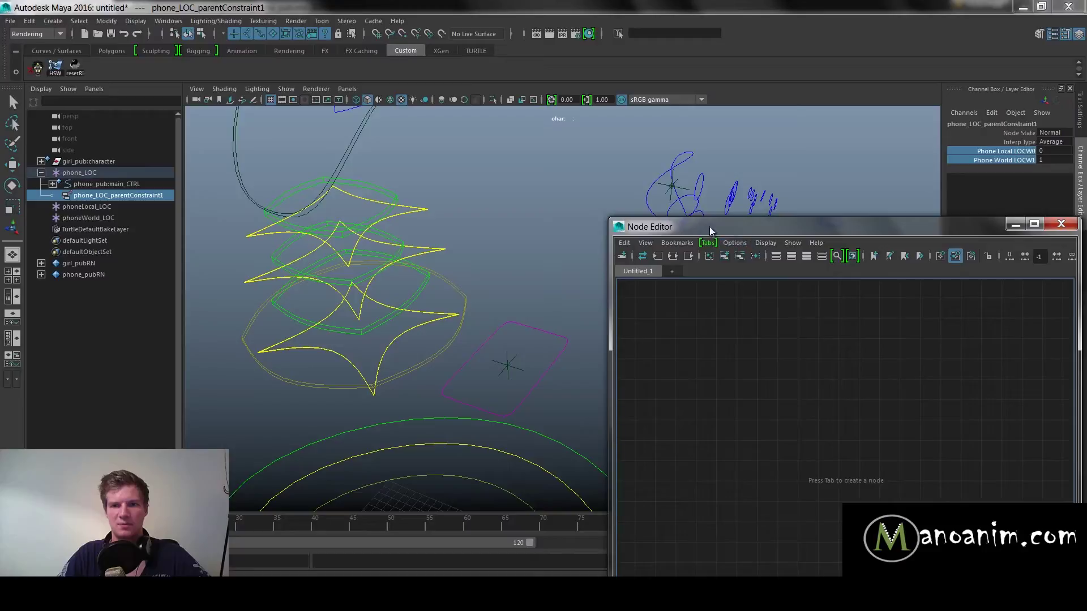
{"action": "left_click_drag", "start_coordinate": [610, 219], "coordinate": [625, 396]}
{"action": "left_click_drag", "start_coordinate": [696, 396], "coordinate": [702, 208]}
{"action": "middle_click_drag", "start_coordinate": [496, 287], "coordinate": [391, 282], "text": "alt"}
{"action": "right_click_drag", "start_coordinate": [391, 281], "coordinate": [487, 286], "text": "alt"}
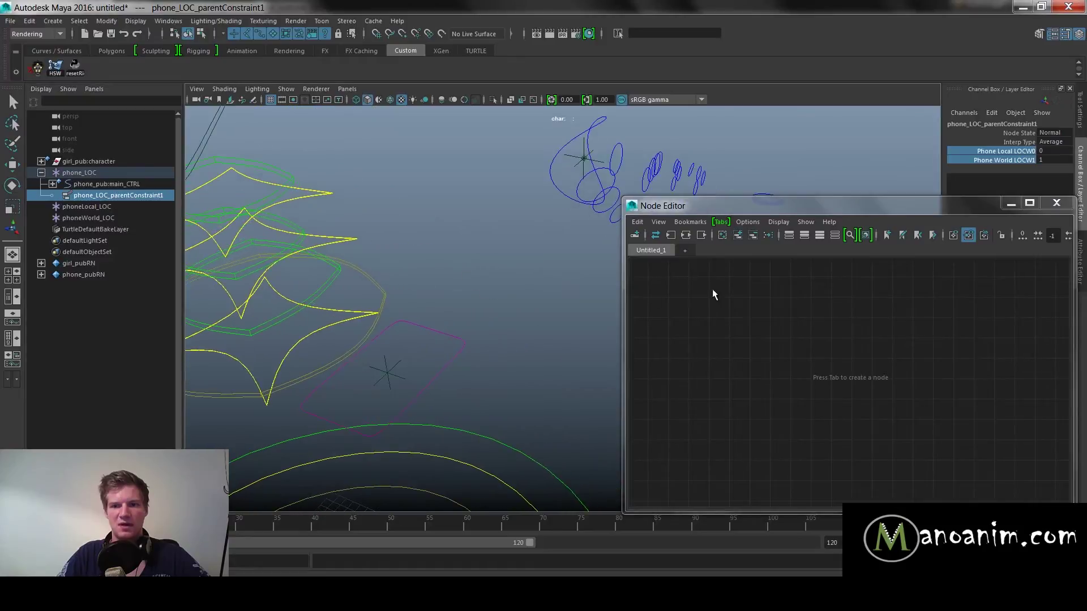
Add phone_LOC's parent constraint node to the empty Node Editor graph and shift the window clear of the controls.
{"action": "left_click", "coordinate": [741, 237]}
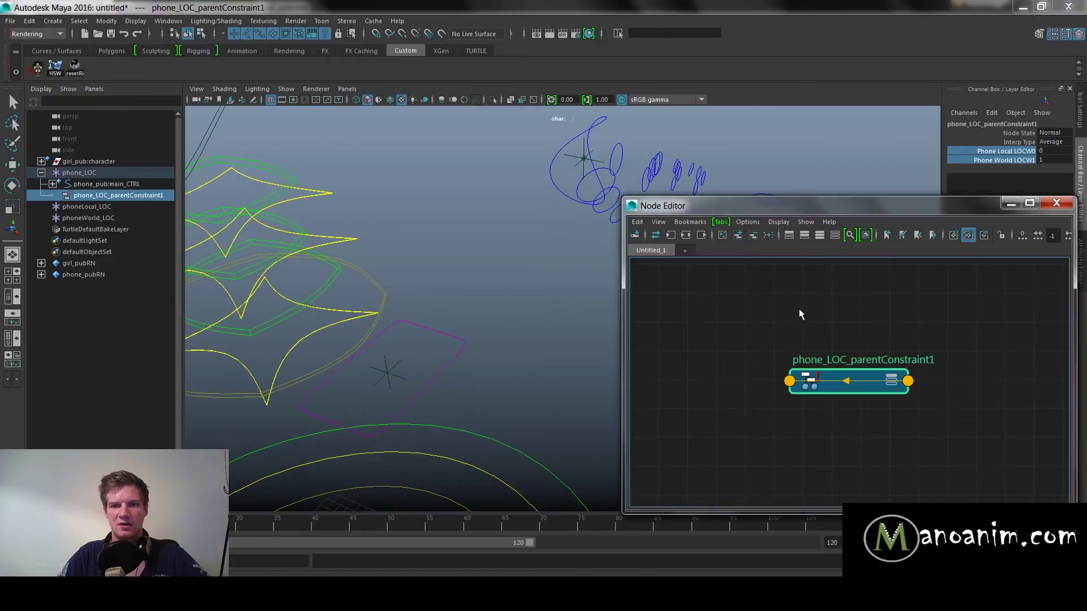
{"action": "left_click_drag", "start_coordinate": [826, 205], "coordinate": [677, 177]}
{"action": "left_click_drag", "start_coordinate": [1046, 150], "coordinate": [1032, 158]}
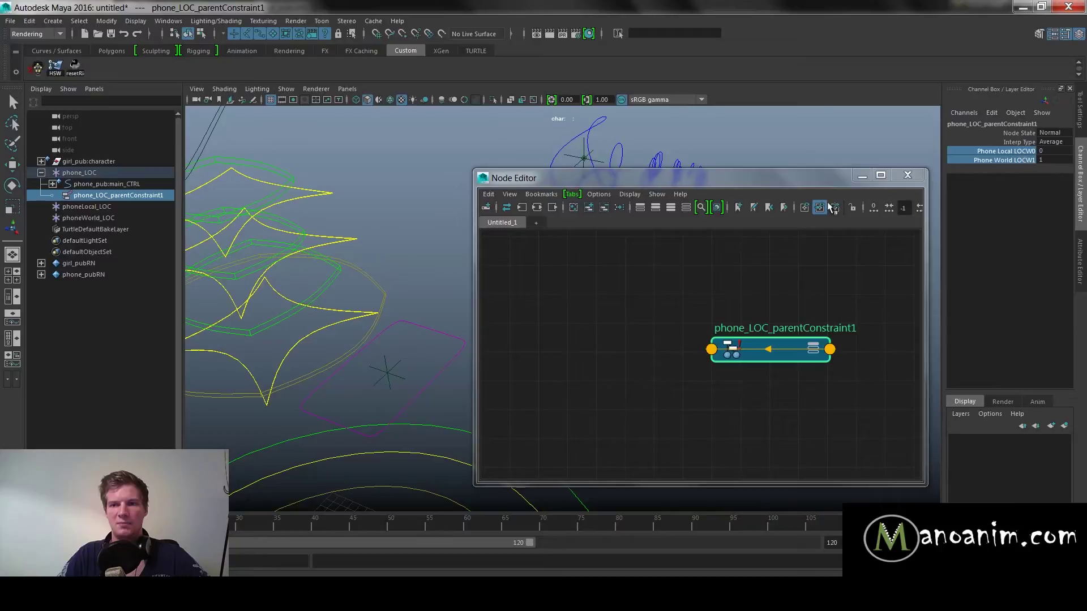
{"action": "left_click_drag", "start_coordinate": [675, 187], "coordinate": [847, 144]}
{"action": "left_click_drag", "start_coordinate": [602, 255], "coordinate": [405, 379], "text": "alt"}
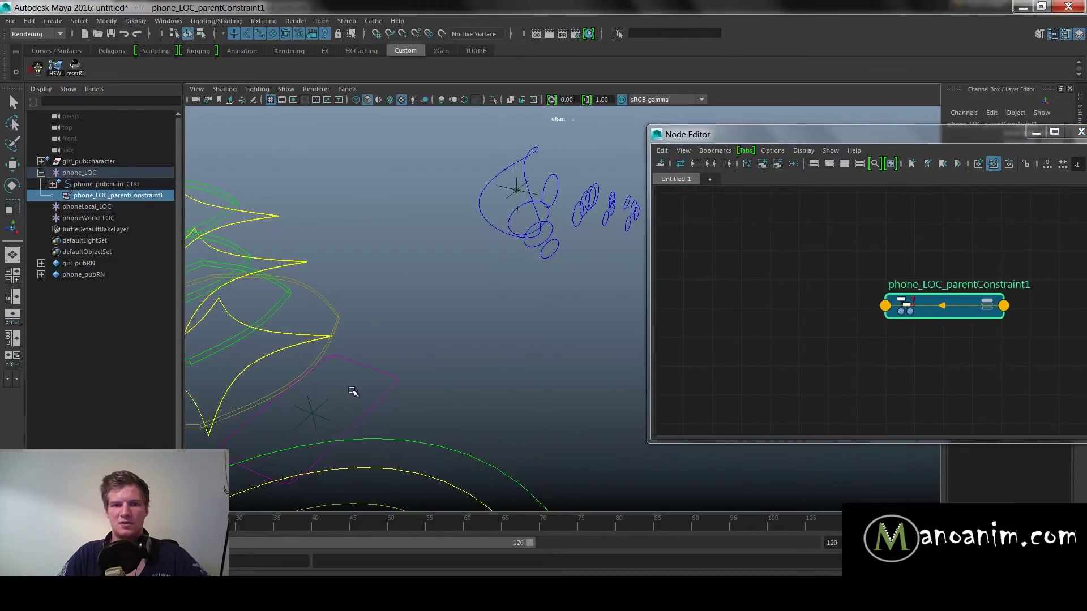
Add phone_LOC to the existing node graph alongside its parent constraint.
{"action": "left_click", "coordinate": [84, 172]}
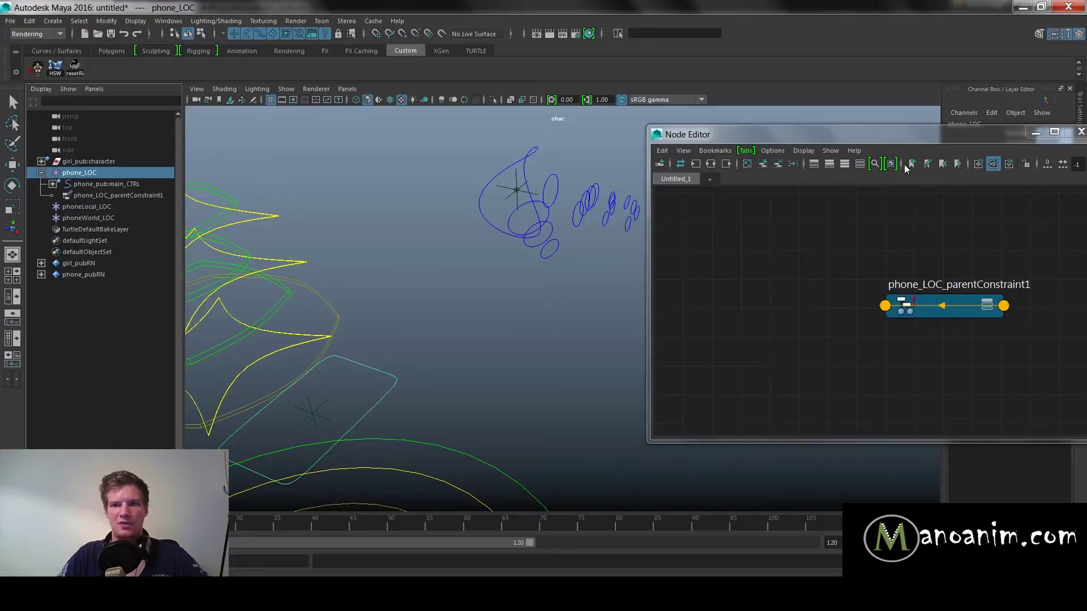
{"action": "left_click_drag", "start_coordinate": [950, 135], "coordinate": [662, 228]}
{"action": "left_click", "coordinate": [1016, 223]}
{"action": "middle_click_drag", "start_coordinate": [748, 164], "coordinate": [863, 190]}
{"action": "left_click_drag", "start_coordinate": [693, 229], "coordinate": [775, 146]}
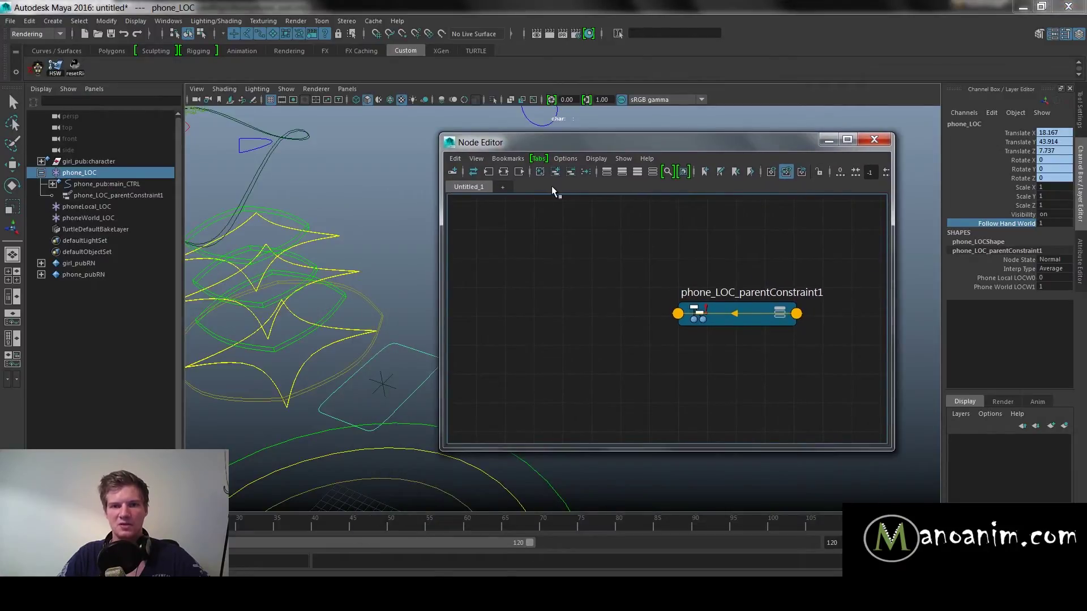
{"action": "left_click", "coordinate": [555, 172]}
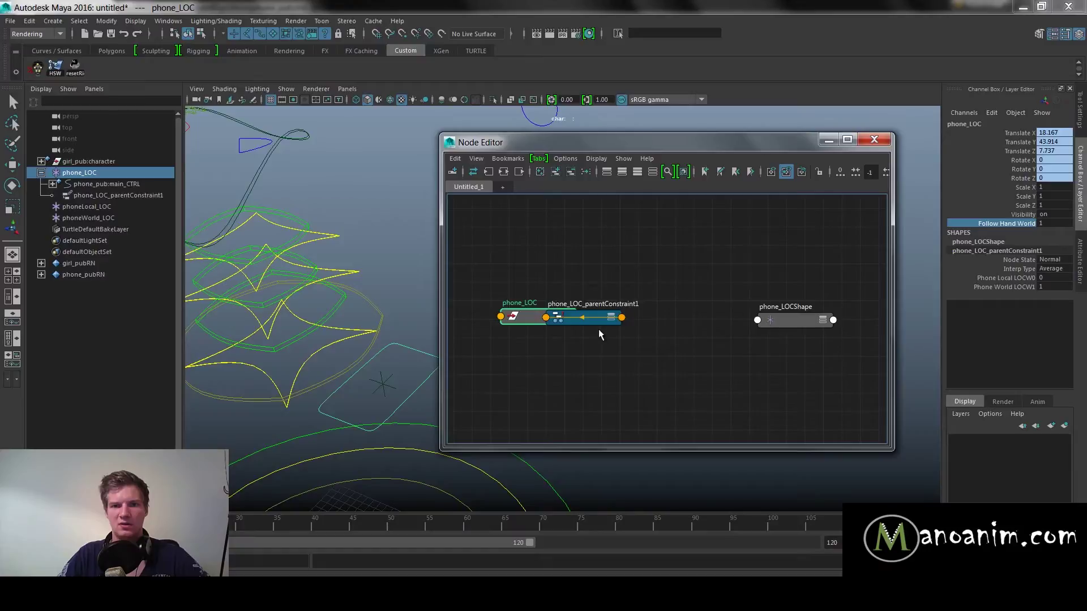
Separate the overlapping parent constraint node from phone_LOC and move the phone_LOCShape node lower in the graph.
{"action": "left_click_drag", "start_coordinate": [613, 323], "coordinate": [746, 255]}
{"action": "left_click_drag", "start_coordinate": [797, 321], "coordinate": [792, 345]}
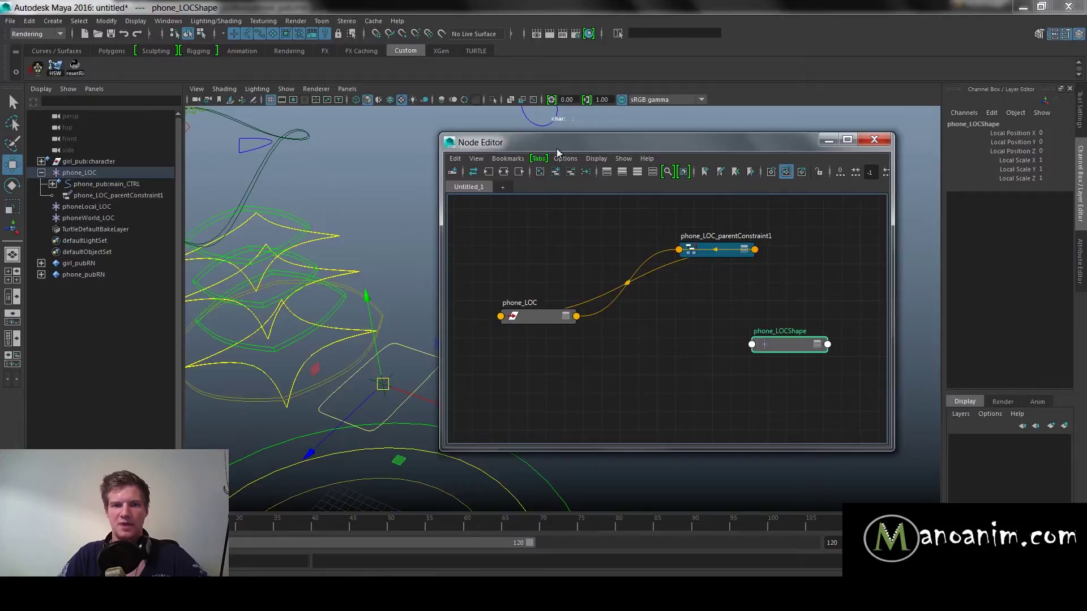
{"action": "left_click_drag", "start_coordinate": [535, 147], "coordinate": [711, 141]}
{"action": "middle_click_drag", "start_coordinate": [390, 376], "coordinate": [406, 330], "text": "alt"}
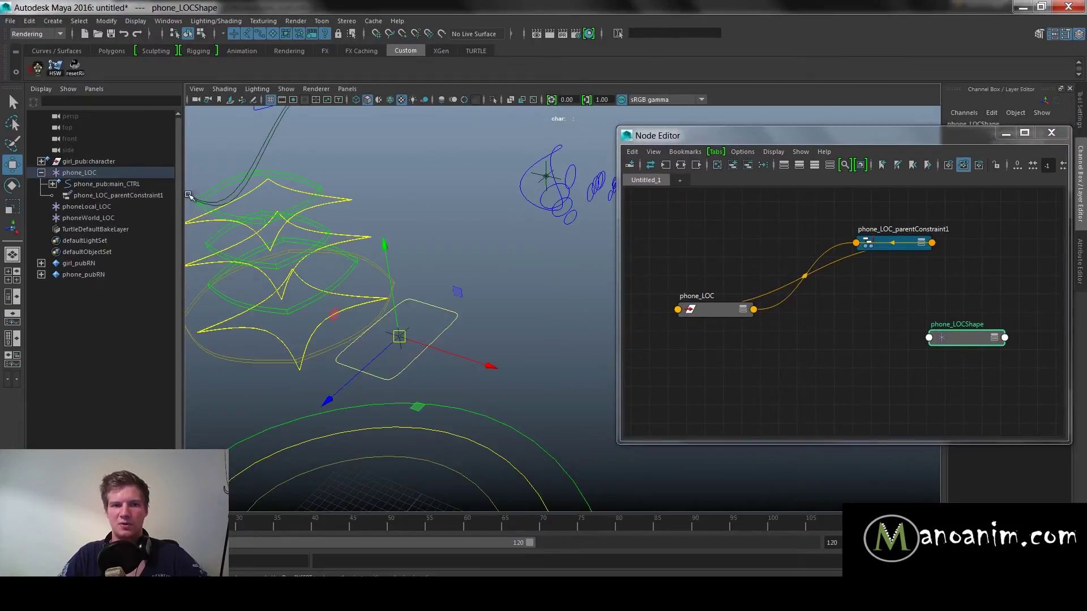
Inspect the phone's main control and the locator at its centre in the viewport.
{"action": "left_click_drag", "start_coordinate": [396, 334], "coordinate": [539, 329], "text": "alt"}
{"action": "left_click", "coordinate": [113, 184]}
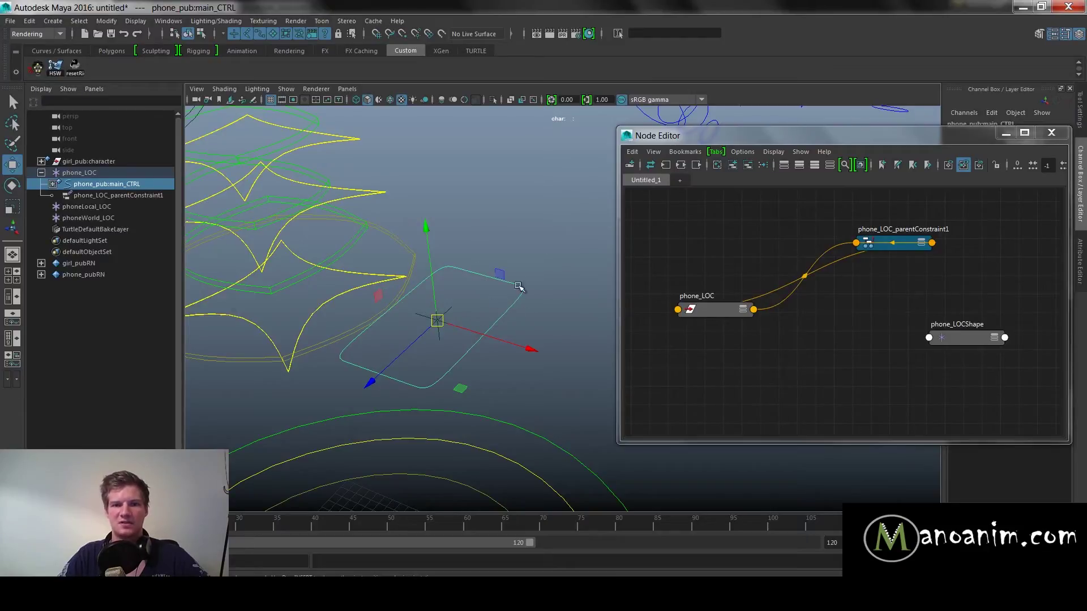
{"action": "left_click", "coordinate": [466, 301]}
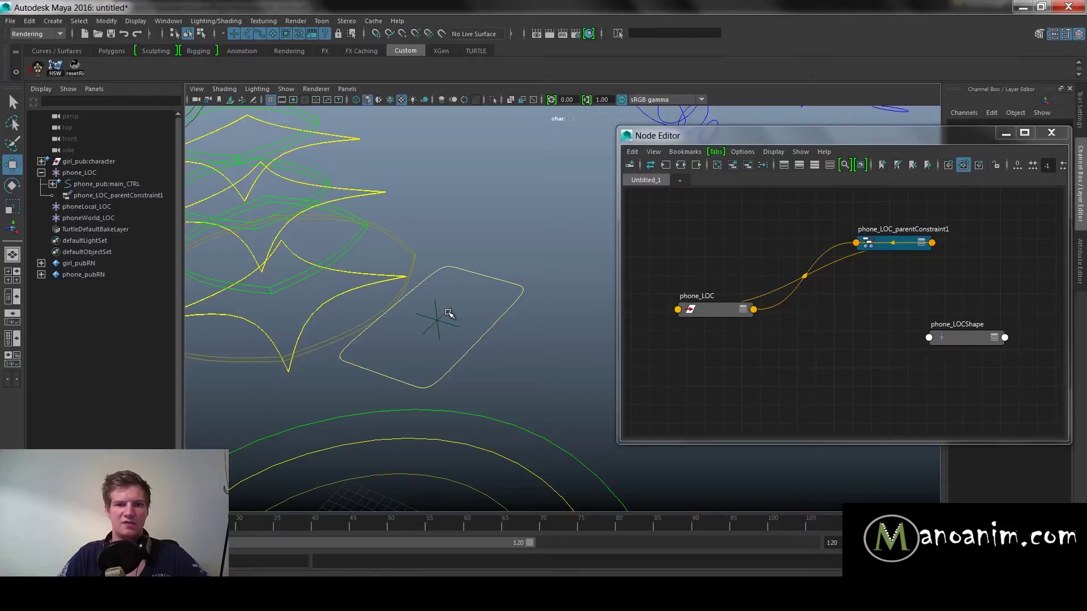
{"action": "left_click", "coordinate": [445, 313]}
{"action": "left_click", "coordinate": [462, 312]}
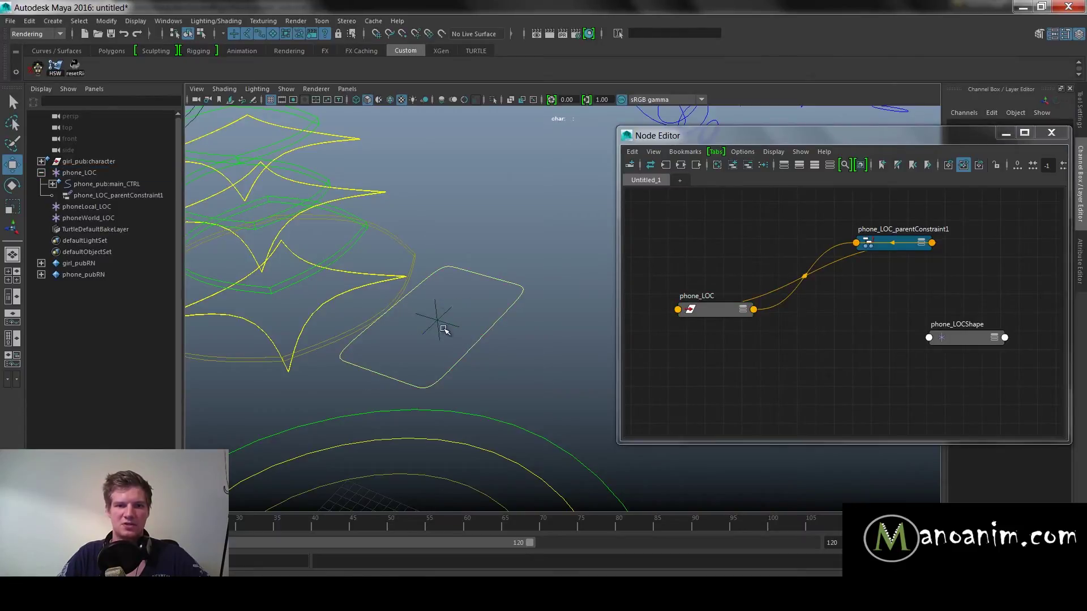
{"action": "left_click_drag", "start_coordinate": [474, 326], "coordinate": [509, 337]}
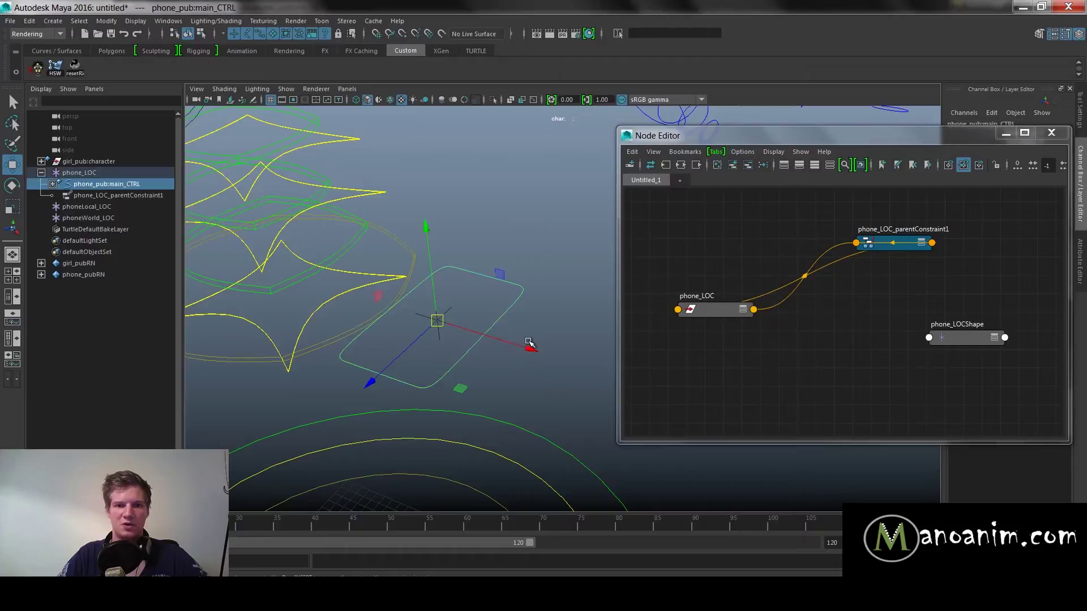
Show shape nodes in the Outliner, inspect the shapes under phone_LOC and the phone's main control, and hide them again.
{"action": "right_click", "coordinate": [117, 185]}
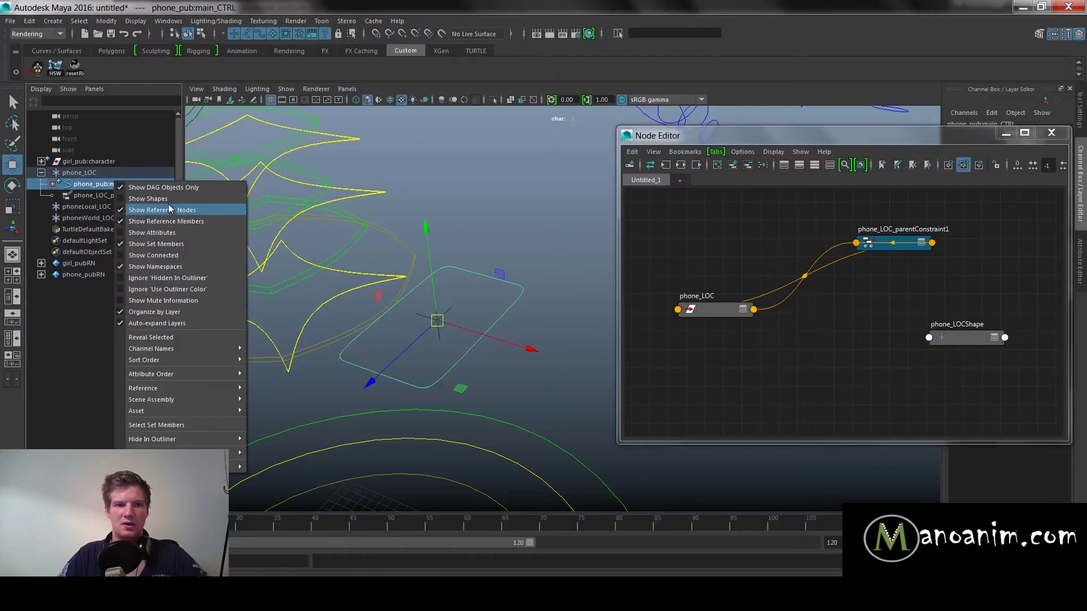
{"action": "left_click", "coordinate": [165, 198]}
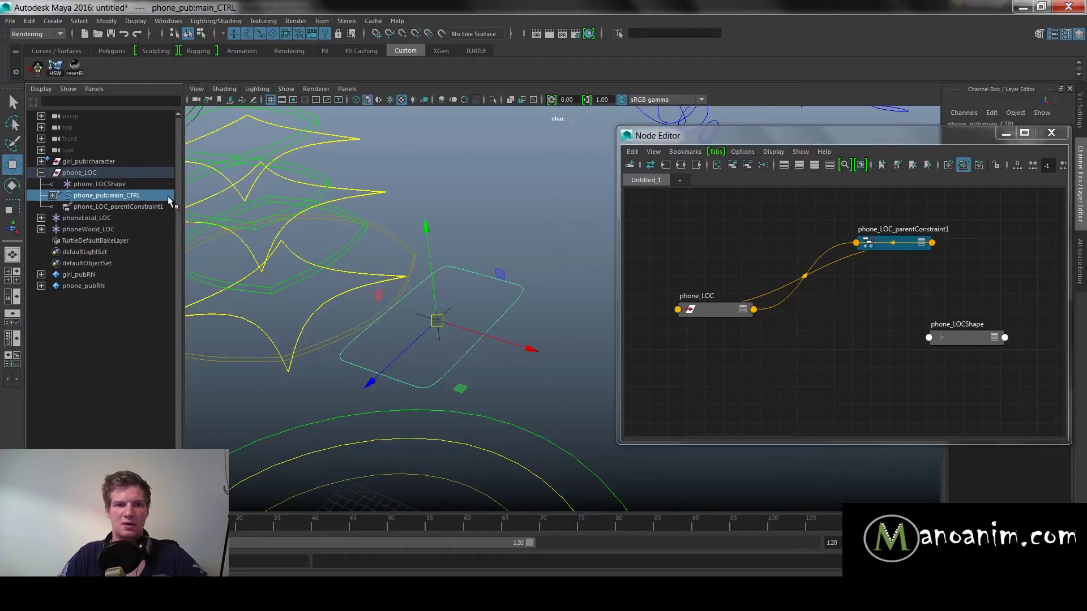
{"action": "left_click", "coordinate": [132, 207]}
{"action": "left_click", "coordinate": [123, 197]}
{"action": "left_click", "coordinate": [52, 195]}
{"action": "right_click", "coordinate": [103, 195]}
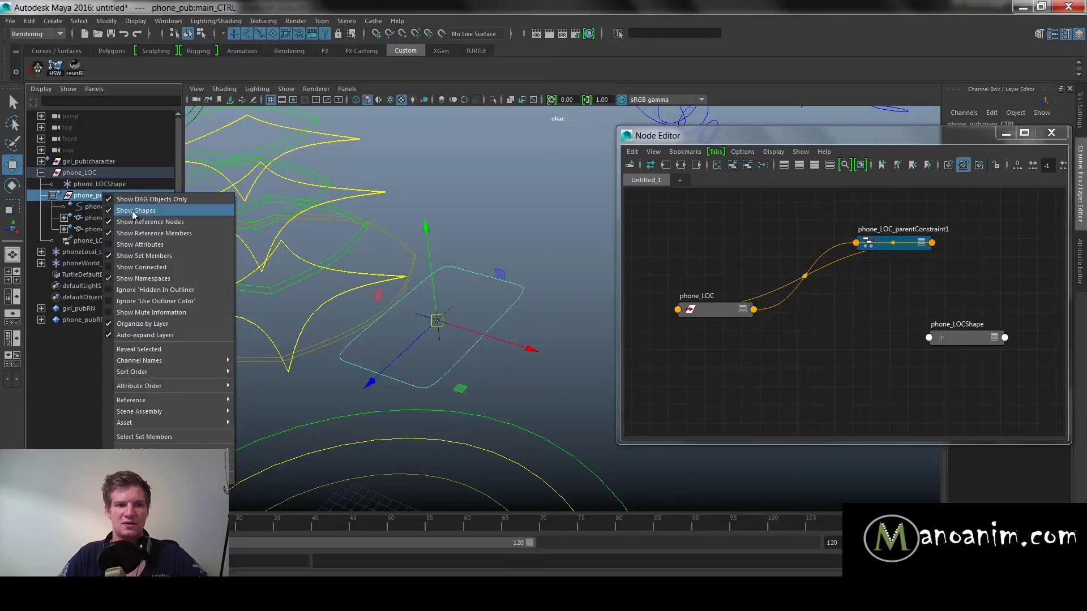
{"action": "left_click", "coordinate": [99, 212]}
{"action": "left_click", "coordinate": [139, 209]}
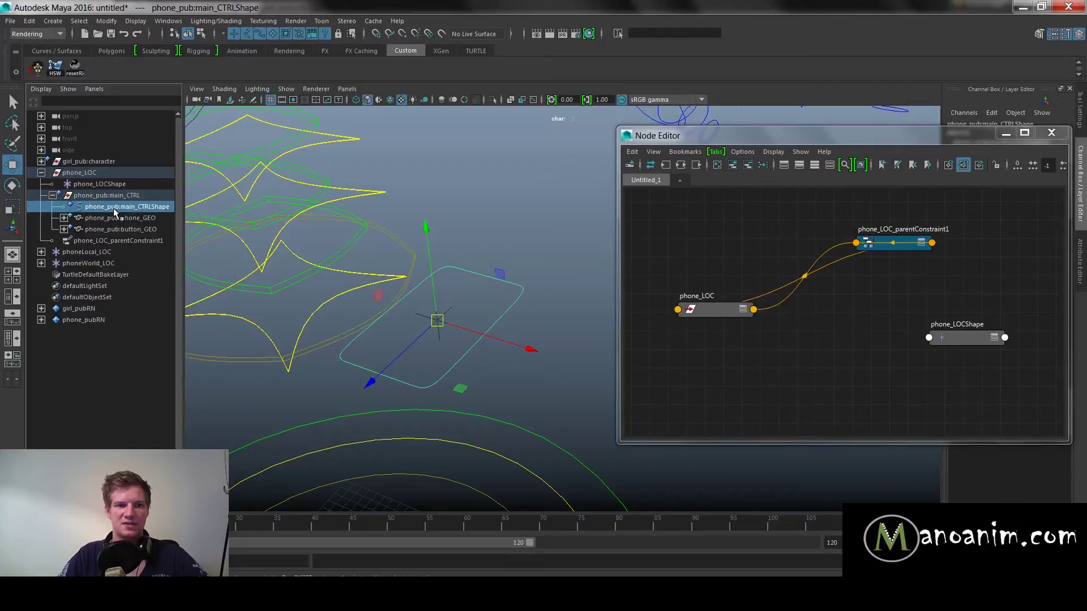
{"action": "right_click", "coordinate": [115, 213]}
{"action": "left_click", "coordinate": [116, 220]}
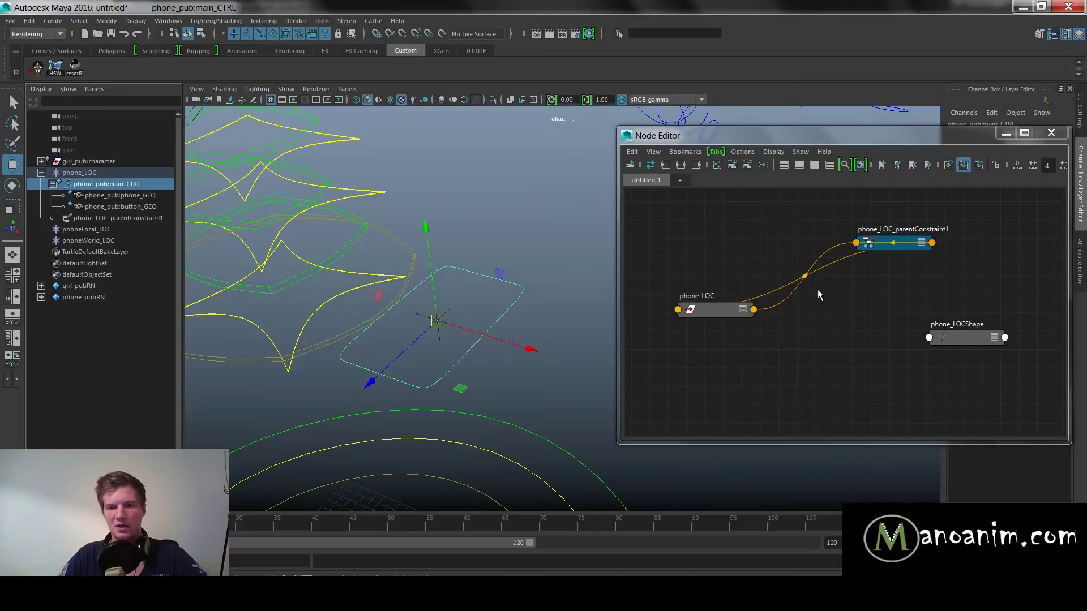
Rearrange the node graph so phone_LOC sits above its parent constraint node.
{"action": "left_click", "coordinate": [878, 254]}
{"action": "left_click_drag", "start_coordinate": [891, 247], "coordinate": [938, 269]}
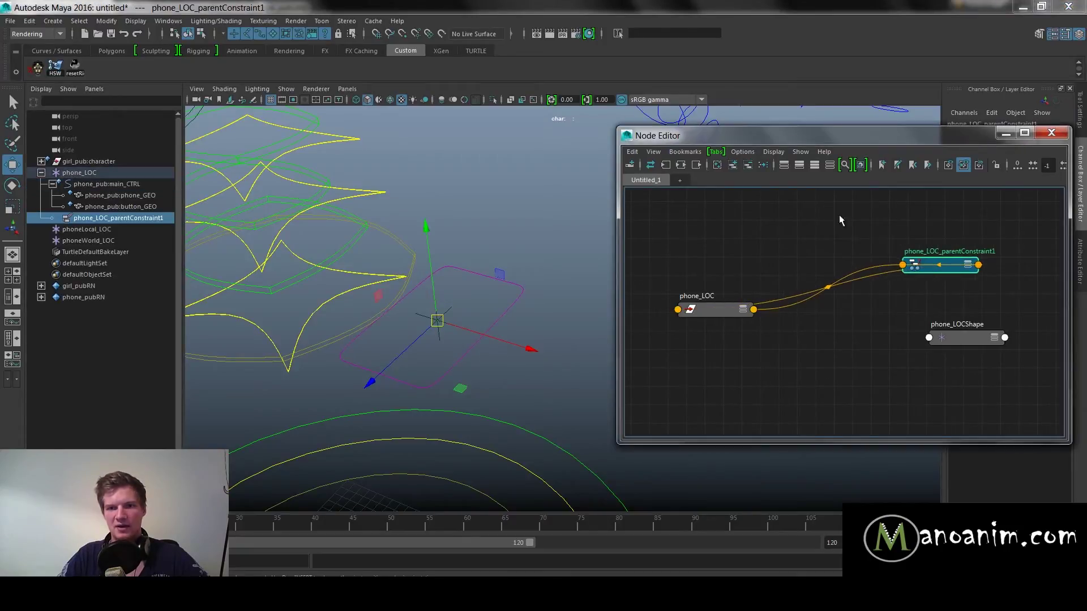
{"action": "left_click_drag", "start_coordinate": [725, 312], "coordinate": [692, 271]}
{"action": "left_click", "coordinate": [115, 173]}
{"action": "left_click_drag", "start_coordinate": [919, 268], "coordinate": [838, 339]}
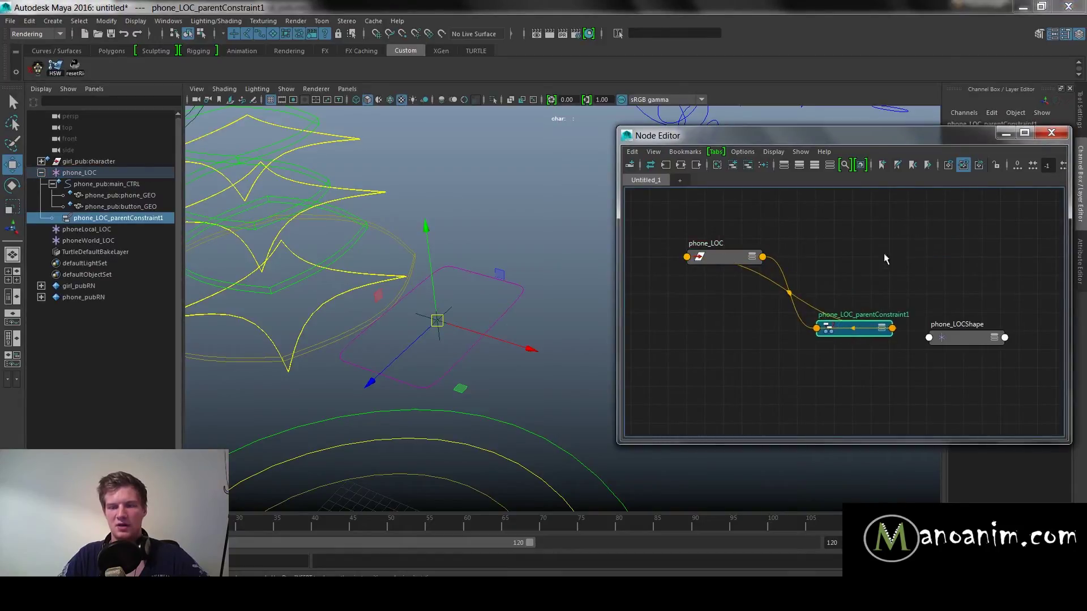
{"action": "left_click_drag", "start_coordinate": [725, 256], "coordinate": [769, 225]}
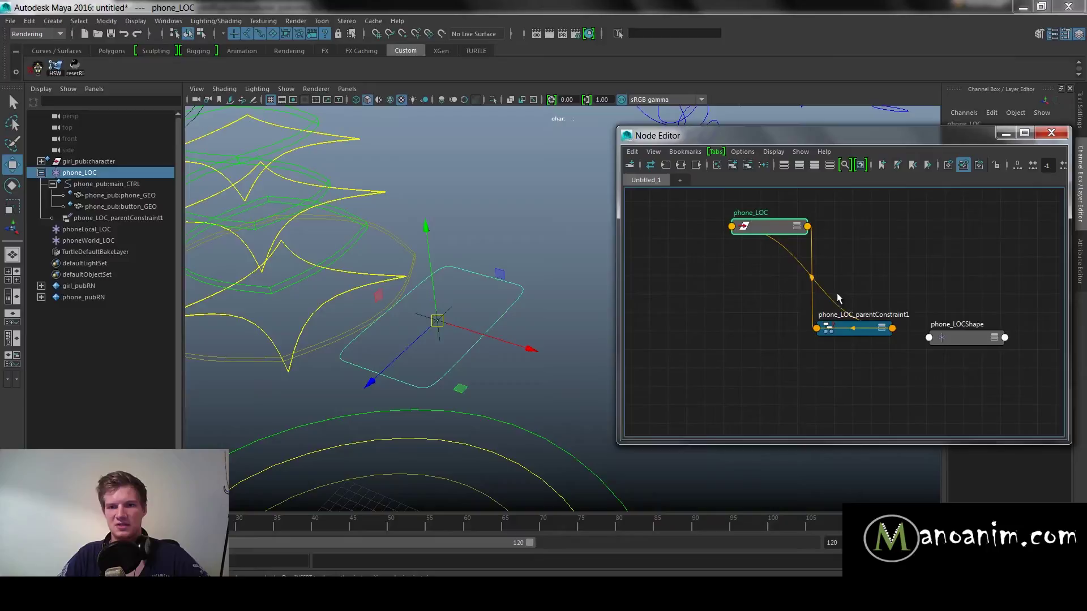
{"action": "scroll", "coordinate": [828, 303], "scroll_direction": "up", "scroll_amount": 2}
{"action": "middle_click_drag", "start_coordinate": [835, 265], "coordinate": [828, 302], "text": "alt"}
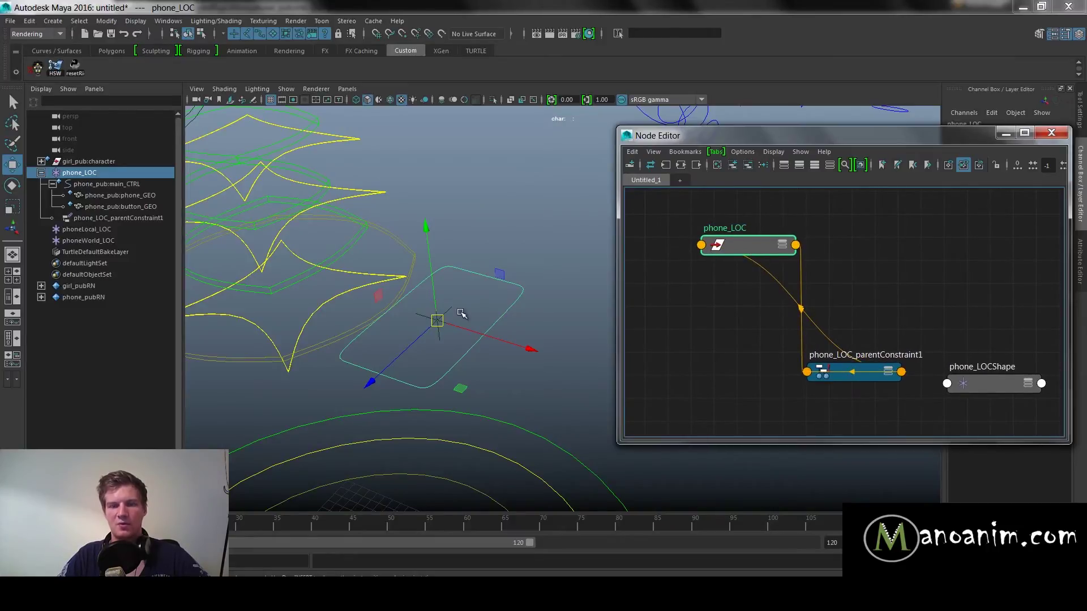
Set the Phone Local weight of phone_LOC's parent constraint to 1.
{"action": "scroll", "coordinate": [460, 314], "scroll_direction": "down", "scroll_amount": 2}
{"action": "middle_click_drag", "start_coordinate": [455, 319], "coordinate": [428, 366], "text": "alt"}
{"action": "left_click_drag", "start_coordinate": [767, 131], "coordinate": [663, 267]}
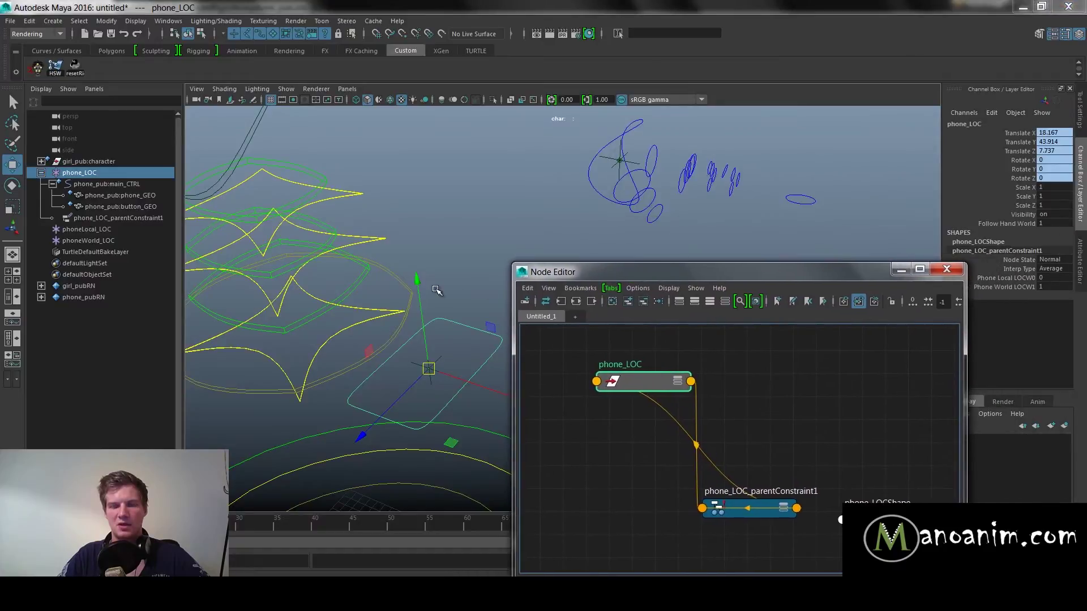
{"action": "left_click", "coordinate": [1033, 277]}
{"action": "type", "text": "1"}
{"action": "key", "text": "Return"}
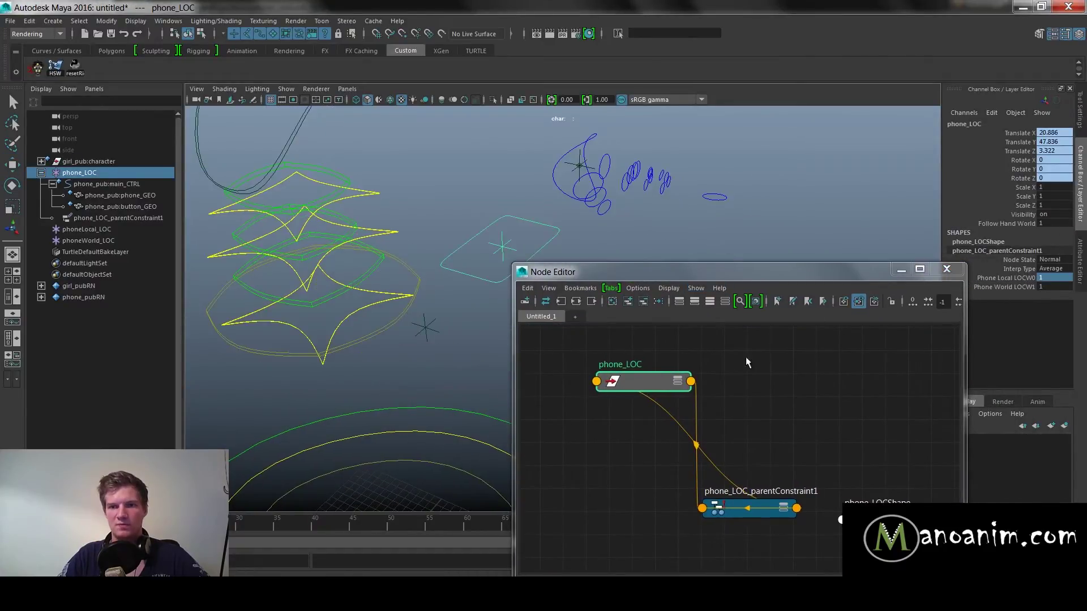
Examine phone_LOC's parent constraint node, the local and world target locators, and the Phone Local and Phone World weights.
{"action": "left_click", "coordinate": [734, 504]}
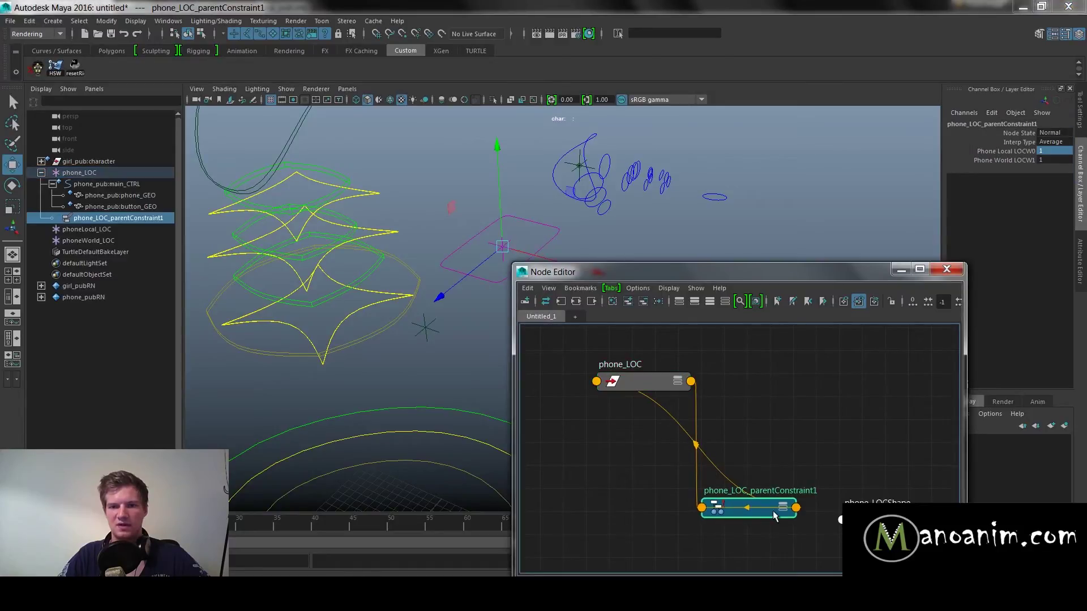
{"action": "left_click_drag", "start_coordinate": [771, 511], "coordinate": [773, 507]}
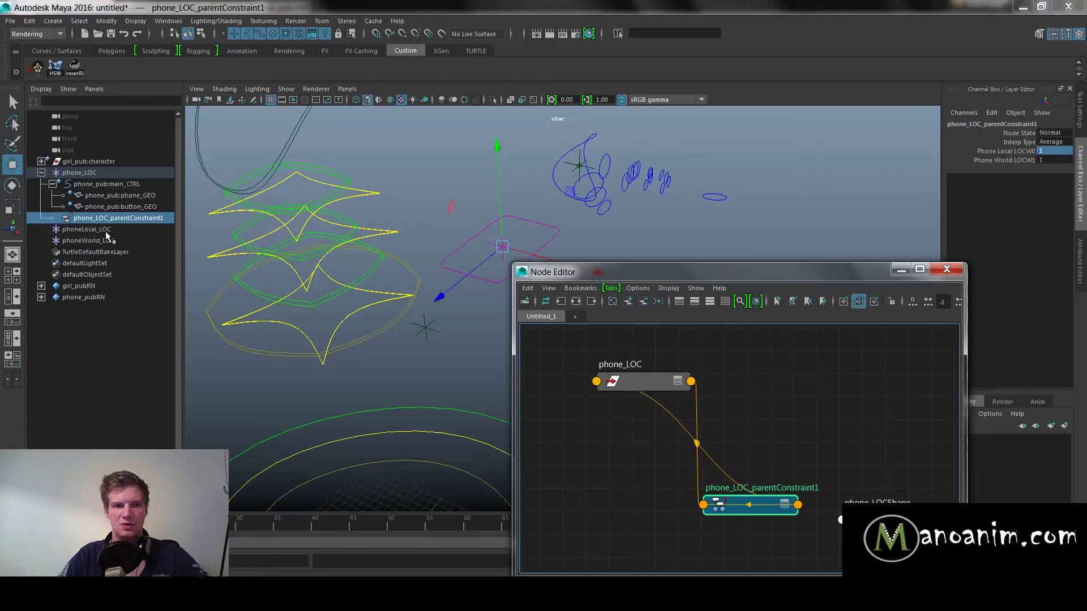
{"action": "left_click_drag", "start_coordinate": [106, 230], "coordinate": [111, 243]}
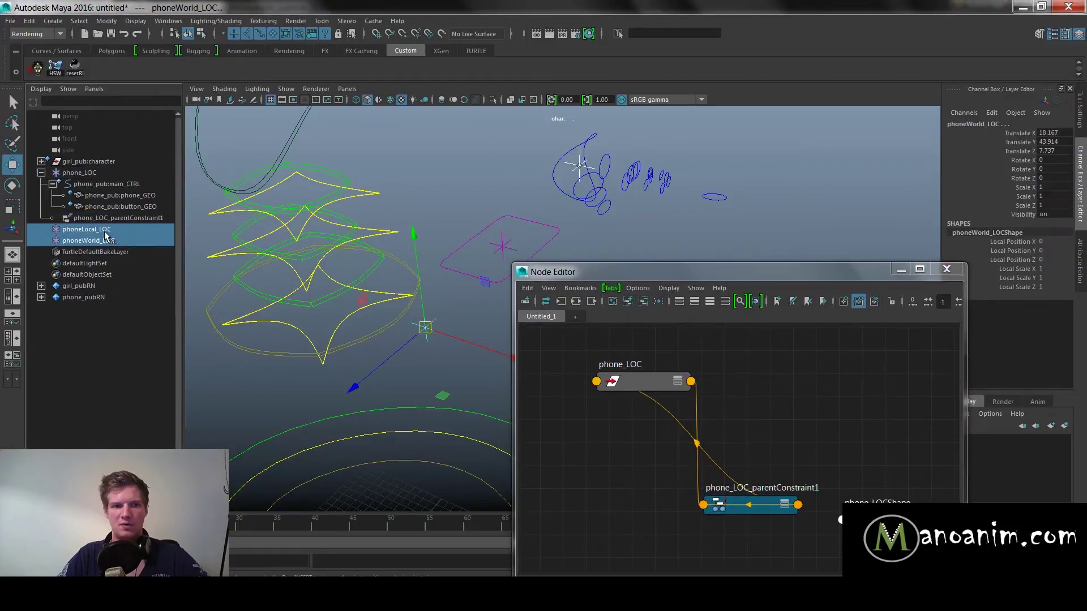
{"action": "left_click_drag", "start_coordinate": [776, 275], "coordinate": [734, 199]}
{"action": "left_click_drag", "start_coordinate": [715, 434], "coordinate": [723, 434]}
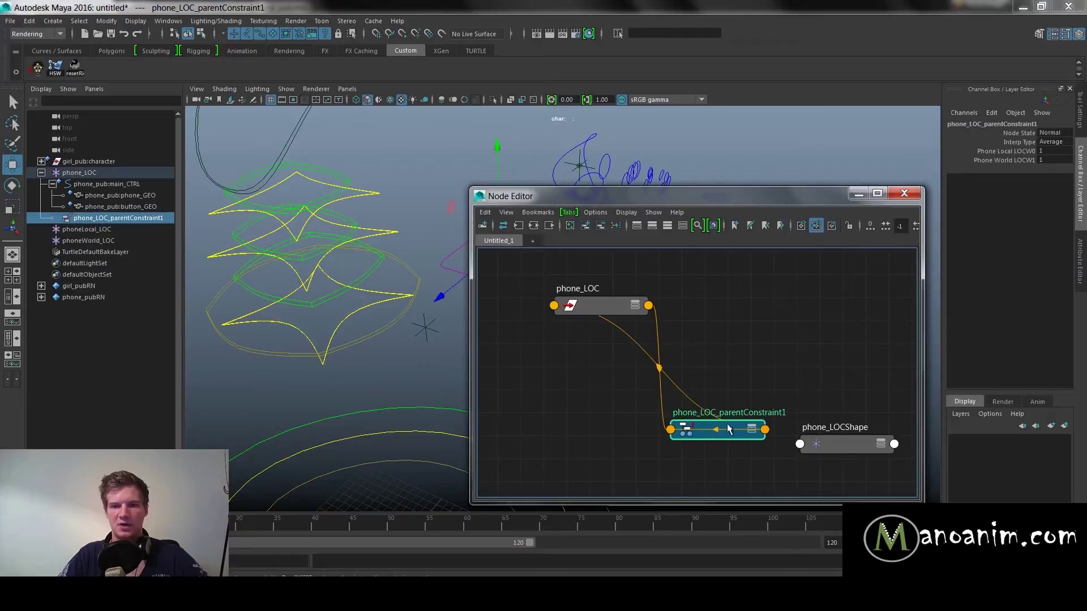
{"action": "left_click", "coordinate": [598, 314]}
{"action": "left_click", "coordinate": [716, 438]}
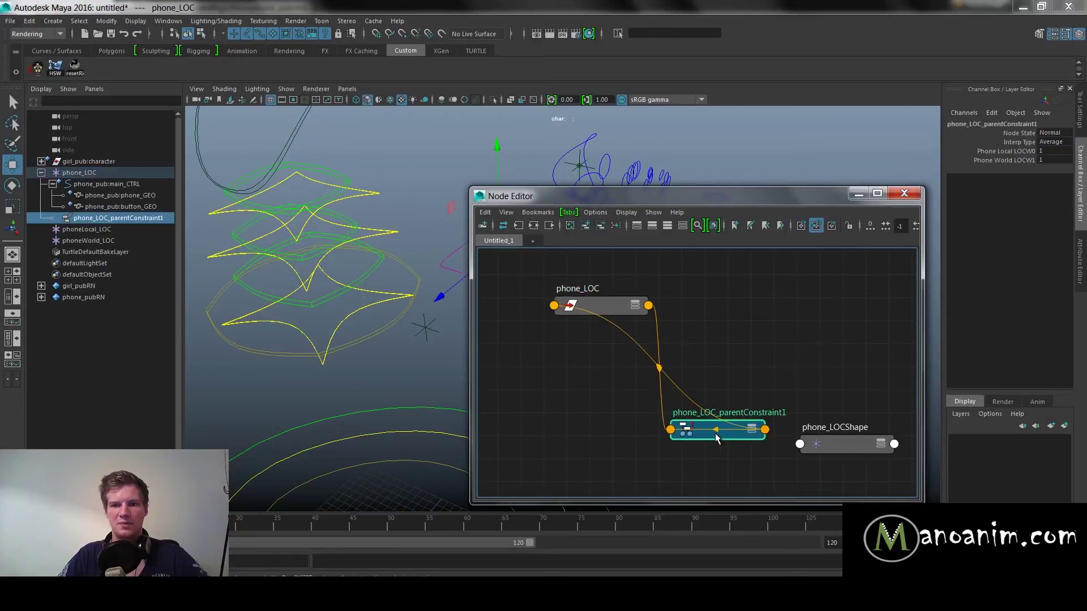
{"action": "left_click", "coordinate": [1038, 151]}
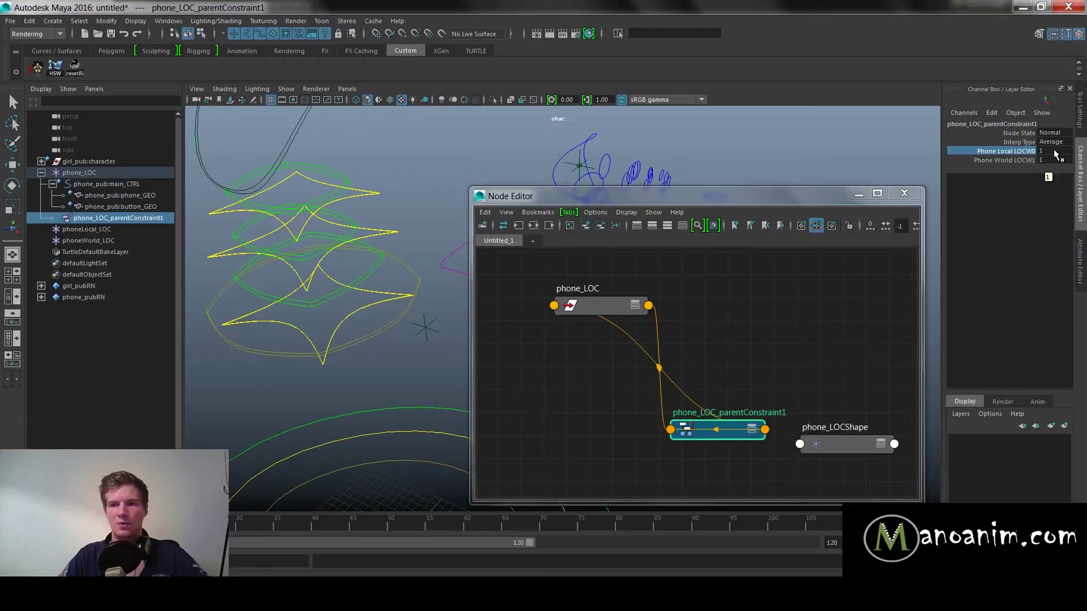
{"action": "left_click", "coordinate": [1048, 161]}
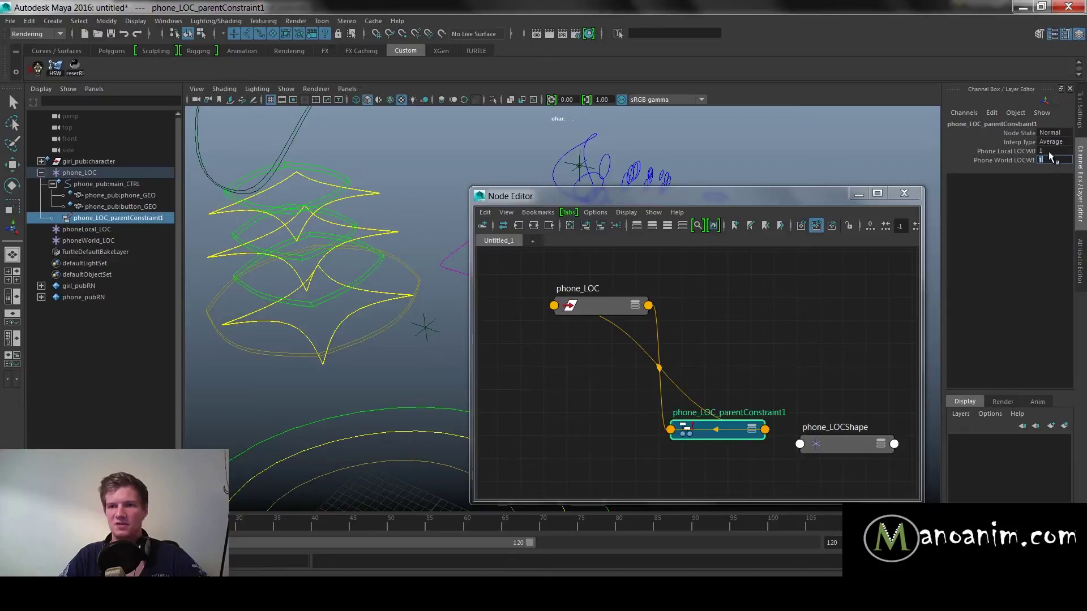
{"action": "left_click", "coordinate": [1030, 160]}
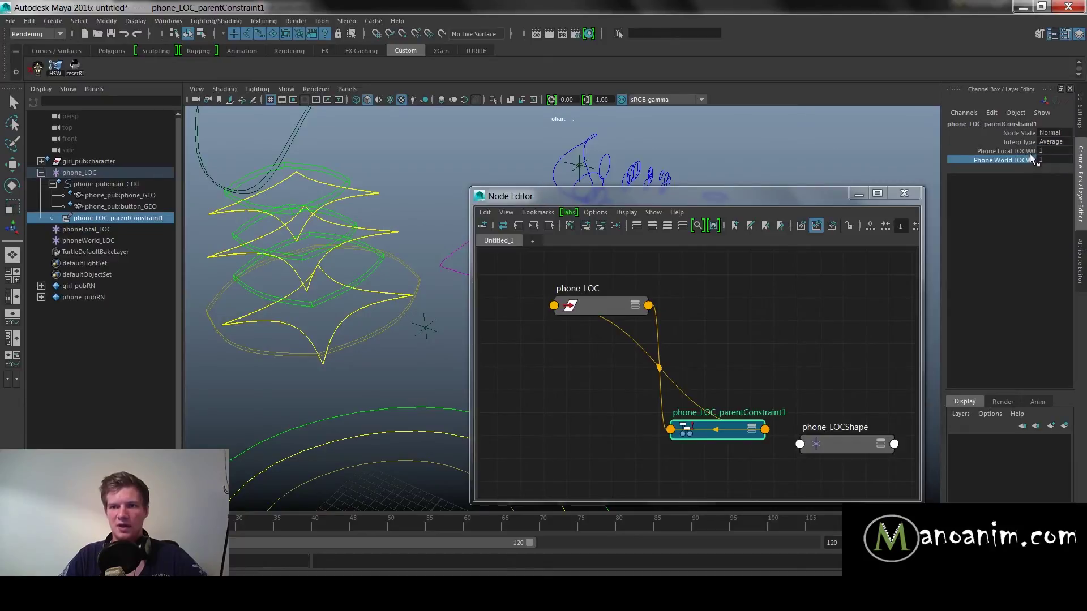
Add a reverse node to the empty area of the node graph beside phone_LOC.
{"action": "left_click", "coordinate": [715, 308]}
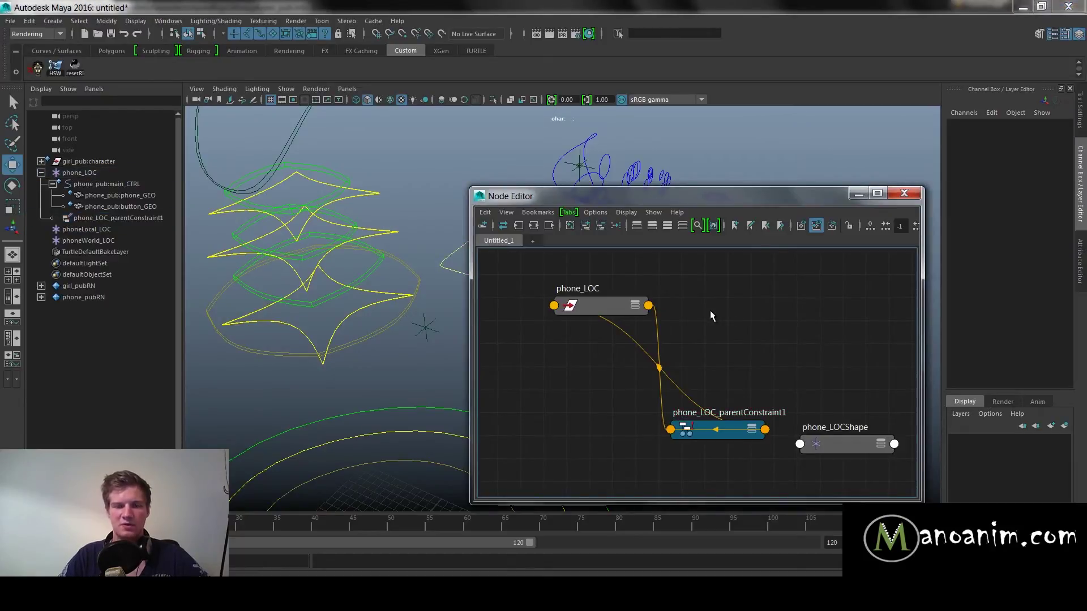
{"action": "left_click_drag", "start_coordinate": [711, 208], "coordinate": [687, 193]}
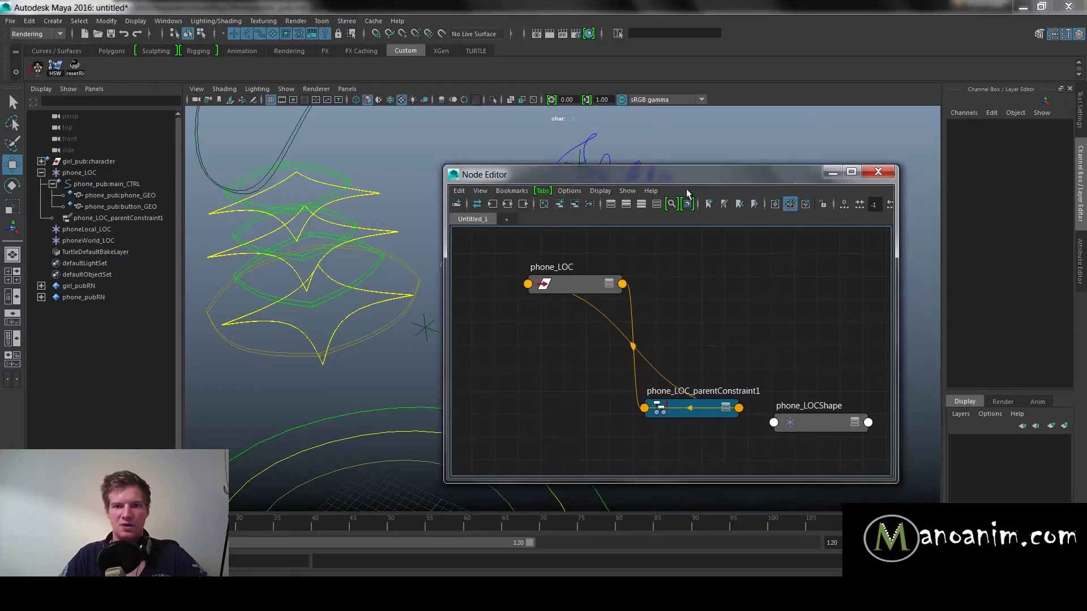
{"action": "key", "text": "Tab"}
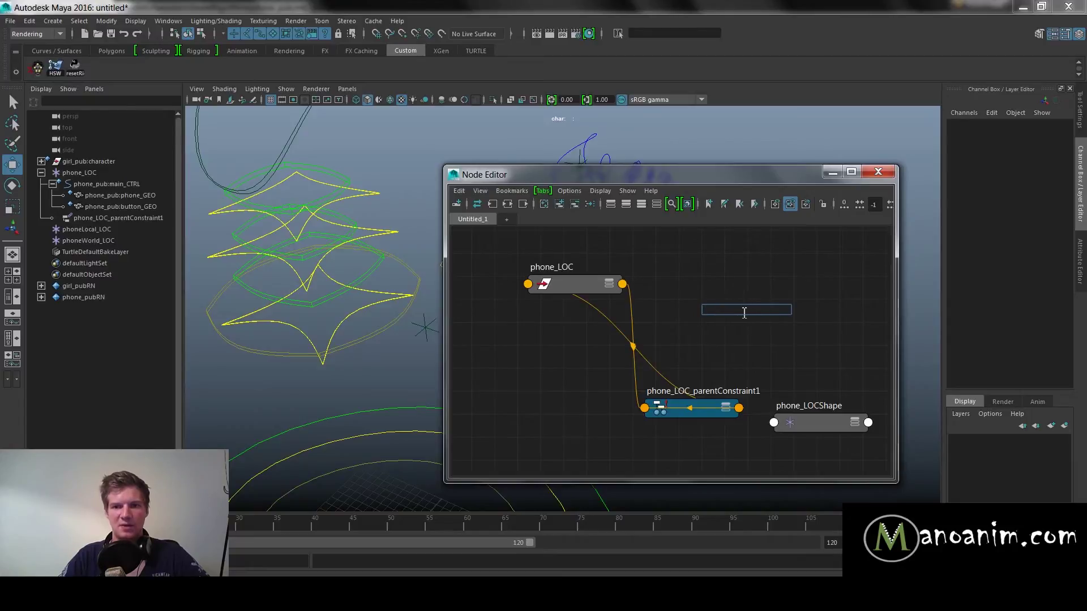
{"action": "type", "text": "re"}
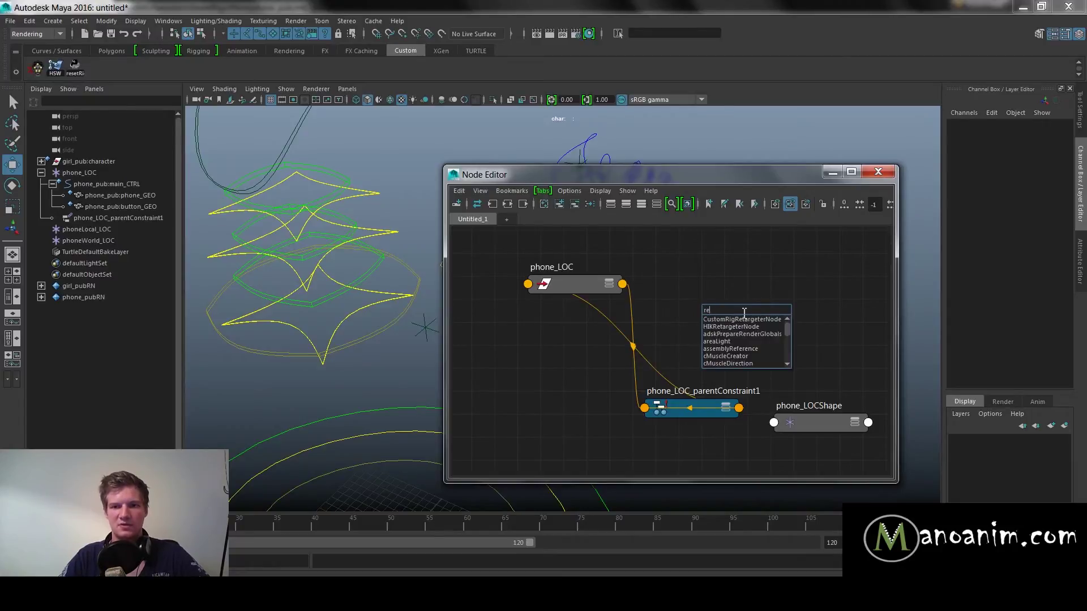
{"action": "type", "text": "verse"}
{"action": "key", "text": "Return"}
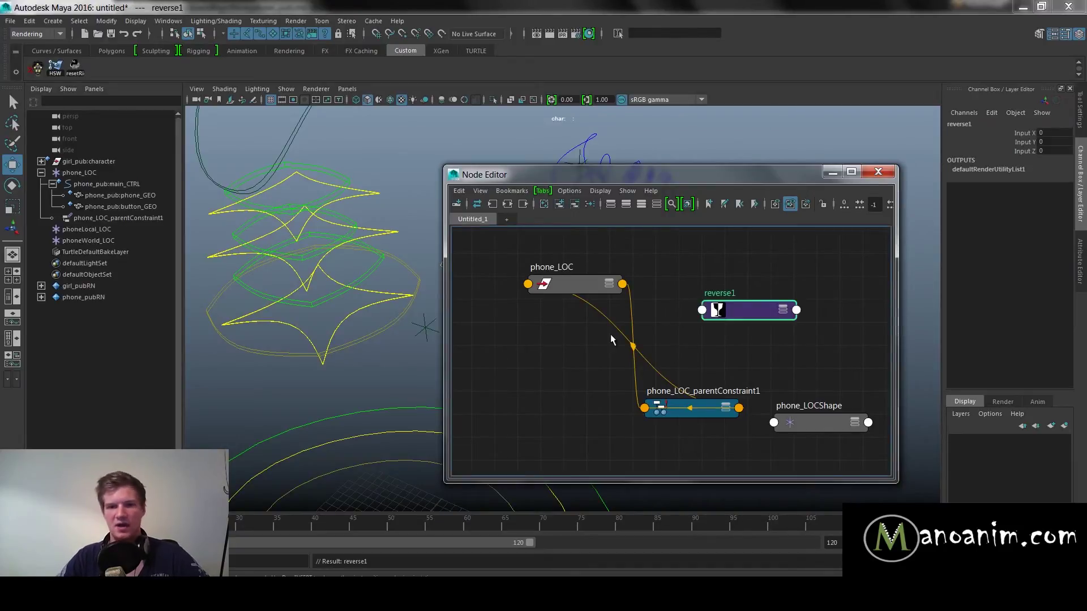
Connect phone_LOC's followHandWorld attribute to the reverse node's inputX in the Connection Editor.
{"action": "left_click", "coordinate": [719, 293]}
{"action": "left_click_drag", "start_coordinate": [718, 310], "coordinate": [702, 314]}
{"action": "left_click", "coordinate": [656, 294]}
{"action": "left_click_drag", "start_coordinate": [565, 290], "coordinate": [558, 282]}
{"action": "left_click", "coordinate": [707, 314]}
{"action": "left_click", "coordinate": [588, 280]}
{"action": "left_click", "coordinate": [1005, 224]}
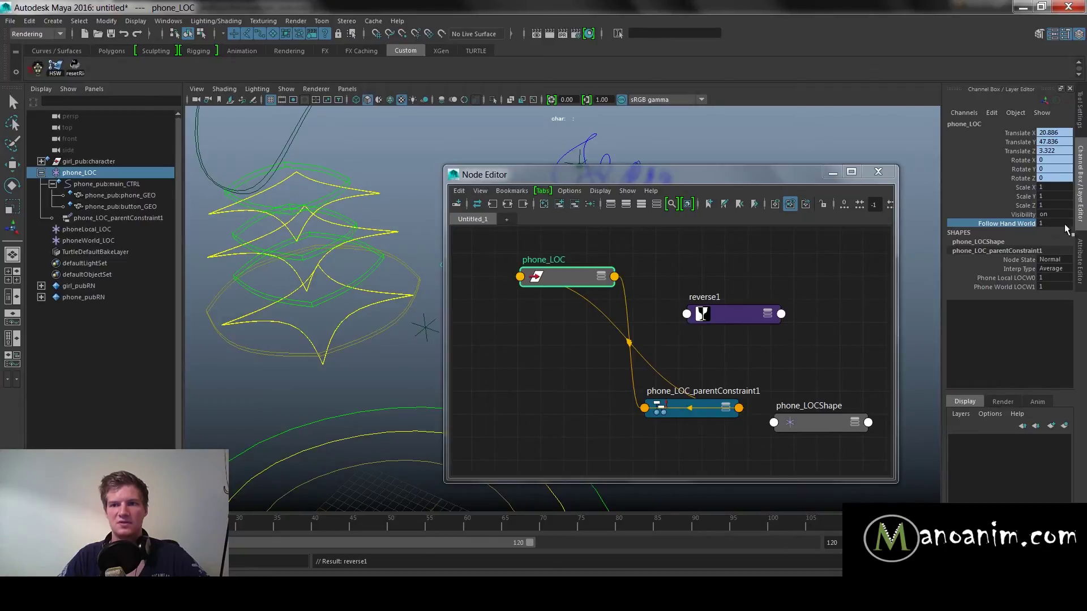
{"action": "middle_click_drag", "start_coordinate": [588, 279], "coordinate": [735, 314]}
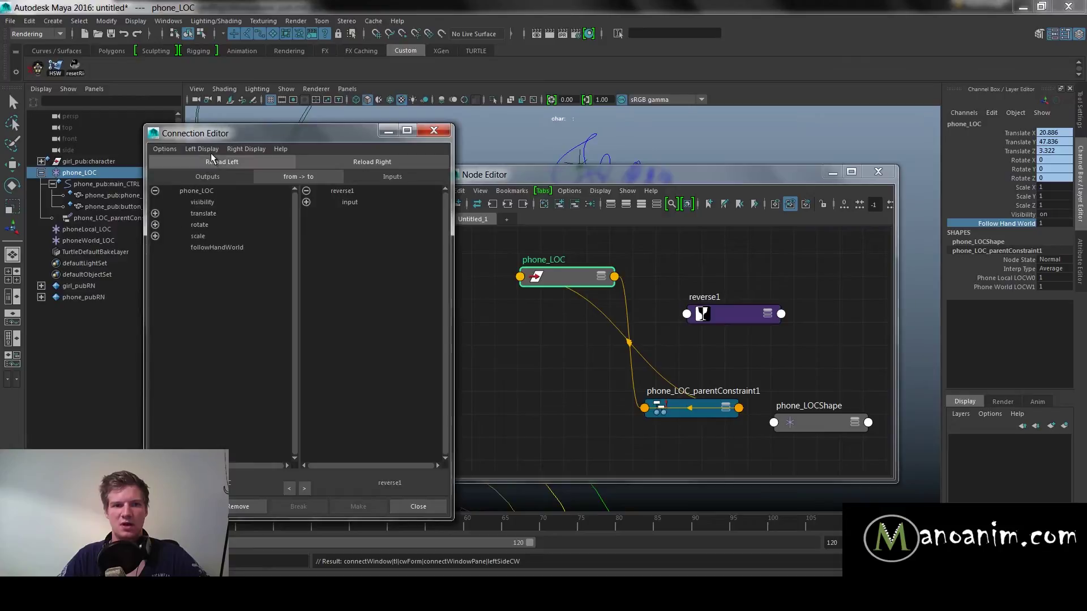
{"action": "left_click", "coordinate": [198, 247]}
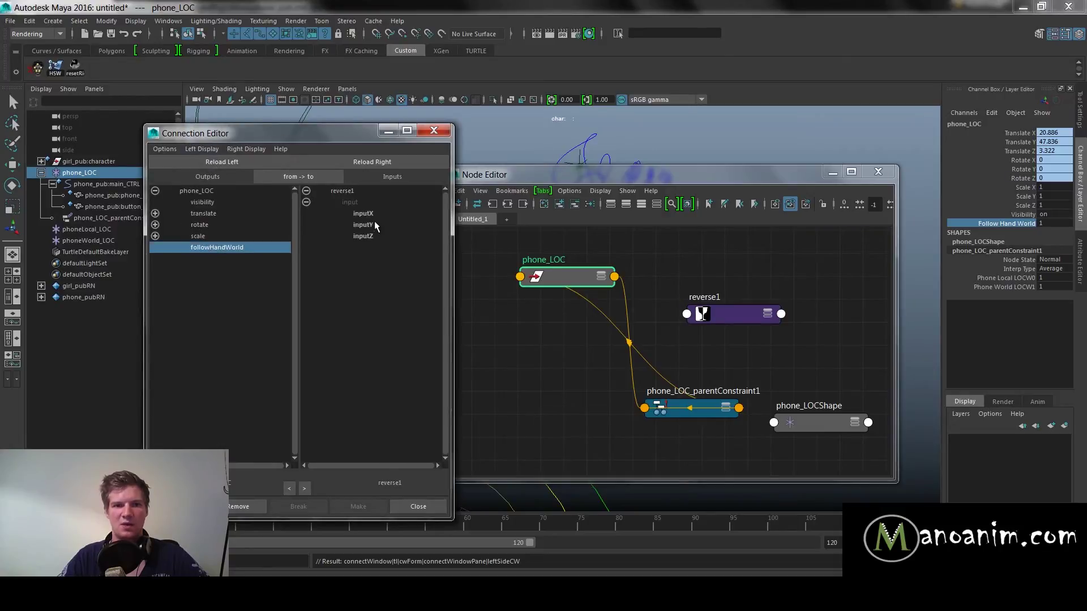
{"action": "left_click", "coordinate": [375, 214]}
Rearrange the graph so phone_LOC sits on top, the reverse node beside it, and the parent constraint below.
{"action": "left_click_drag", "start_coordinate": [728, 313], "coordinate": [732, 301]}
{"action": "left_click_drag", "start_coordinate": [562, 286], "coordinate": [528, 306]}
{"action": "left_click_drag", "start_coordinate": [726, 301], "coordinate": [739, 333]}
{"action": "left_click_drag", "start_coordinate": [532, 296], "coordinate": [630, 263]}
{"action": "left_click_drag", "start_coordinate": [680, 413], "coordinate": [638, 430]}
{"action": "left_click", "coordinate": [672, 345]}
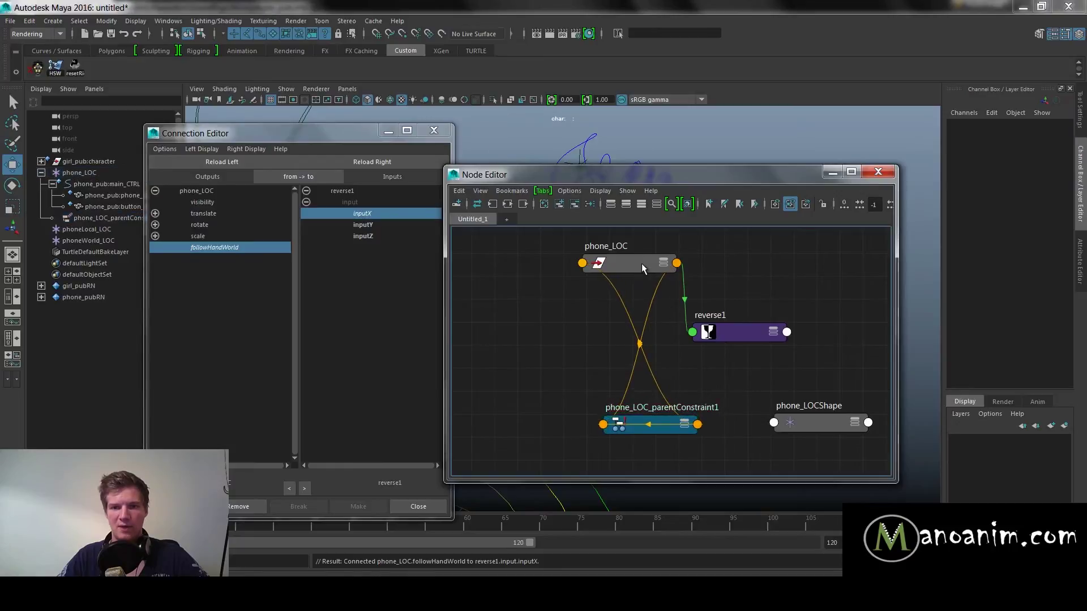
Connect the reverse node's Output X to the Phone Local LOCW0 weight of phone_LOC's parent constraint.
{"action": "left_click", "coordinate": [727, 335]}
{"action": "left_click", "coordinate": [787, 333]}
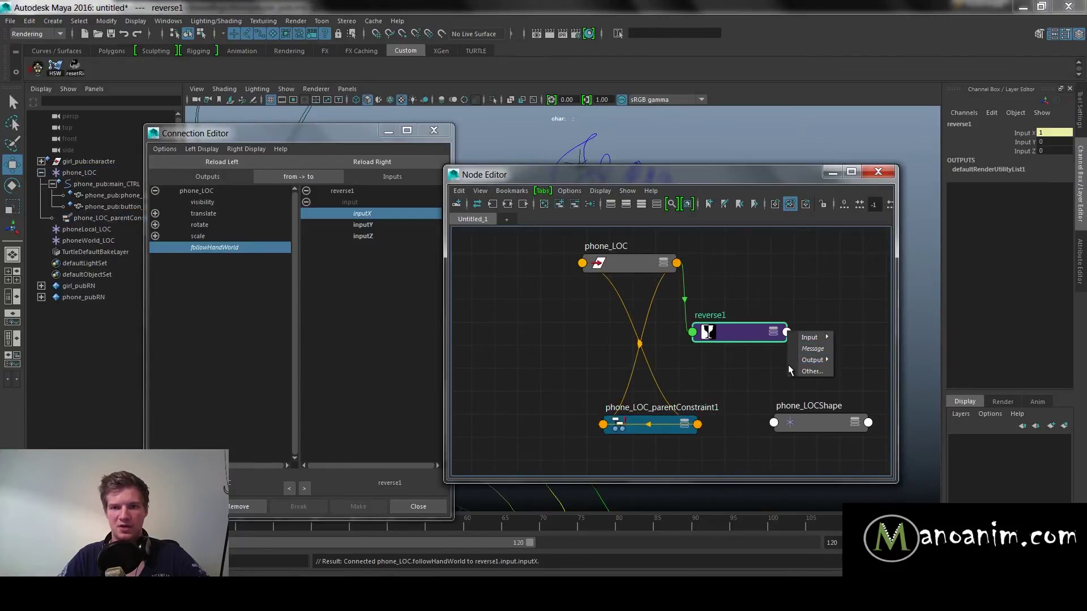
{"action": "mouse_move", "coordinate": [812, 360]}
{"action": "left_click", "coordinate": [856, 367]}
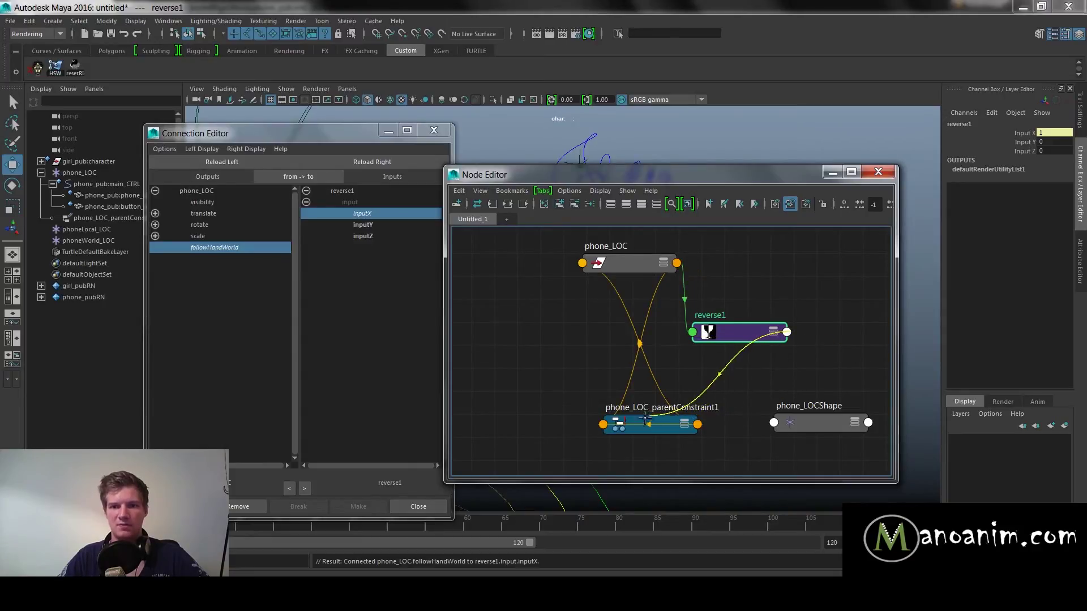
{"action": "left_click", "coordinate": [615, 424]}
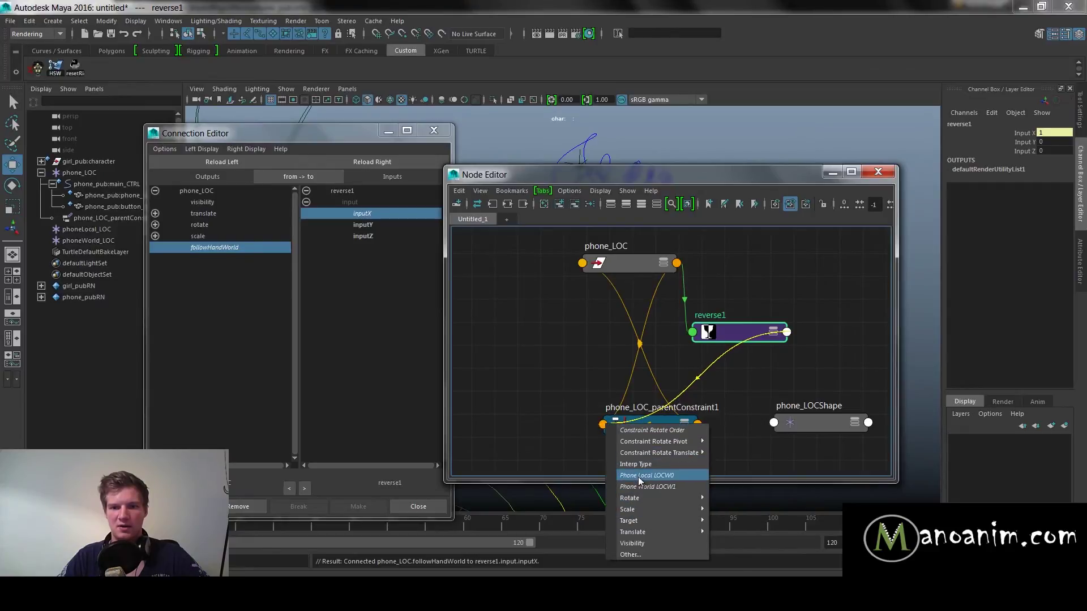
{"action": "left_click", "coordinate": [667, 479]}
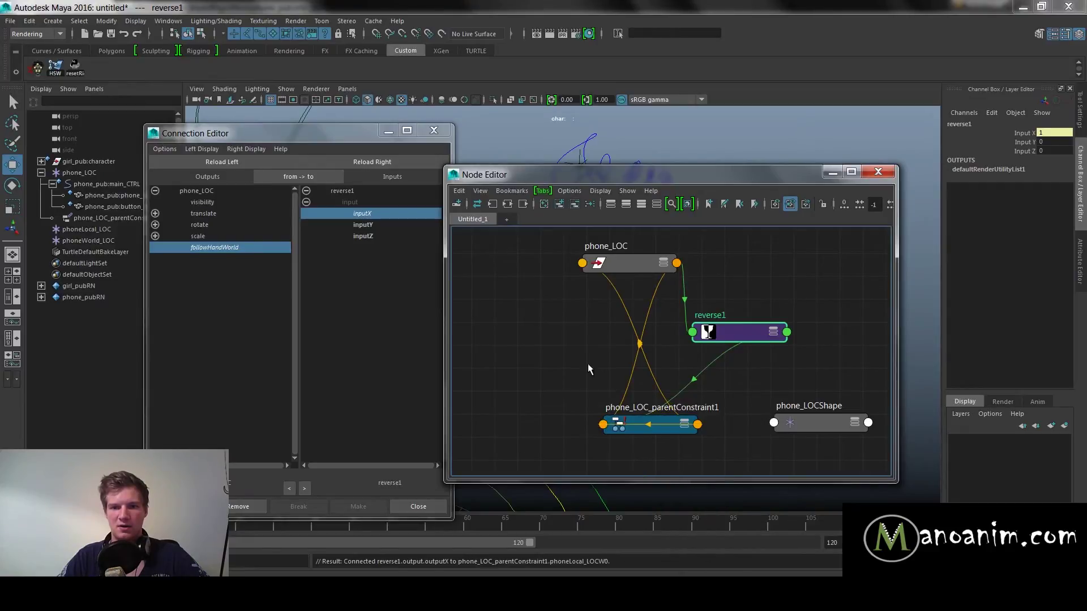
Space out the phone_LOC, reverse and parent constraint nodes so their connections read clearly, checking Follow Hand World.
{"action": "left_click_drag", "start_coordinate": [661, 429], "coordinate": [681, 433]}
{"action": "left_click_drag", "start_coordinate": [724, 334], "coordinate": [701, 332]}
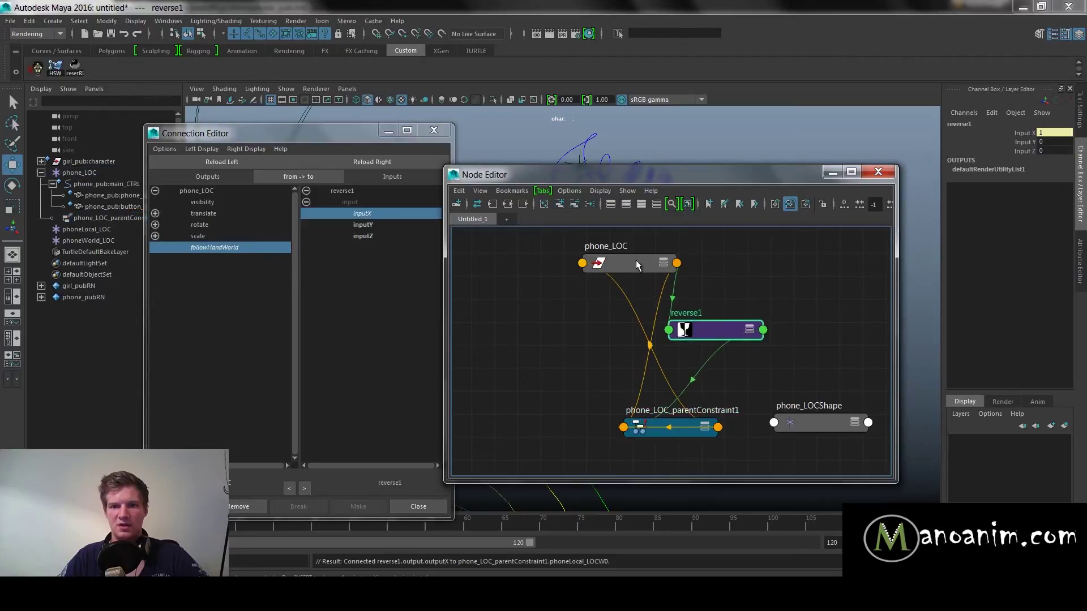
{"action": "left_click_drag", "start_coordinate": [641, 263], "coordinate": [573, 261]}
{"action": "left_click", "coordinate": [1037, 224]}
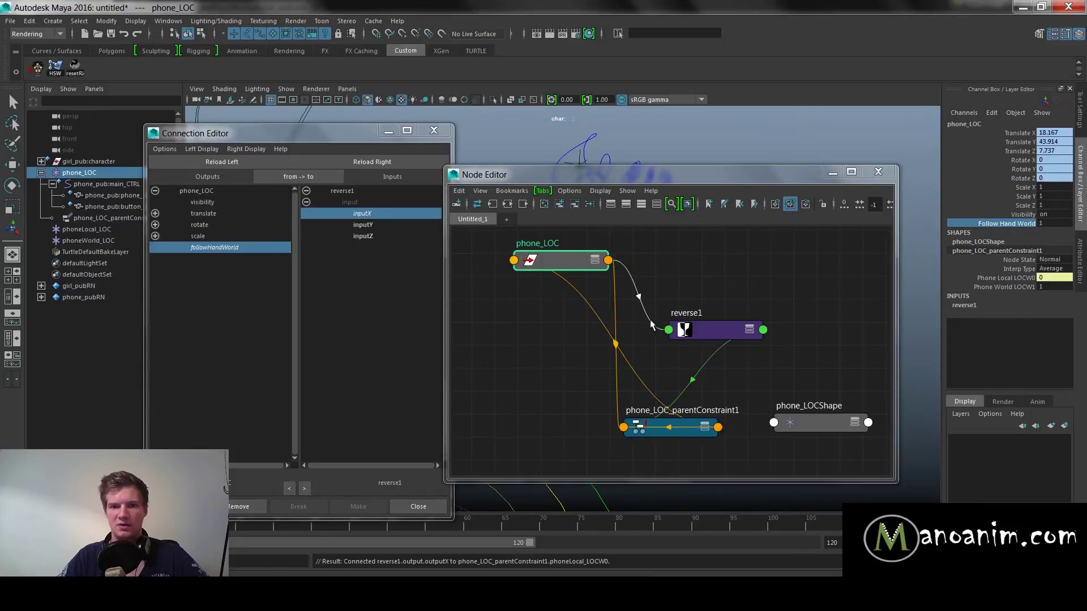
{"action": "left_click_drag", "start_coordinate": [723, 329], "coordinate": [730, 308]}
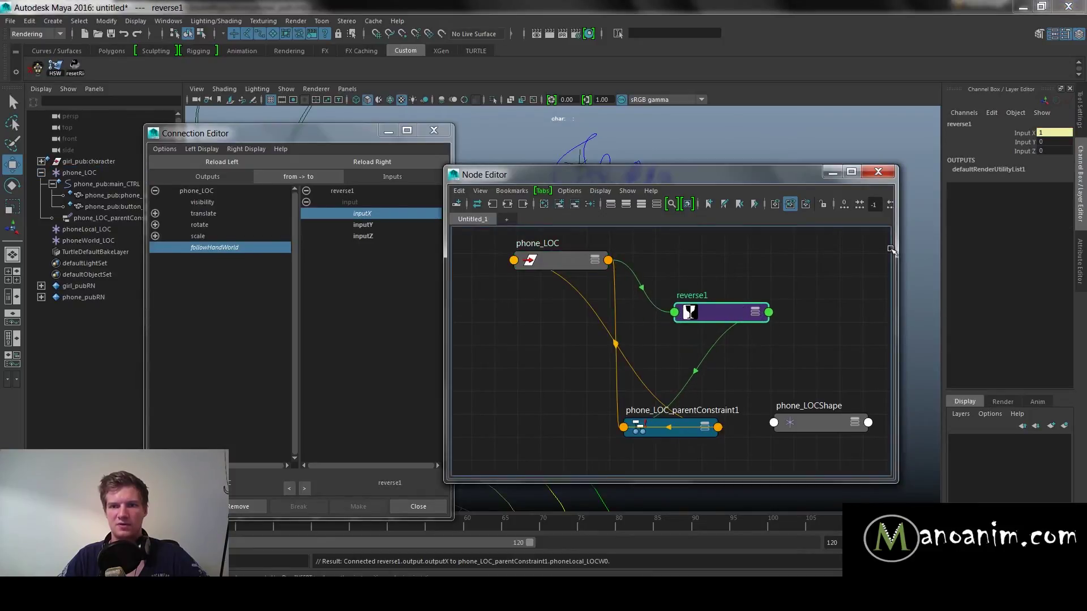
Examine the reverse node's Input X and the weights on phone_LOC's parent constraint.
{"action": "left_click", "coordinate": [1027, 133]}
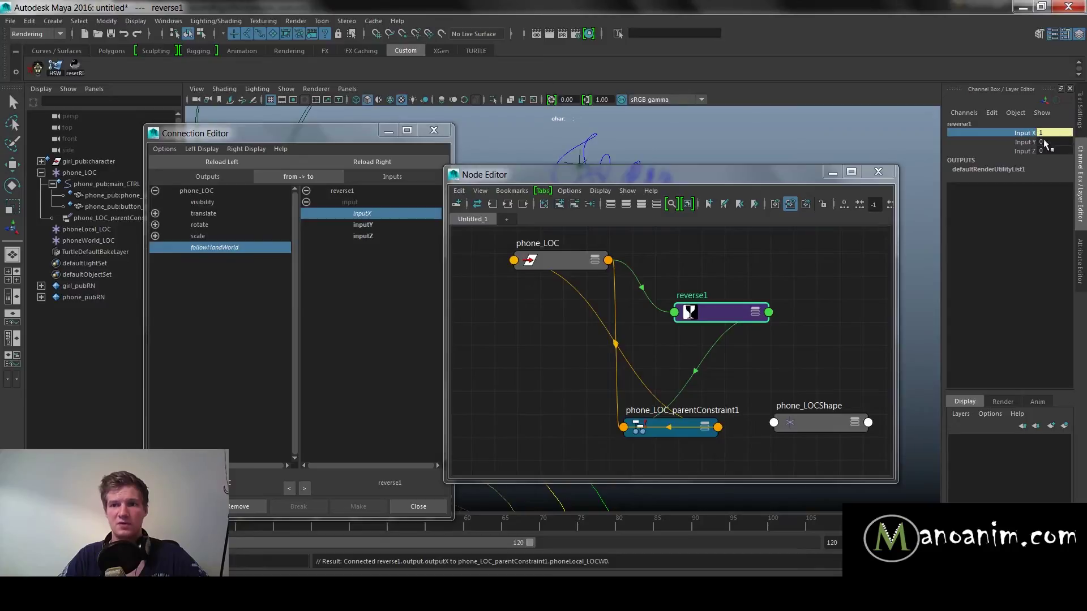
{"action": "left_click_drag", "start_coordinate": [715, 307], "coordinate": [721, 306]}
{"action": "left_click", "coordinate": [661, 433]}
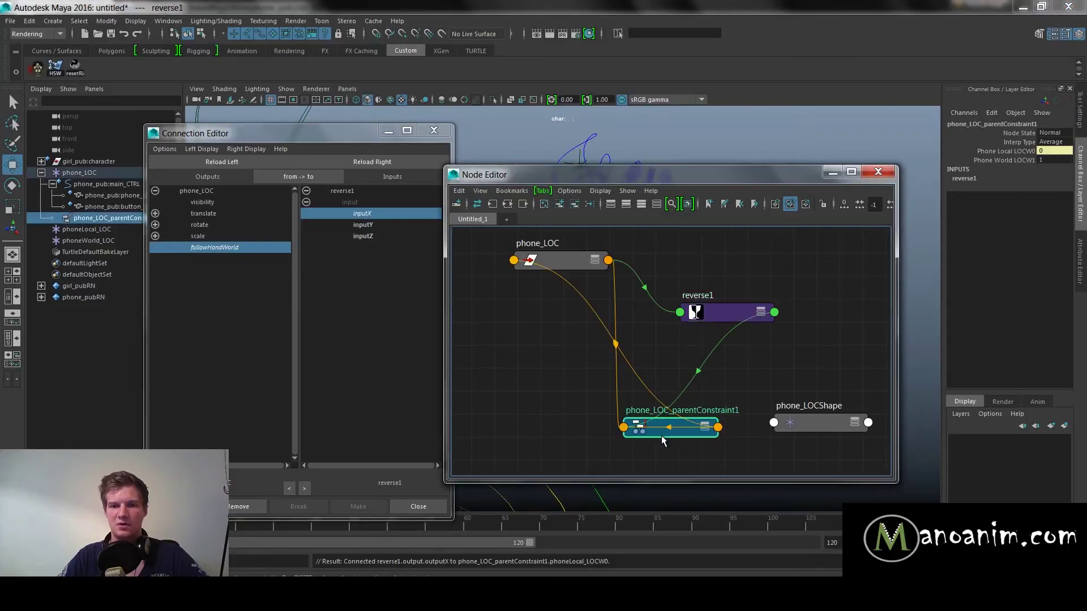
{"action": "left_click", "coordinate": [709, 290]}
{"action": "left_click_drag", "start_coordinate": [576, 266], "coordinate": [565, 269]}
{"action": "left_click", "coordinate": [725, 354]}
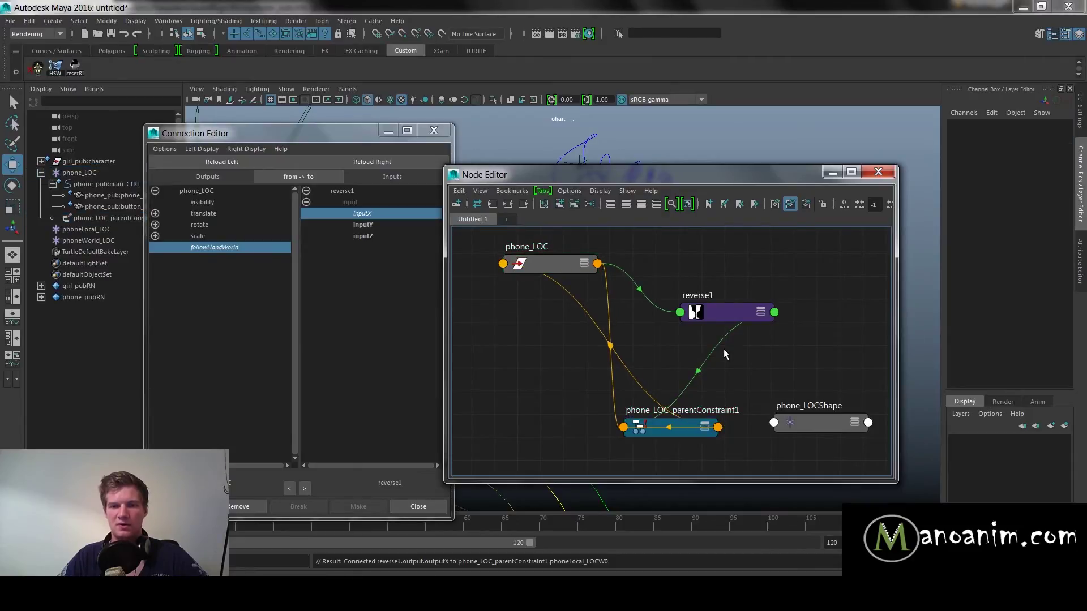
Load the parent constraint as the Connection Editor's target and connect phone_LOC's followHandWorld to phoneWorld_LOCW1.
{"action": "left_click", "coordinate": [570, 267]}
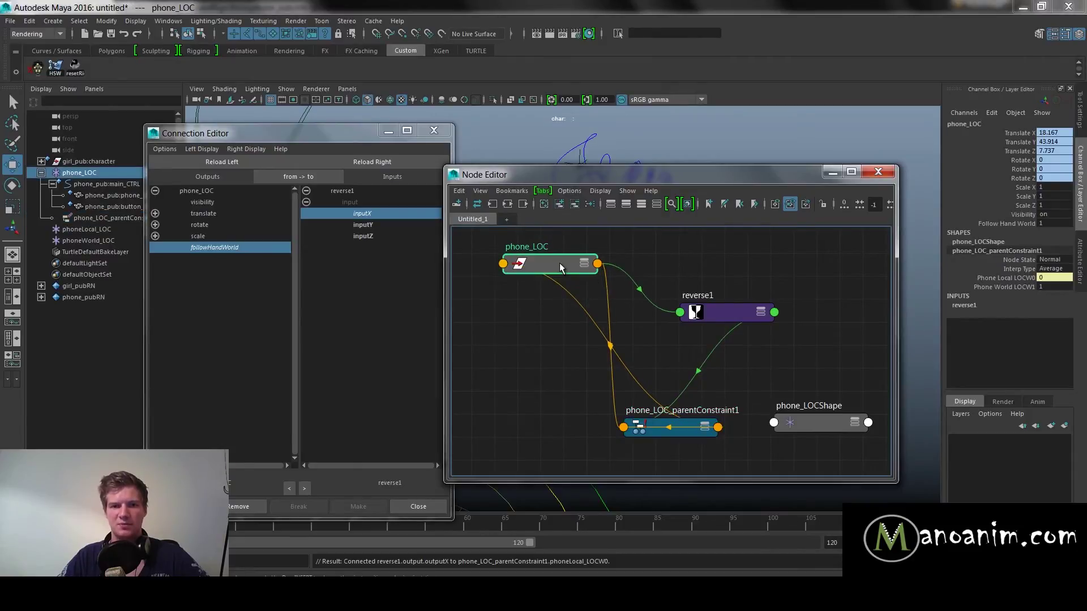
{"action": "left_click_drag", "start_coordinate": [566, 264], "coordinate": [568, 267]}
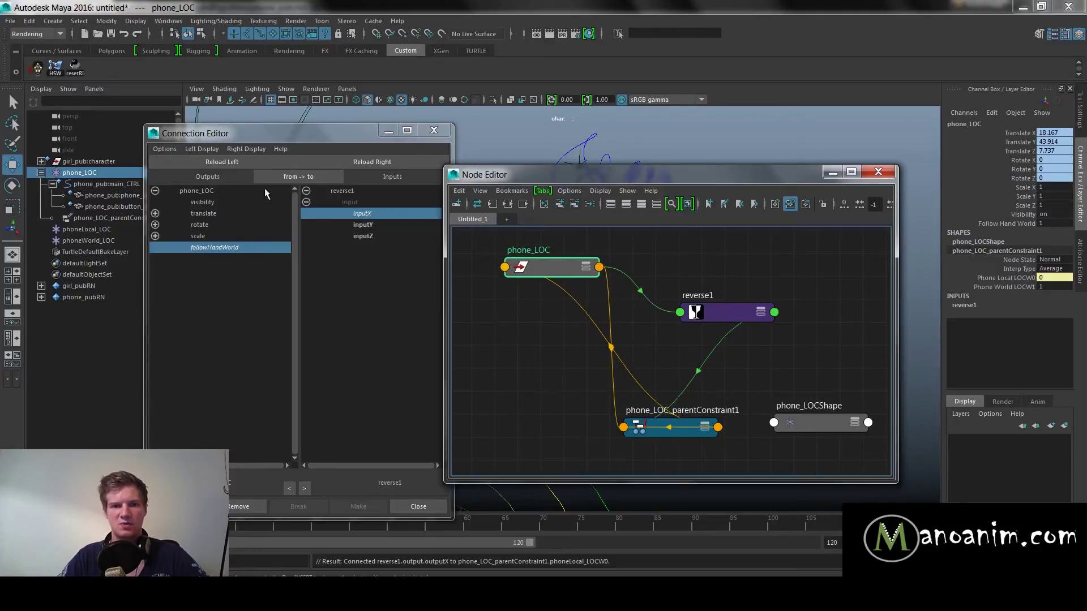
{"action": "left_click", "coordinate": [217, 164]}
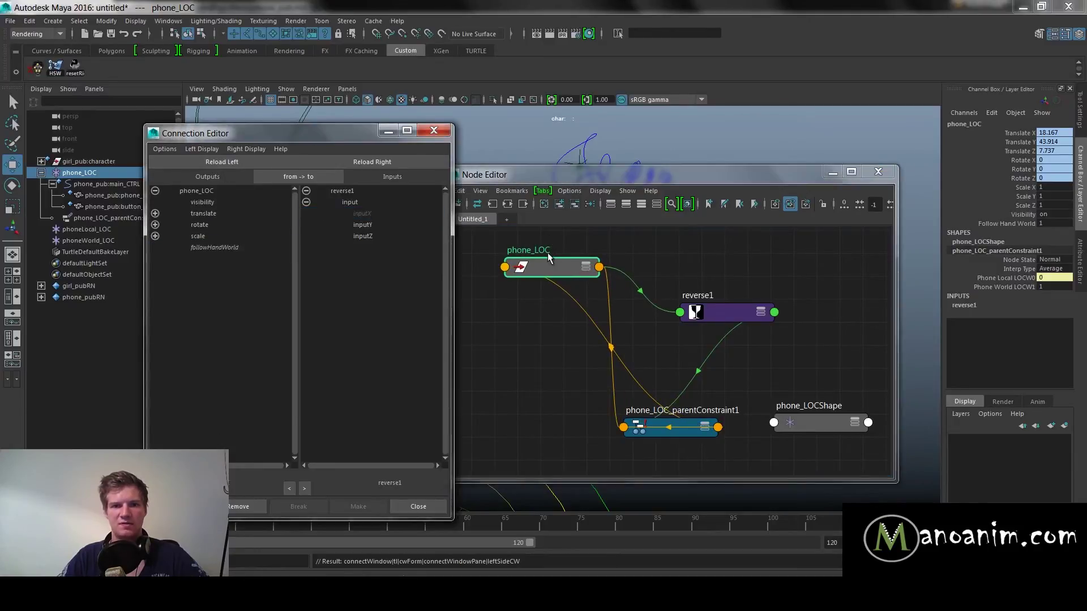
{"action": "left_click", "coordinate": [227, 248]}
{"action": "left_click", "coordinate": [362, 213]}
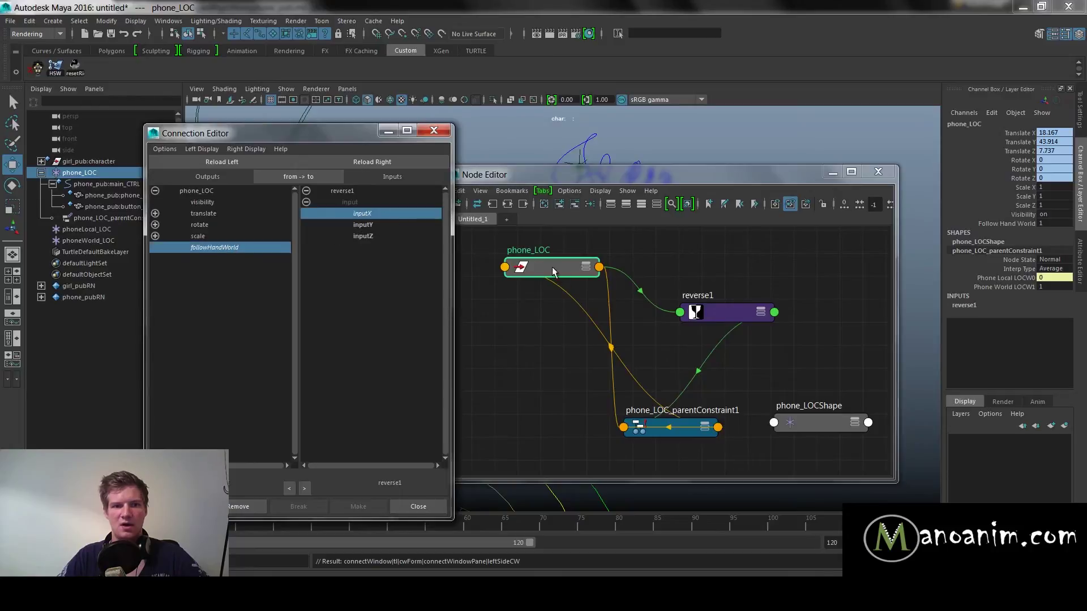
{"action": "left_click", "coordinate": [664, 433]}
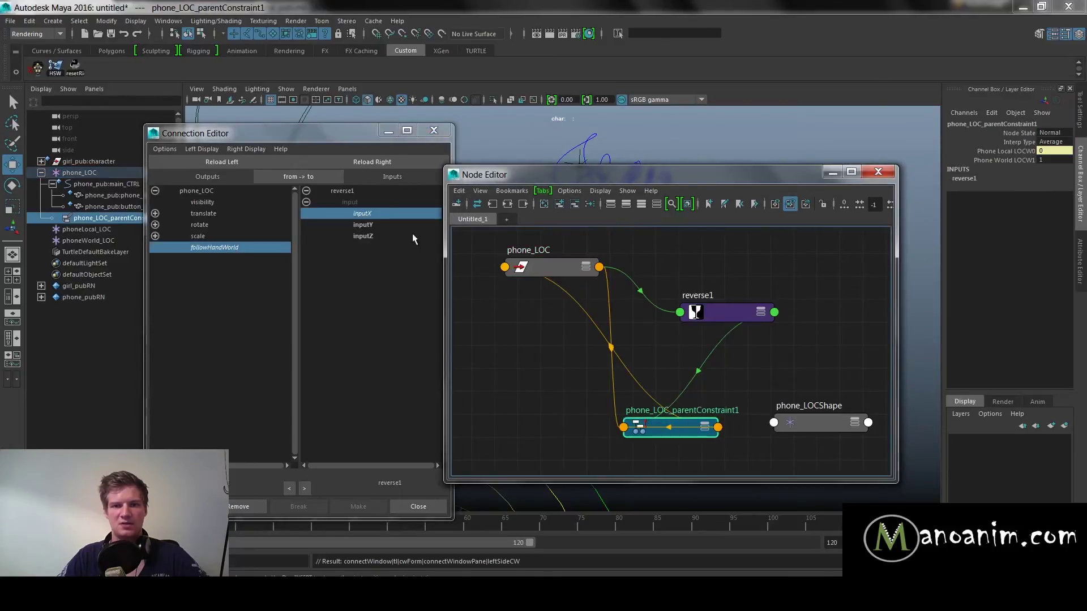
{"action": "left_click", "coordinate": [390, 162]}
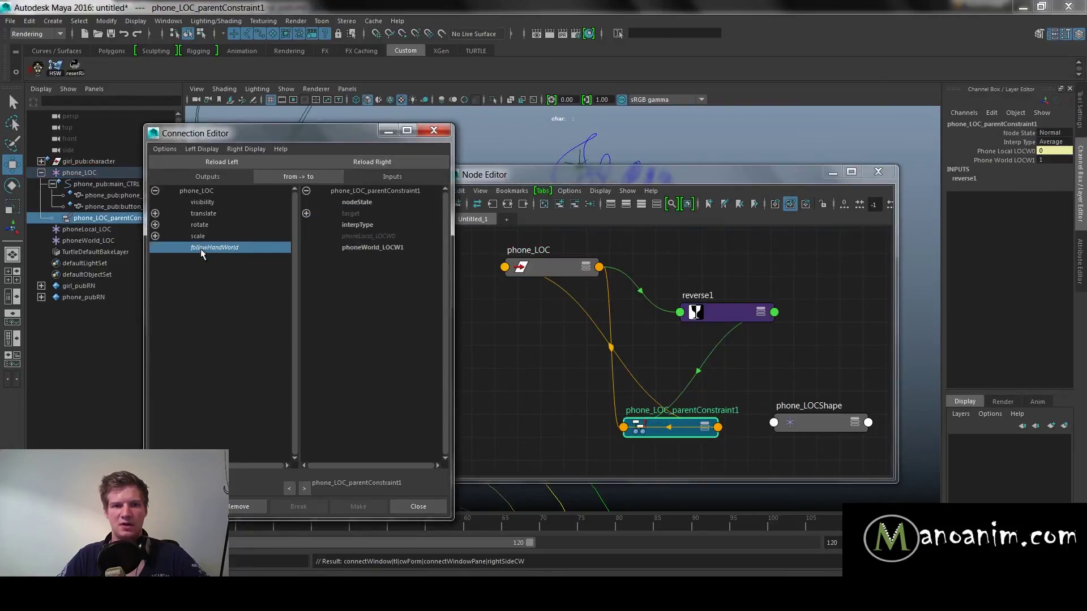
{"action": "left_click", "coordinate": [560, 265]}
{"action": "left_click", "coordinate": [665, 433]}
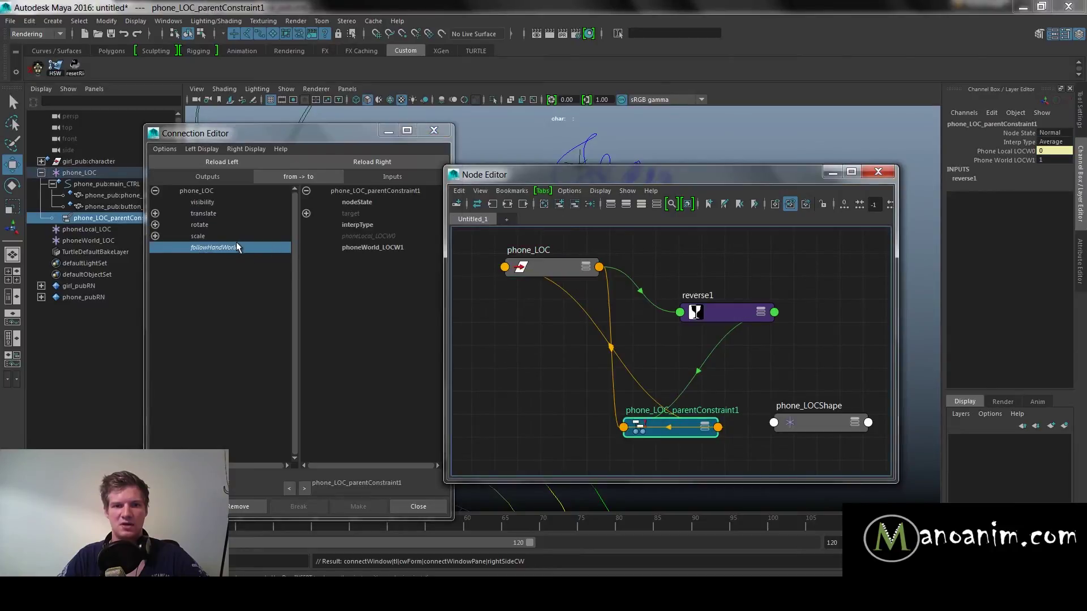
{"action": "left_click", "coordinate": [260, 248]}
{"action": "left_click", "coordinate": [372, 248]}
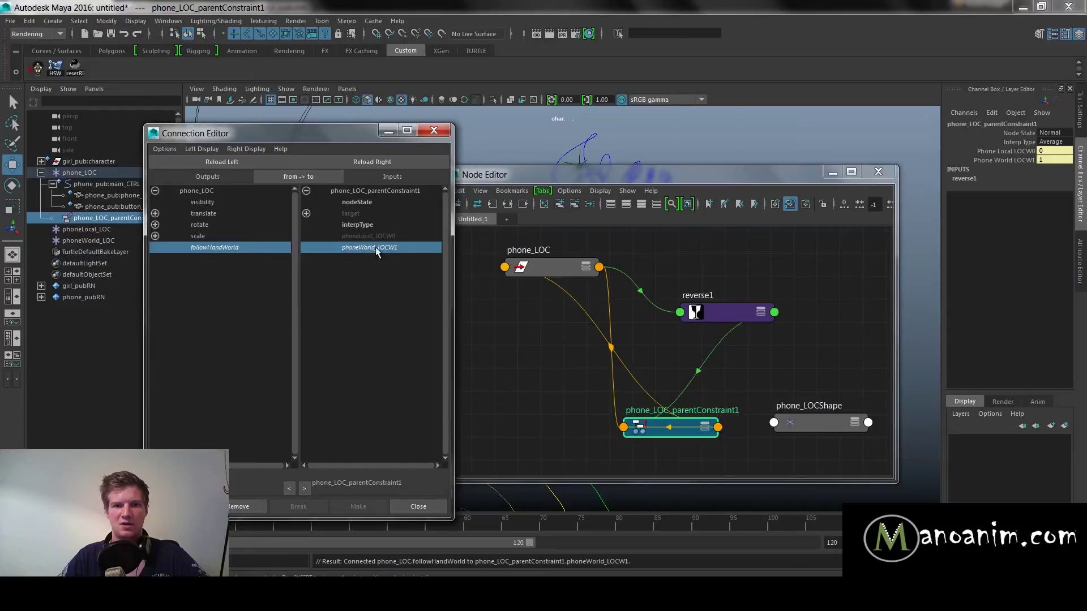
Minimize the Connection Editor and expand phone_LOC's node attributes to inspect its connections to the reverse and parent constraint nodes.
{"action": "left_click", "coordinate": [586, 267]}
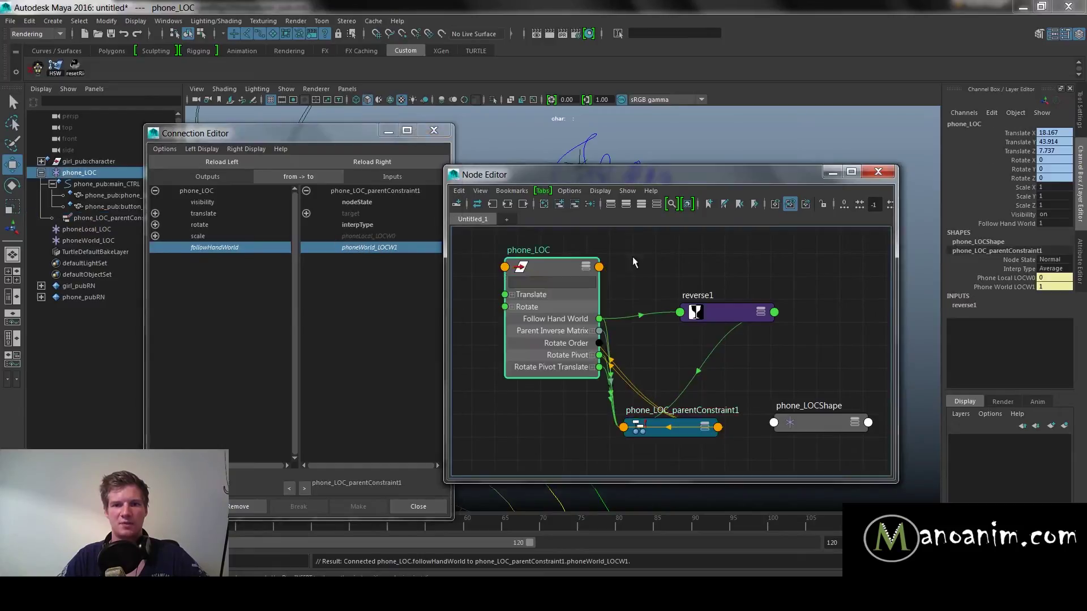
{"action": "left_click", "coordinate": [584, 267]}
{"action": "left_click", "coordinate": [388, 131]}
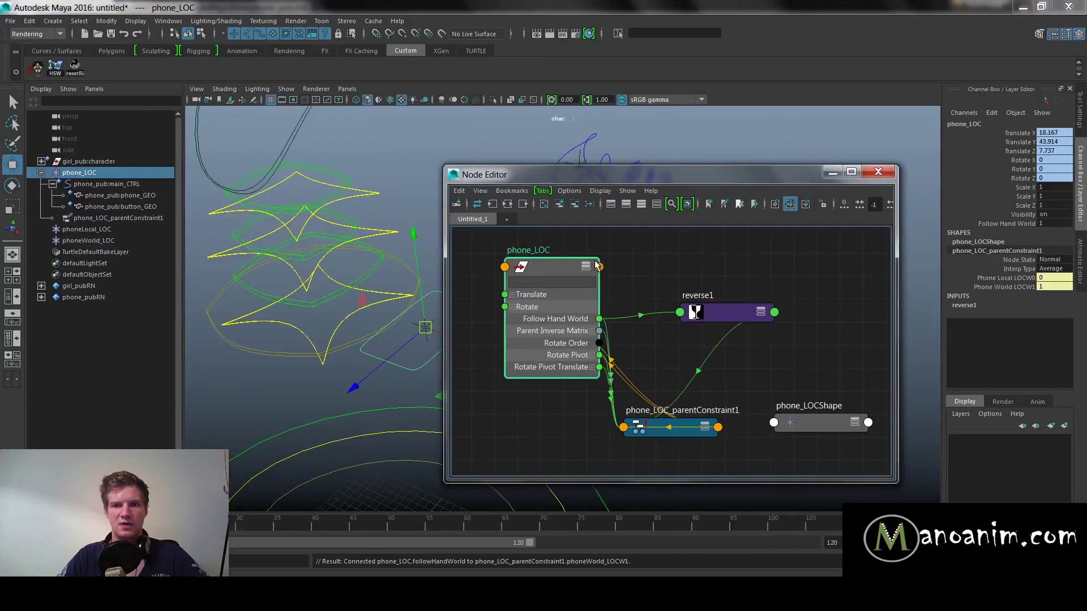
{"action": "left_click_drag", "start_coordinate": [564, 267], "coordinate": [505, 261]}
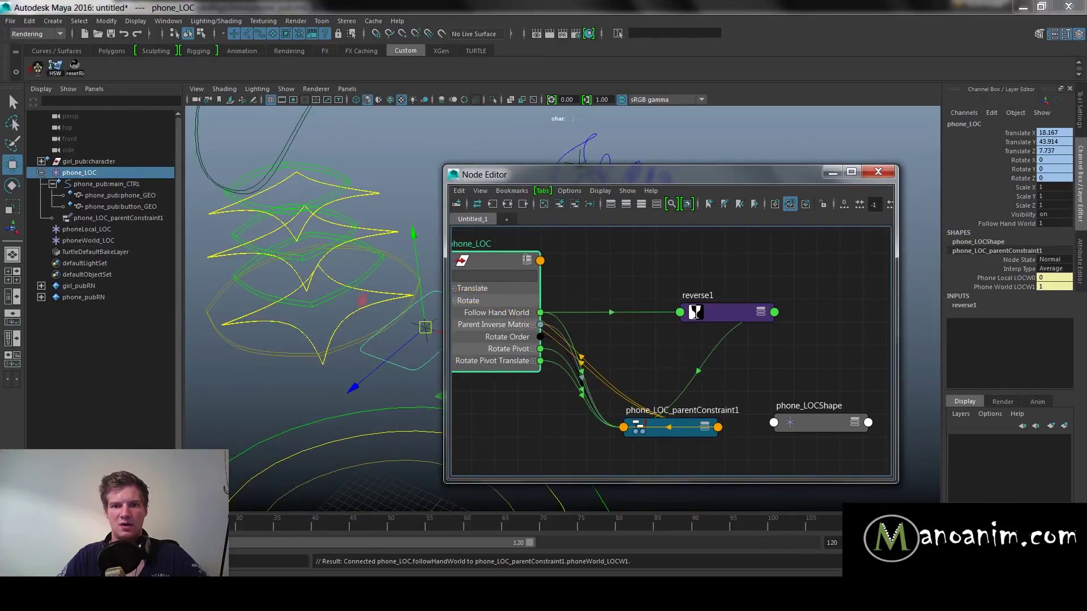
{"action": "left_click", "coordinate": [527, 260]}
{"action": "left_click", "coordinate": [527, 260]}
{"action": "middle_click_drag", "start_coordinate": [618, 272], "coordinate": [691, 265], "text": "alt"}
{"action": "left_click", "coordinate": [650, 326]}
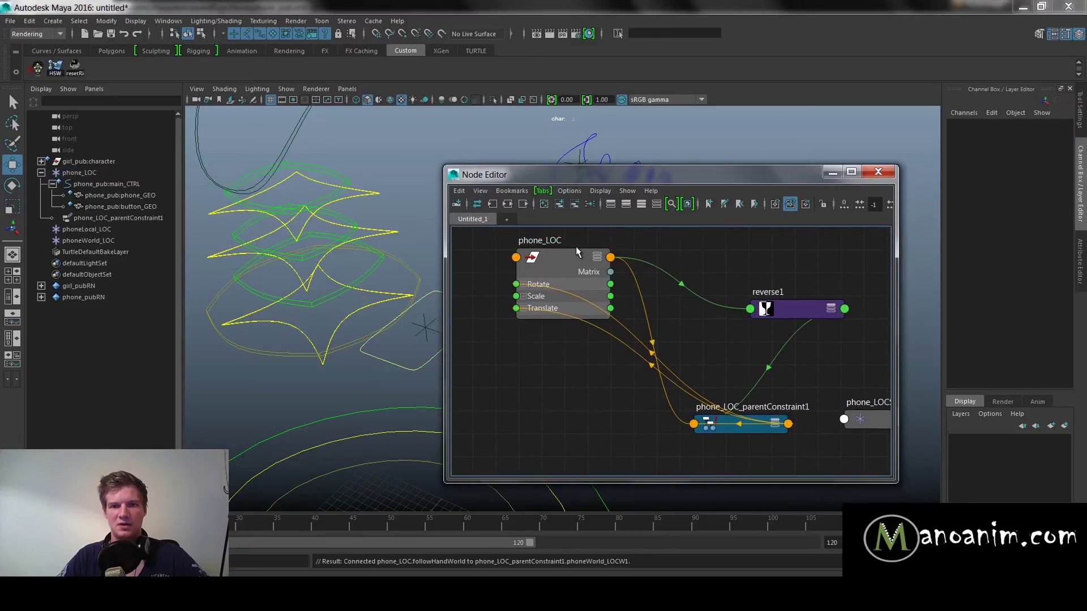
{"action": "left_click_drag", "start_coordinate": [577, 251], "coordinate": [562, 261]}
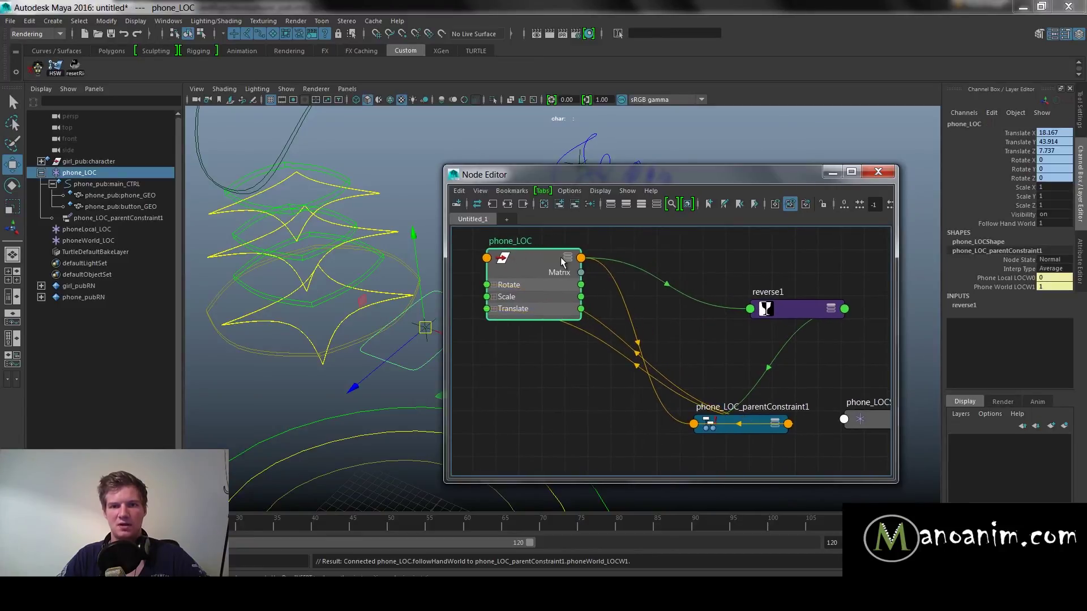
Trace the switch from Follow Hand World through the reverse node to the parent constraint's Phone Local weight.
{"action": "left_click", "coordinate": [1016, 224]}
{"action": "left_click_drag", "start_coordinate": [801, 317], "coordinate": [799, 303]}
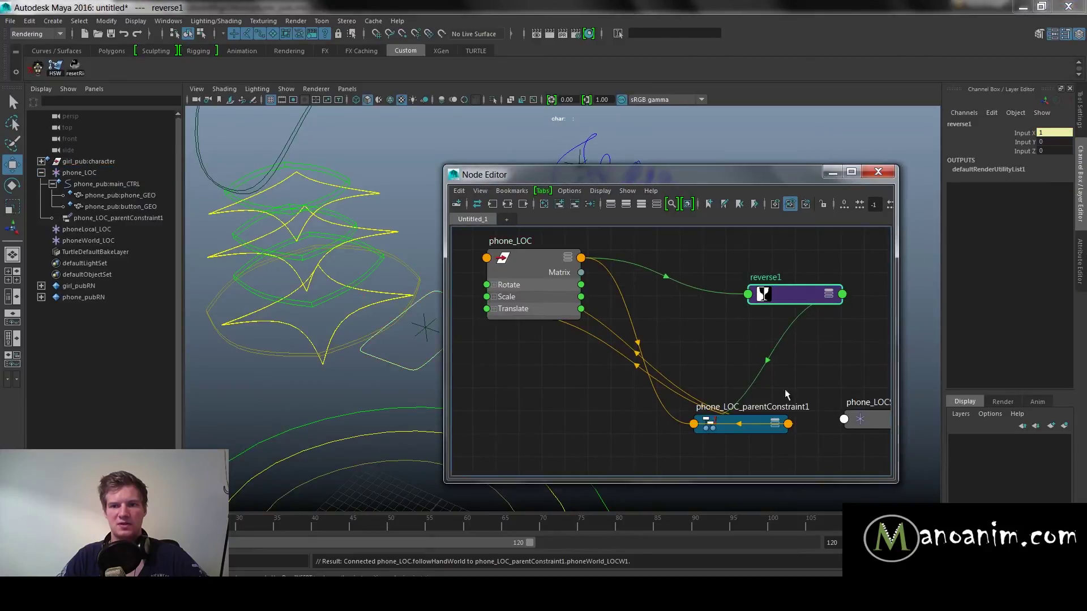
{"action": "left_click", "coordinate": [772, 419]}
{"action": "left_click", "coordinate": [1010, 152]}
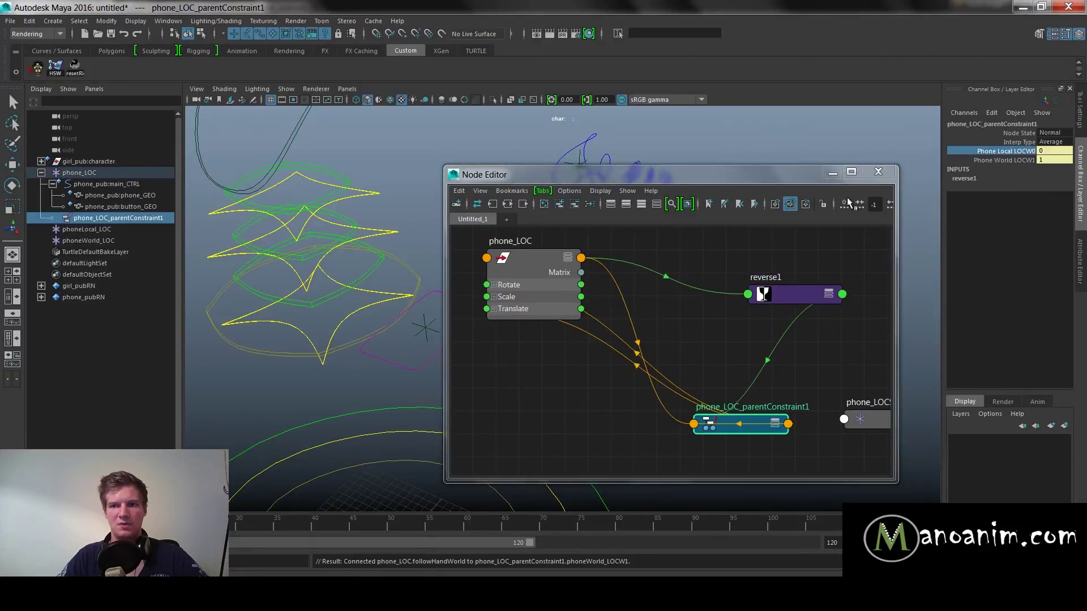
{"action": "left_click", "coordinate": [543, 260]}
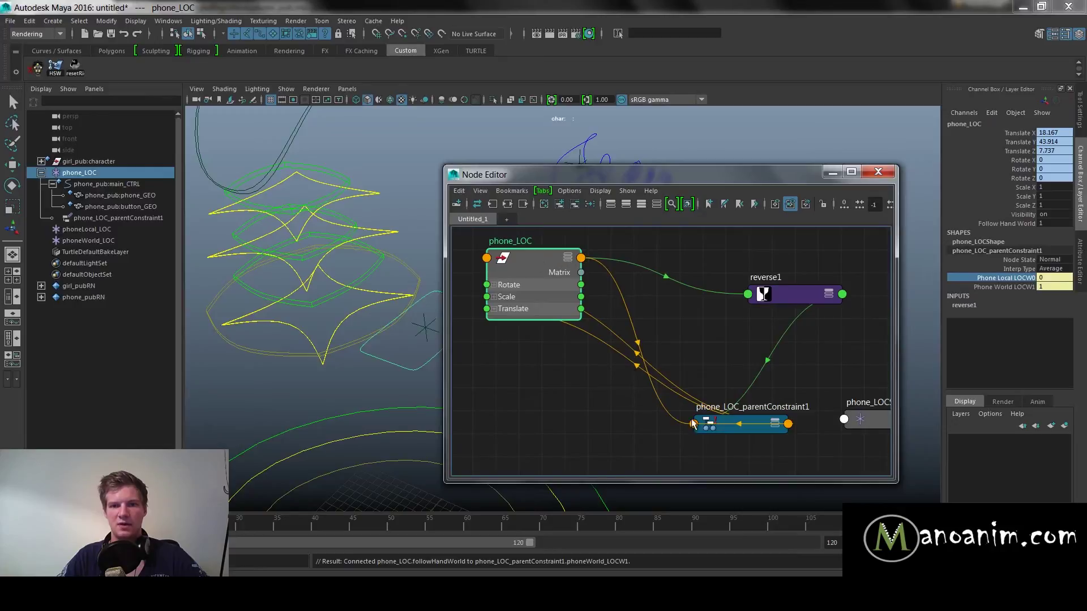
Minimize the Node Editor and set phone_LOC's shape Local Scale X, Y and Z to 3.92.
{"action": "left_click", "coordinate": [743, 429]}
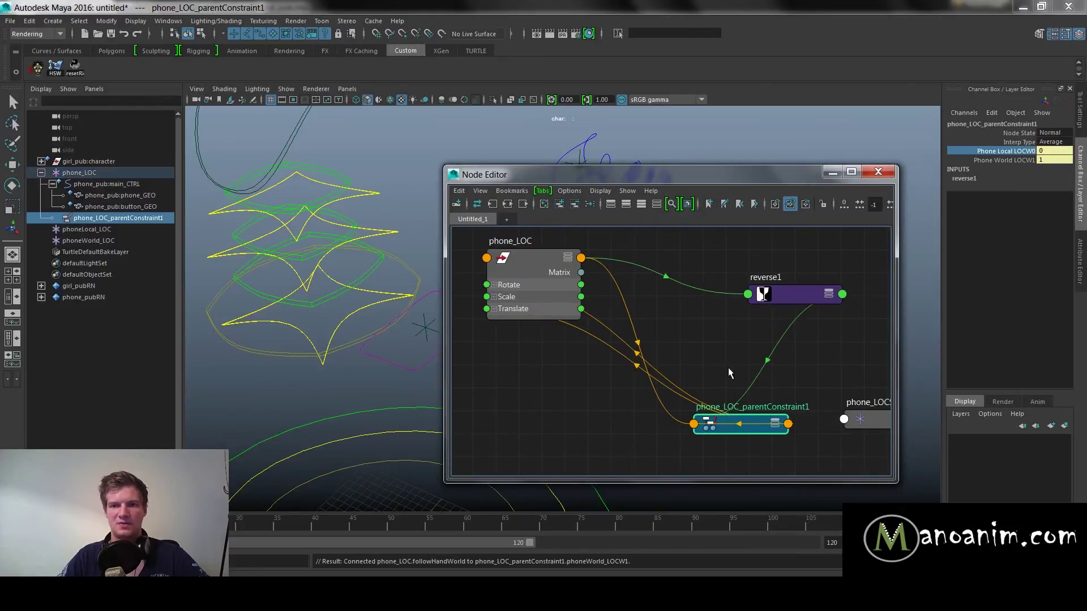
{"action": "left_click", "coordinate": [832, 174]}
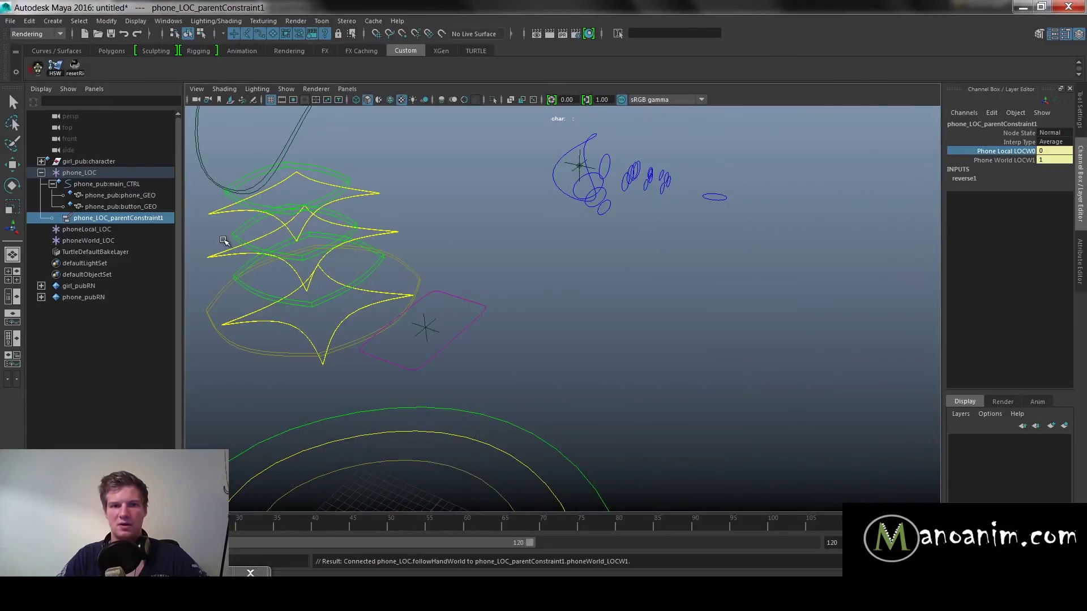
{"action": "left_click", "coordinate": [85, 172]}
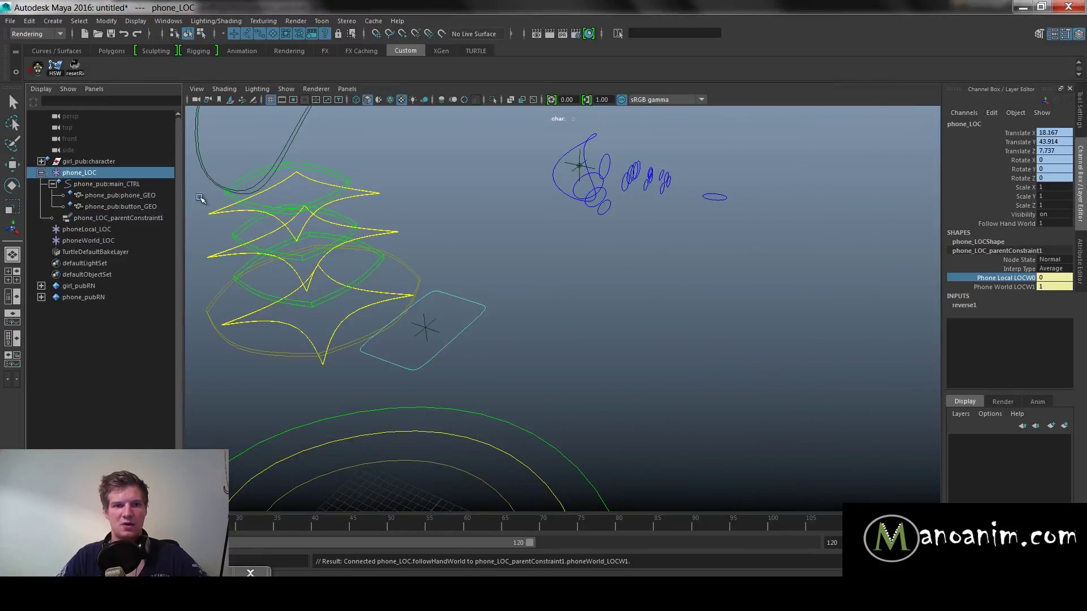
{"action": "right_click_drag", "start_coordinate": [325, 237], "coordinate": [639, 244], "text": "alt"}
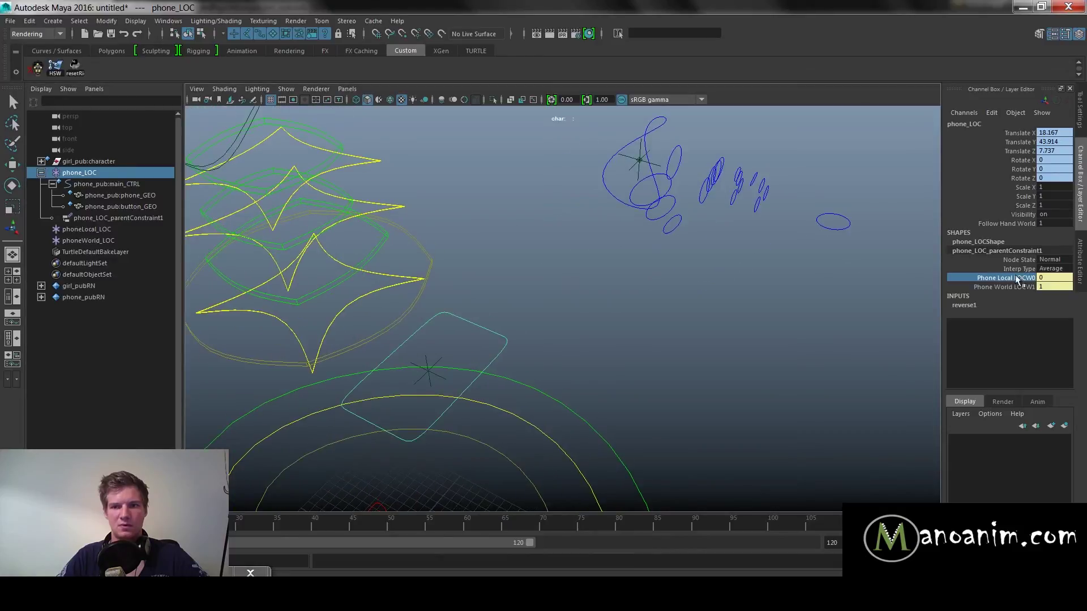
{"action": "left_click", "coordinate": [1014, 242]}
{"action": "key", "text": "w"}
{"action": "left_click_drag", "start_coordinate": [1021, 286], "coordinate": [1024, 291]}
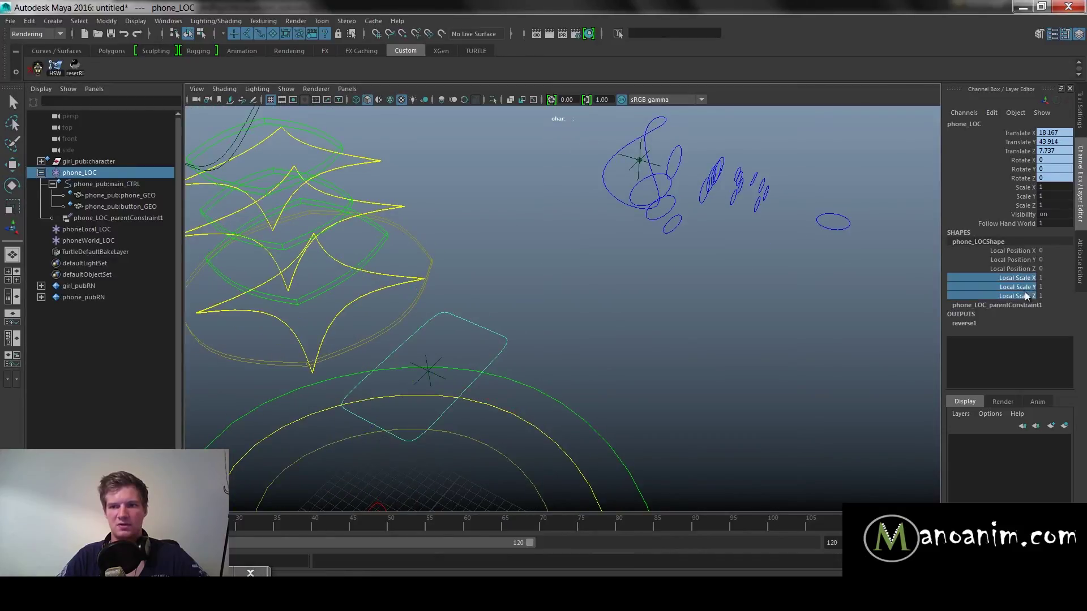
{"action": "middle_click_drag", "start_coordinate": [594, 304], "coordinate": [659, 281]}
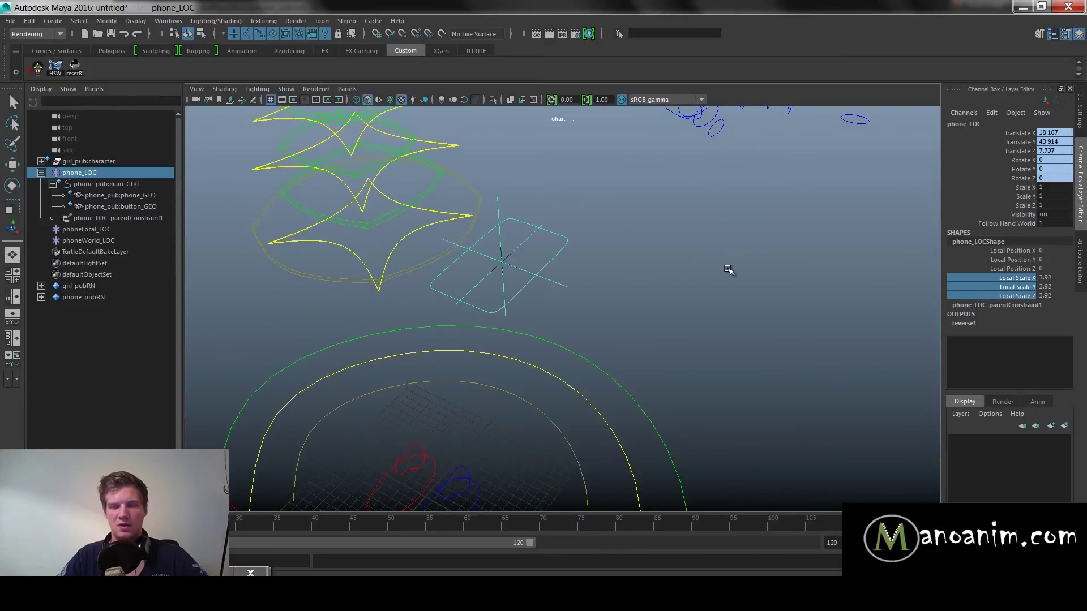
Enable drawing overrides on phone_LOCShape with a red index colour and deselect the locator to check it.
{"action": "key", "text": "ctrl+a"}
{"action": "left_click", "coordinate": [848, 123]}
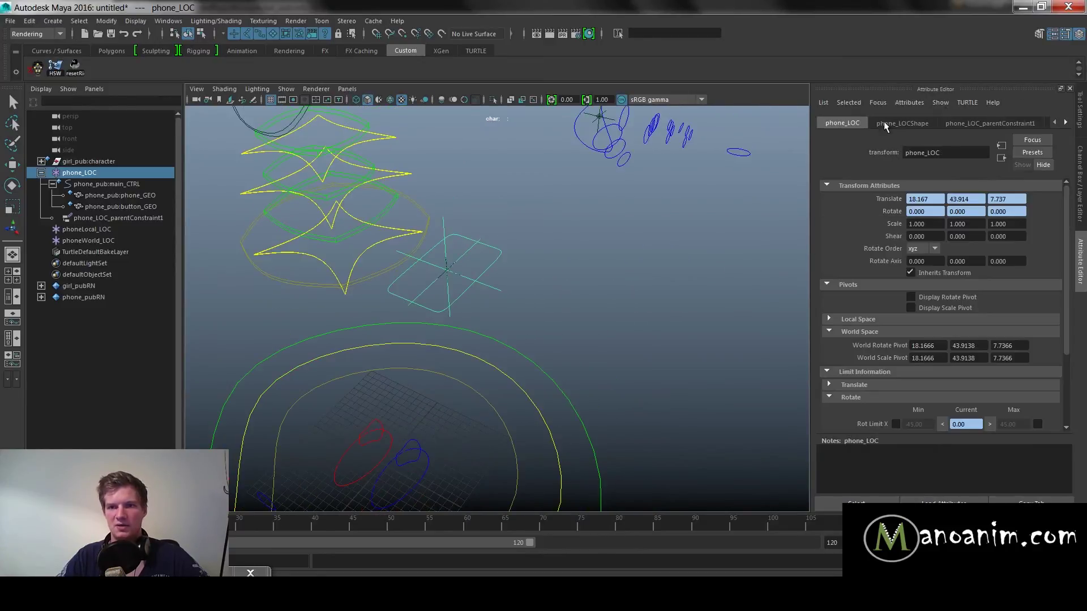
{"action": "left_click", "coordinate": [898, 121]}
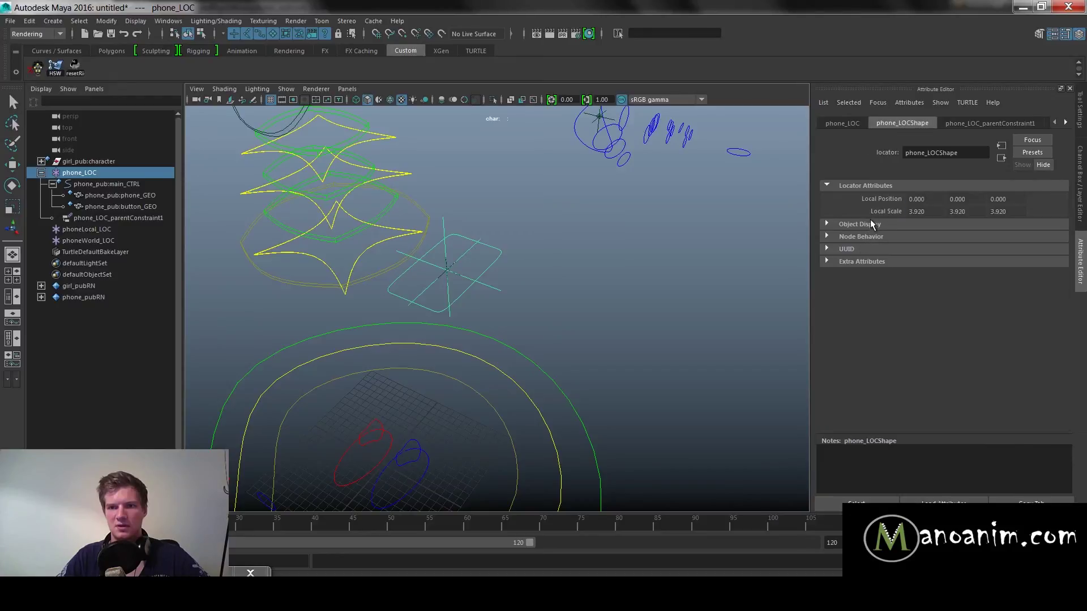
{"action": "left_click", "coordinate": [870, 223]}
{"action": "left_click", "coordinate": [862, 328]}
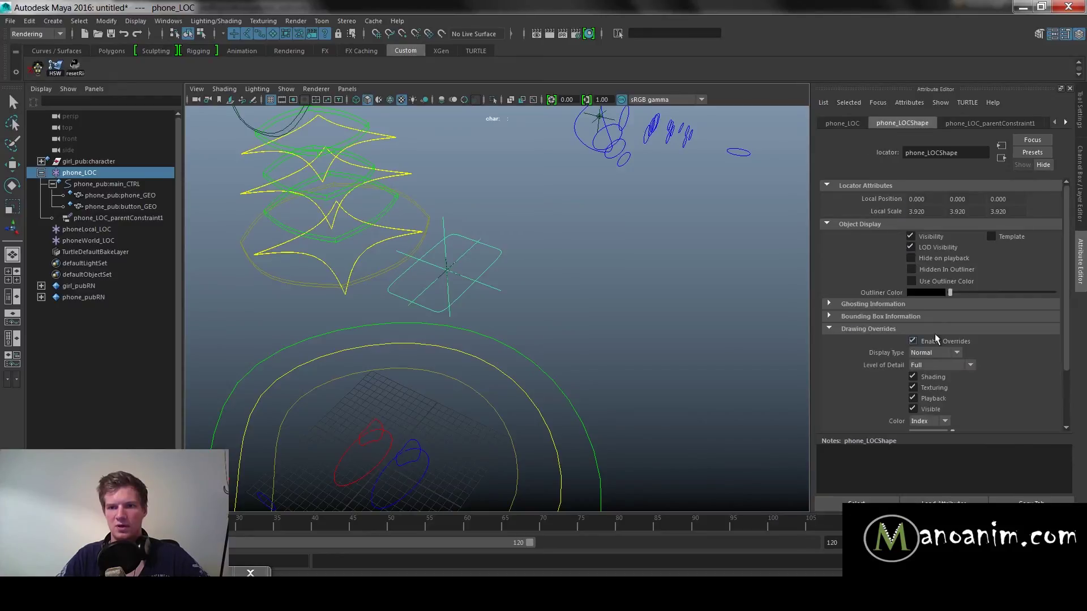
{"action": "scroll", "coordinate": [888, 247], "scroll_direction": "down", "scroll_amount": 3}
{"action": "left_click_drag", "start_coordinate": [979, 360], "coordinate": [993, 361]}
{"action": "left_click", "coordinate": [575, 243]}
{"action": "key", "text": "w"}
{"action": "scroll", "coordinate": [529, 242], "scroll_direction": "up", "scroll_amount": 5}
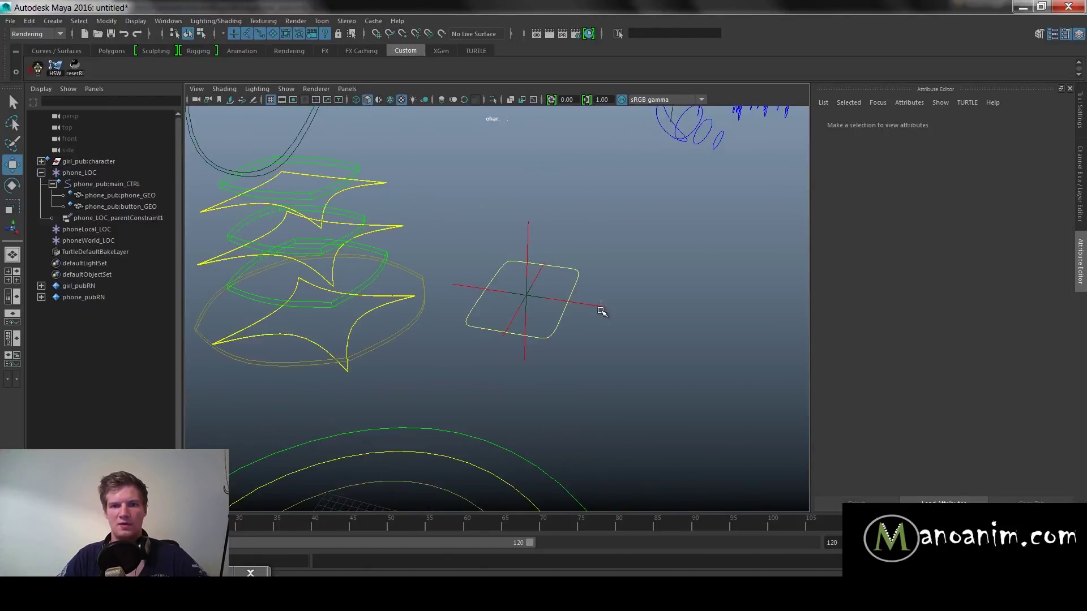
Compare phone_LOC's transform channels with the attributes and drawing override colour of its shape node.
{"action": "left_click", "coordinate": [600, 307]}
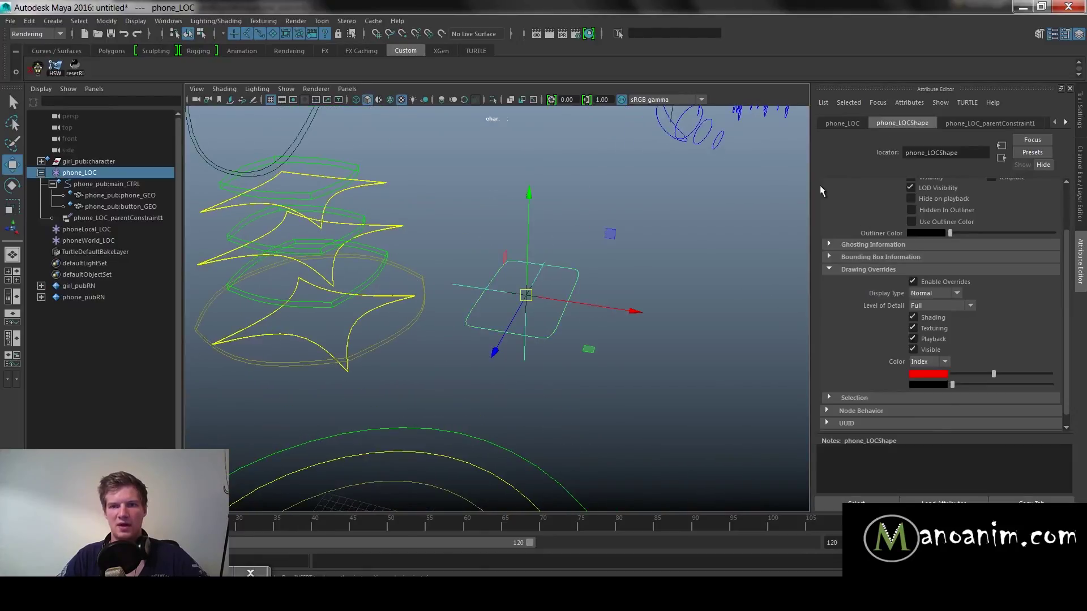
{"action": "left_click", "coordinate": [846, 121]}
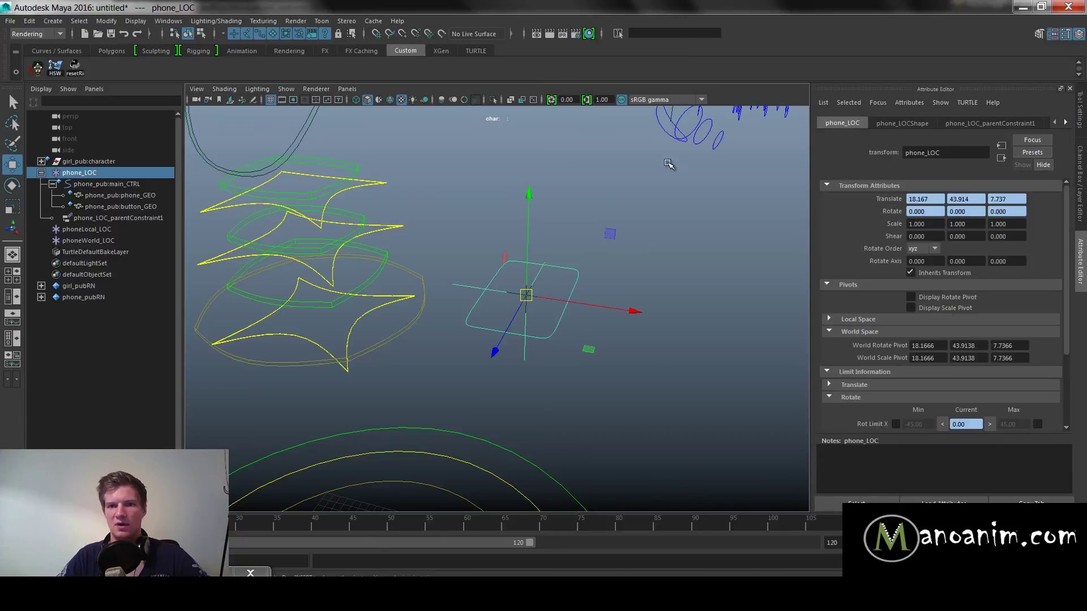
{"action": "left_click", "coordinate": [600, 310]}
{"action": "left_click", "coordinate": [601, 306]}
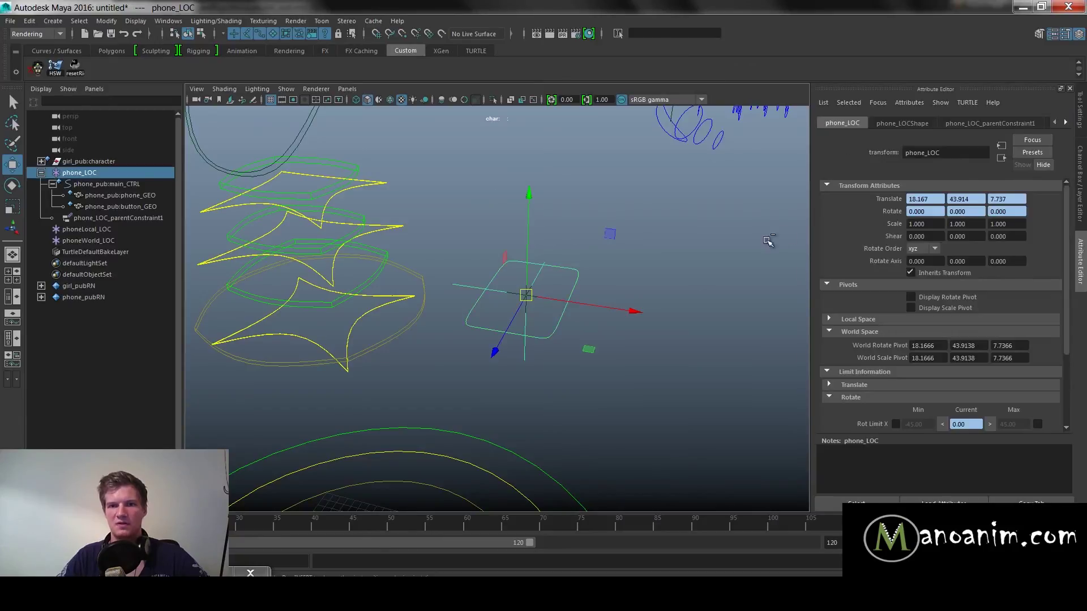
{"action": "key", "text": "ctrl+a"}
{"action": "left_click_drag", "start_coordinate": [1010, 126], "coordinate": [1013, 189]}
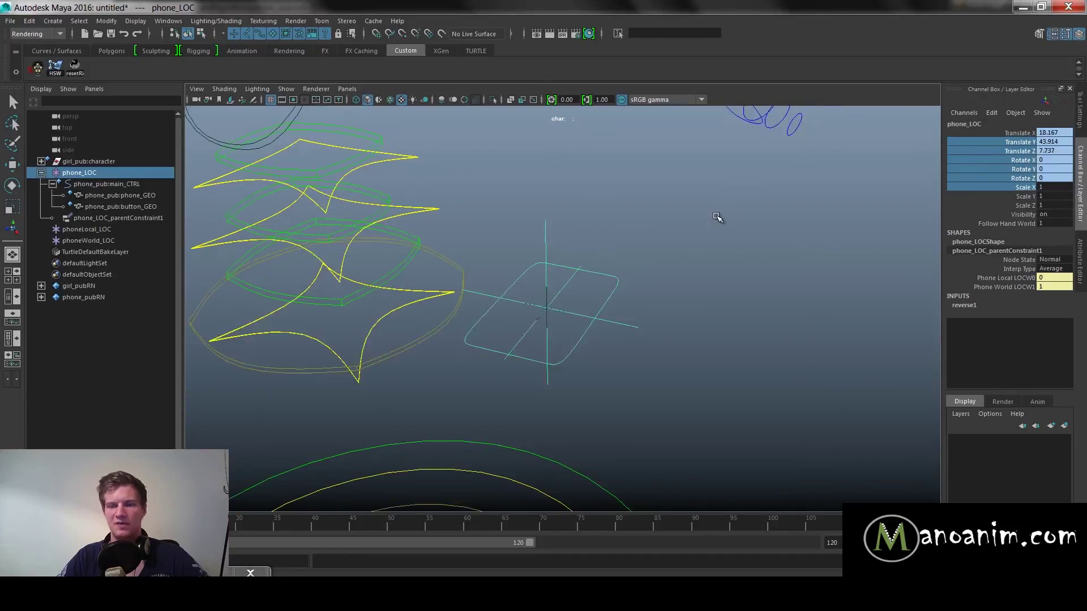
{"action": "key", "text": "ctrl+a"}
{"action": "left_click", "coordinate": [909, 123]}
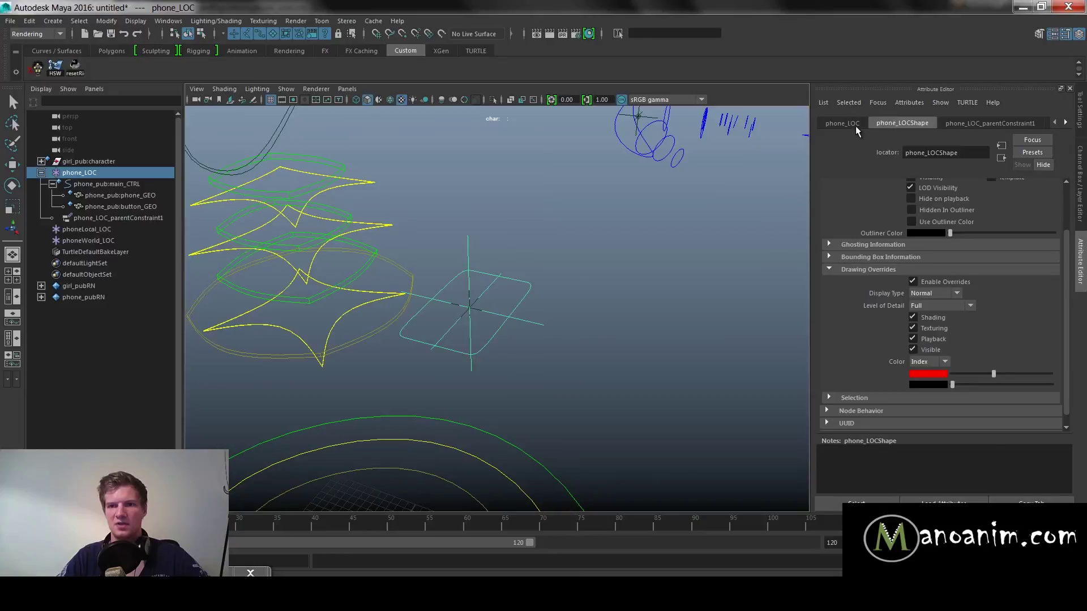
{"action": "left_click", "coordinate": [843, 123]}
{"action": "left_click", "coordinate": [895, 122]}
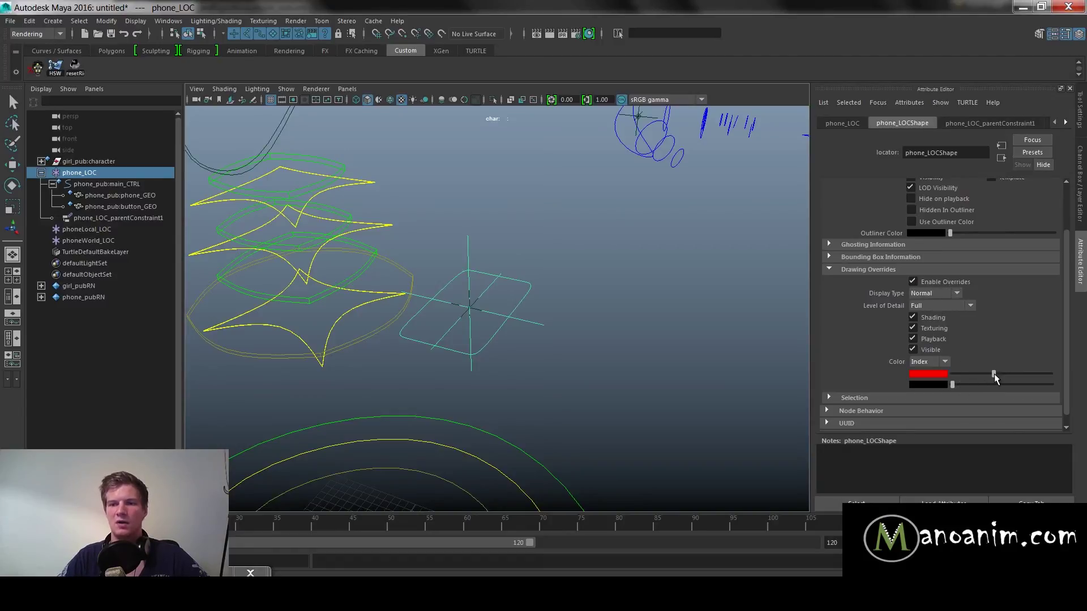
Set phone_LOC's Follow Hand World to 0 so the phone follows the local locator.
{"action": "left_click", "coordinate": [723, 279]}
{"action": "middle_click_drag", "start_coordinate": [576, 304], "coordinate": [605, 305], "text": "alt"}
{"action": "right_click_drag", "start_coordinate": [604, 305], "coordinate": [610, 320], "text": "alt"}
{"action": "left_click_drag", "start_coordinate": [610, 319], "coordinate": [630, 339]}
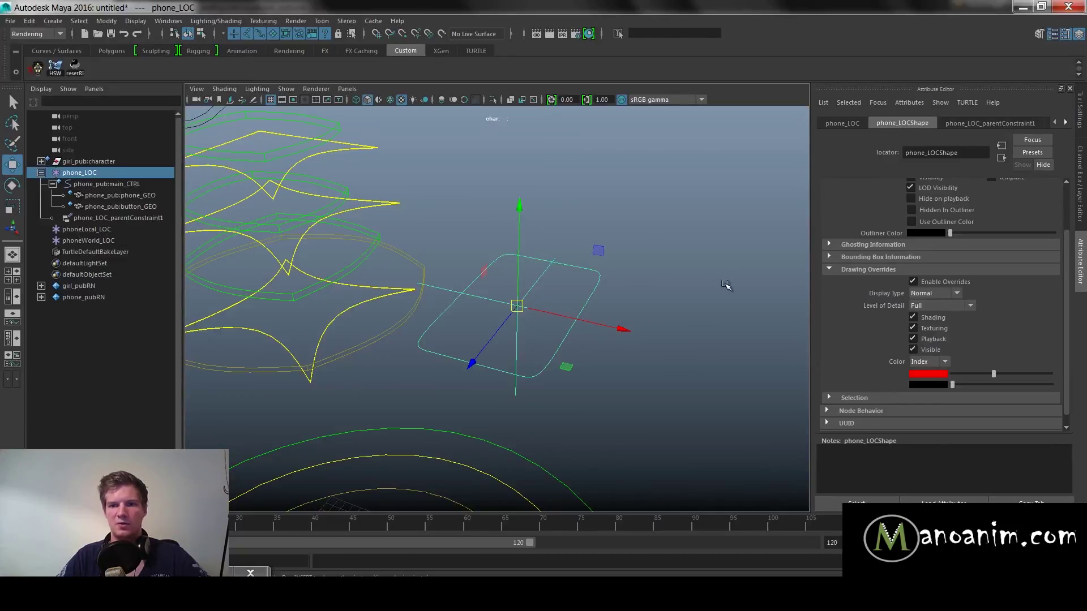
{"action": "left_click", "coordinate": [617, 335]}
{"action": "left_click", "coordinate": [617, 327]}
{"action": "key", "text": "ctrl+a"}
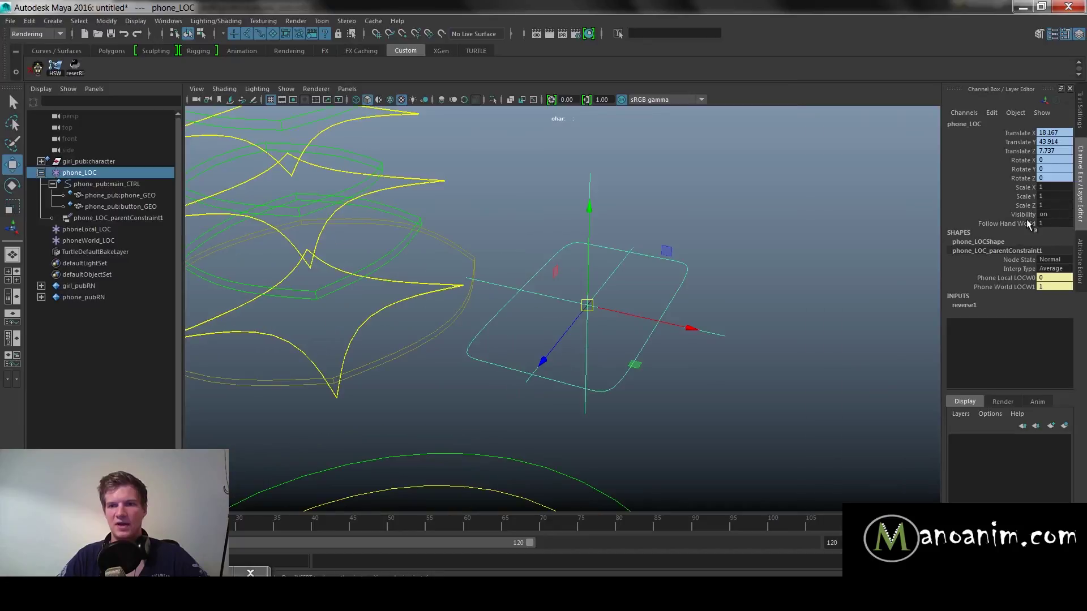
{"action": "left_click", "coordinate": [1026, 224]}
{"action": "left_click_drag", "start_coordinate": [779, 210], "coordinate": [765, 220], "text": "alt"}
{"action": "middle_click_drag", "start_coordinate": [781, 239], "coordinate": [700, 235]}
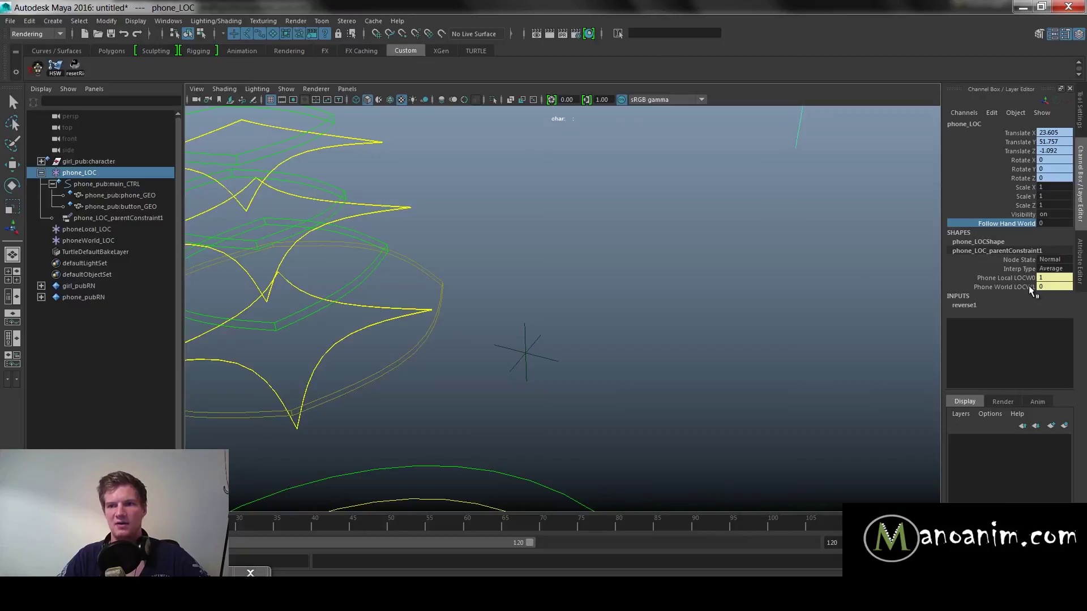
Snap phoneWorld_LOC onto the phone at the hand, at Translate X 23.605, Y 51.757, Z -1.092.
{"action": "left_click_drag", "start_coordinate": [805, 238], "coordinate": [725, 265], "text": "alt"}
{"action": "middle_click_drag", "start_coordinate": [643, 257], "coordinate": [616, 272]}
{"action": "left_click_drag", "start_coordinate": [434, 423], "coordinate": [404, 444]}
{"action": "key", "text": "w"}
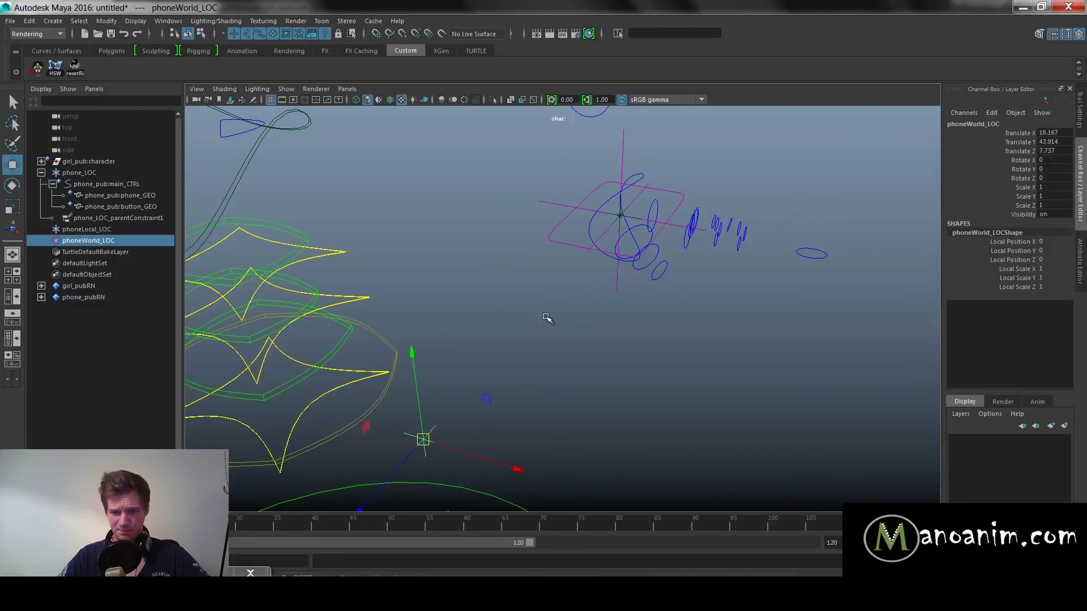
{"action": "key", "text": "v"}
{"action": "middle_click_drag", "start_coordinate": [548, 256], "coordinate": [529, 325]}
{"action": "left_click", "coordinate": [109, 244]}
{"action": "right_click_drag", "start_coordinate": [529, 325], "coordinate": [641, 295], "text": "alt"}
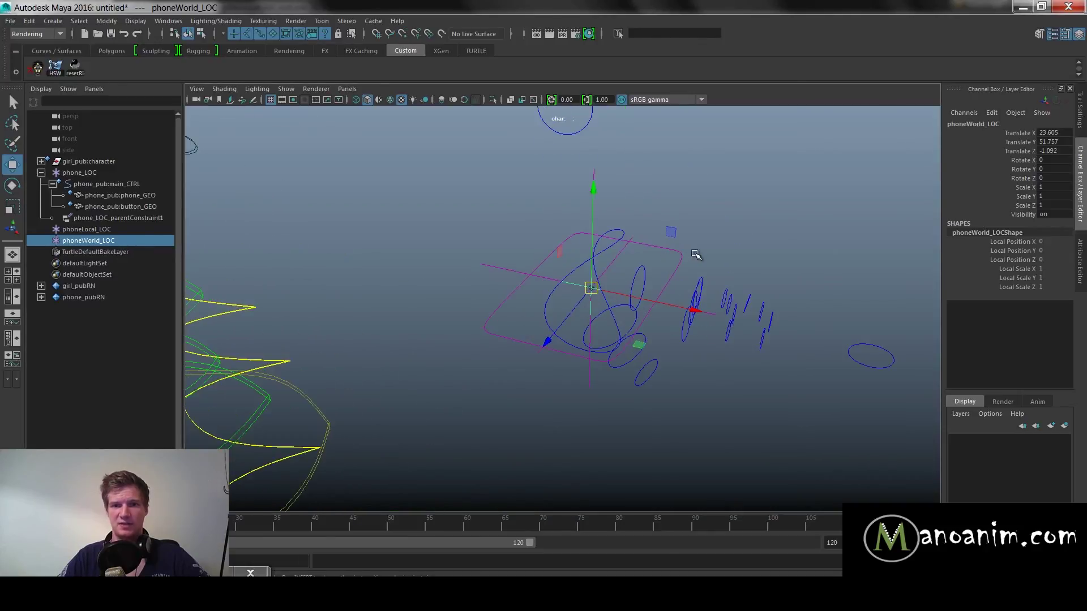
{"action": "left_click", "coordinate": [696, 254]}
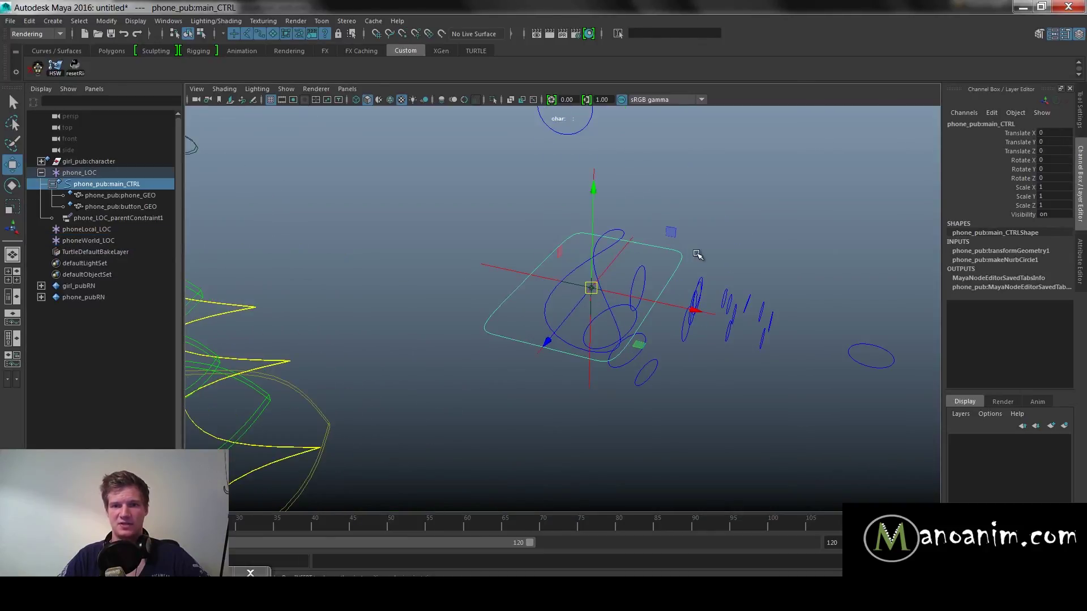
{"action": "left_click", "coordinate": [704, 191]}
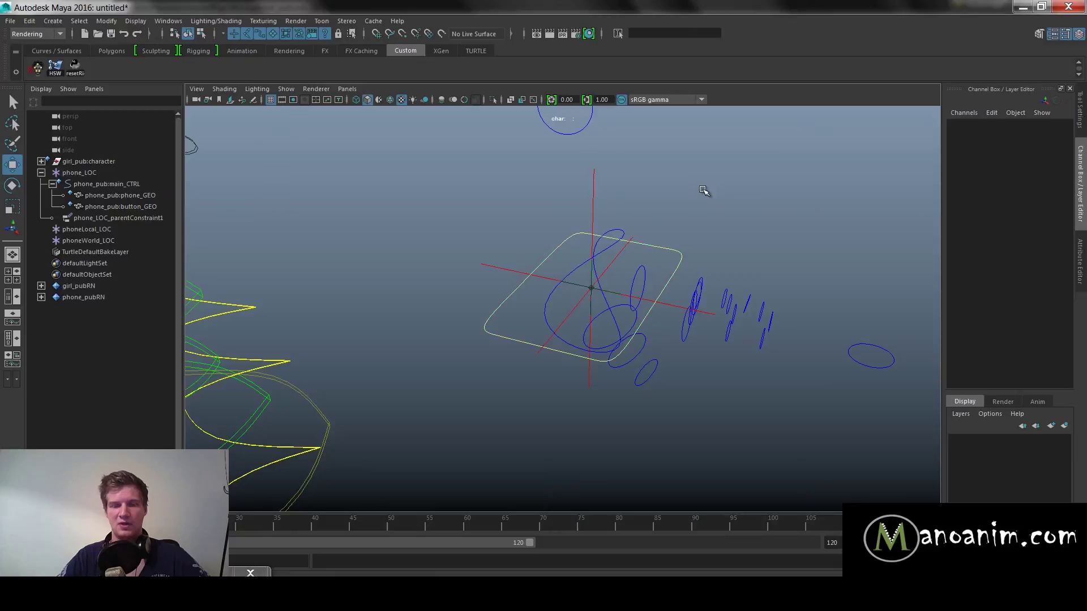
Parent phoneLocal_LOC to the hand's girl_pub:l_armIK_CTRL.
{"action": "left_click", "coordinate": [103, 229]}
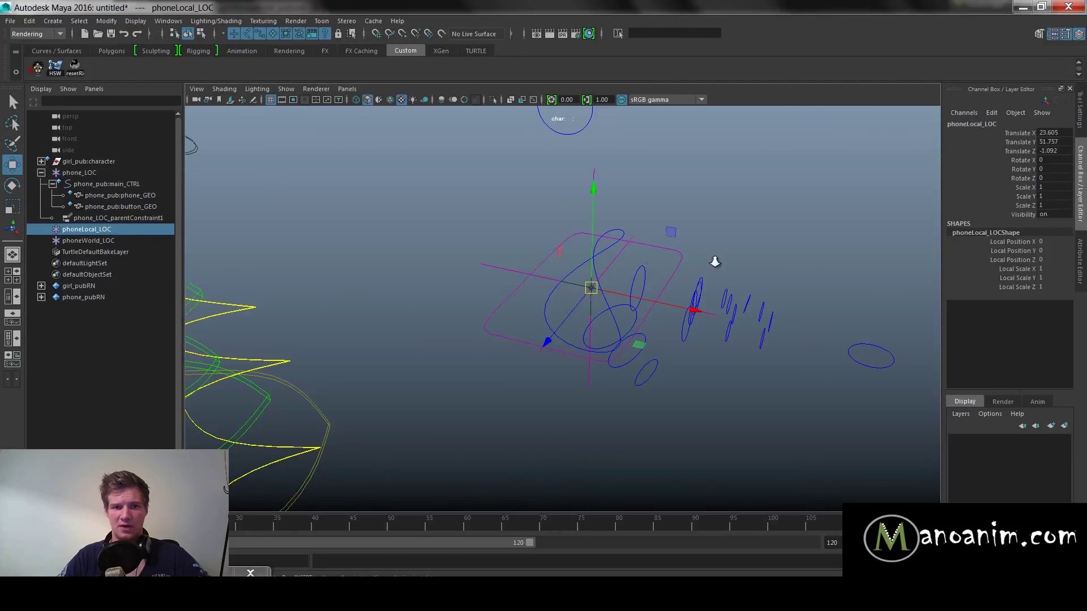
{"action": "scroll", "coordinate": [714, 262], "scroll_direction": "up", "scroll_amount": 3}
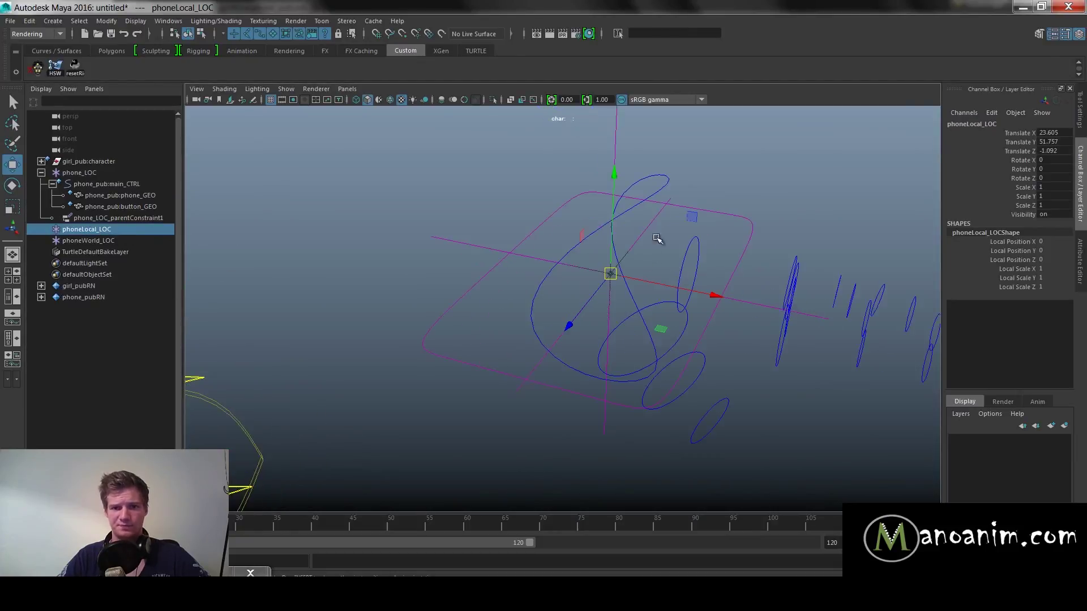
{"action": "left_click", "coordinate": [666, 178]}
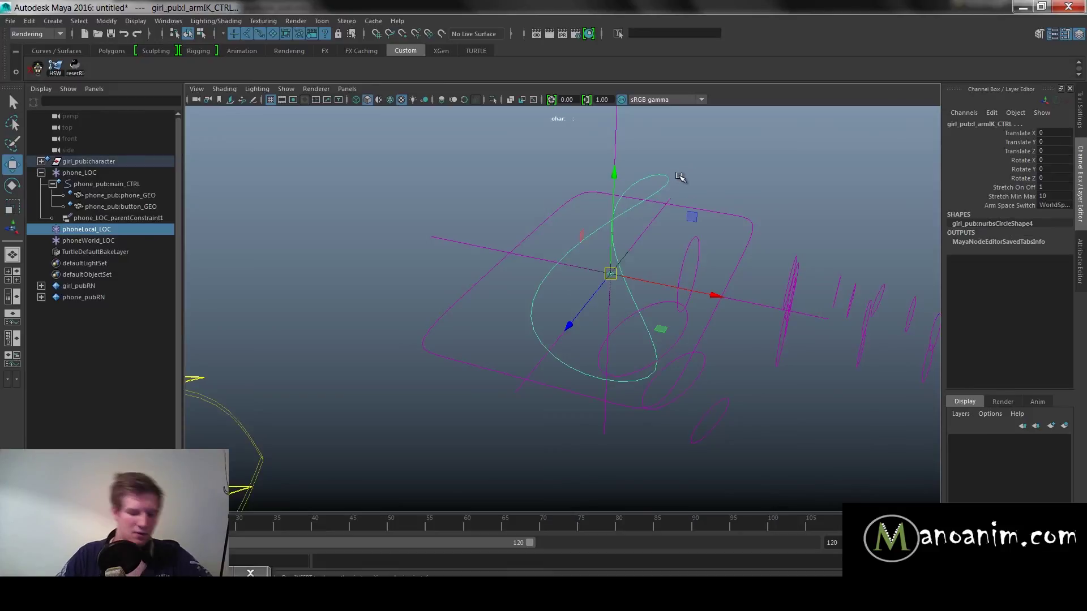
{"action": "key", "text": "p"}
{"action": "left_click", "coordinate": [698, 172]}
{"action": "left_click", "coordinate": [657, 176]}
Move girl_pub:l_armIK_CTRL down and in beside the body to bring the phone along with the hand.
{"action": "scroll", "coordinate": [594, 247], "scroll_direction": "down", "scroll_amount": 3}
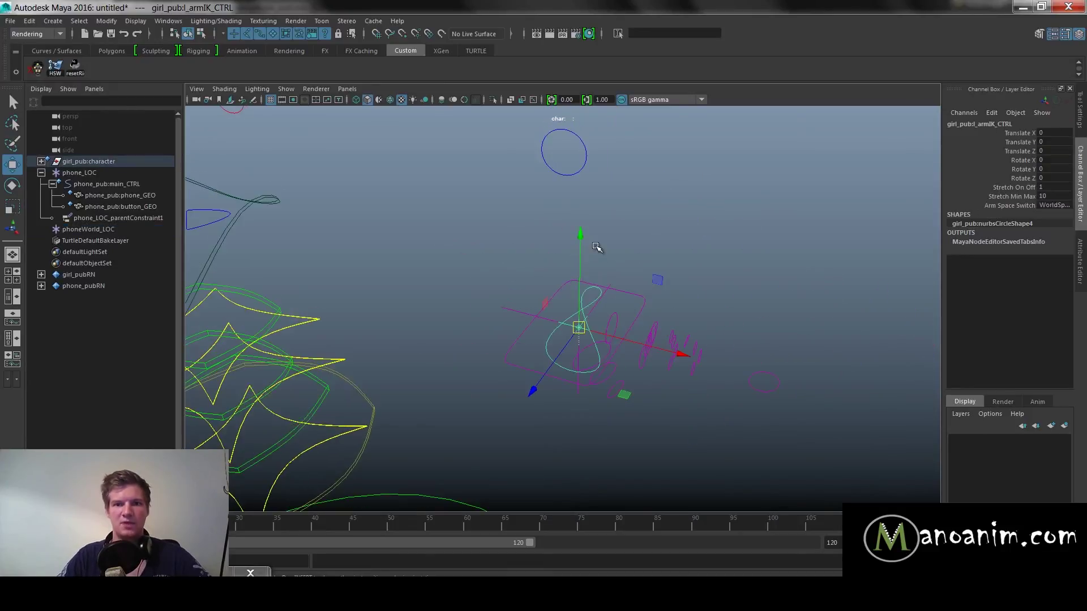
{"action": "left_click_drag", "start_coordinate": [591, 312], "coordinate": [466, 446]}
{"action": "middle_click_drag", "start_coordinate": [582, 390], "coordinate": [619, 309], "text": "alt"}
{"action": "left_click_drag", "start_coordinate": [519, 295], "coordinate": [466, 356]}
Show polygon geometry in the viewport and rotate girl_pub:l_armIK_CTRL so the hand points downward.
{"action": "left_click", "coordinate": [285, 89]}
{"action": "left_click", "coordinate": [310, 195]}
{"action": "left_click_drag", "start_coordinate": [450, 268], "coordinate": [512, 283], "text": "alt"}
{"action": "key", "text": "e"}
{"action": "left_click_drag", "start_coordinate": [485, 215], "coordinate": [557, 326]}
{"action": "key", "text": "w"}
Move phone_pub:main_CTRL to about 2.5, -1.5, -1.1 and rotate it about 20, -23, -182 degrees to lie against the palm.
{"action": "left_click", "coordinate": [565, 329]}
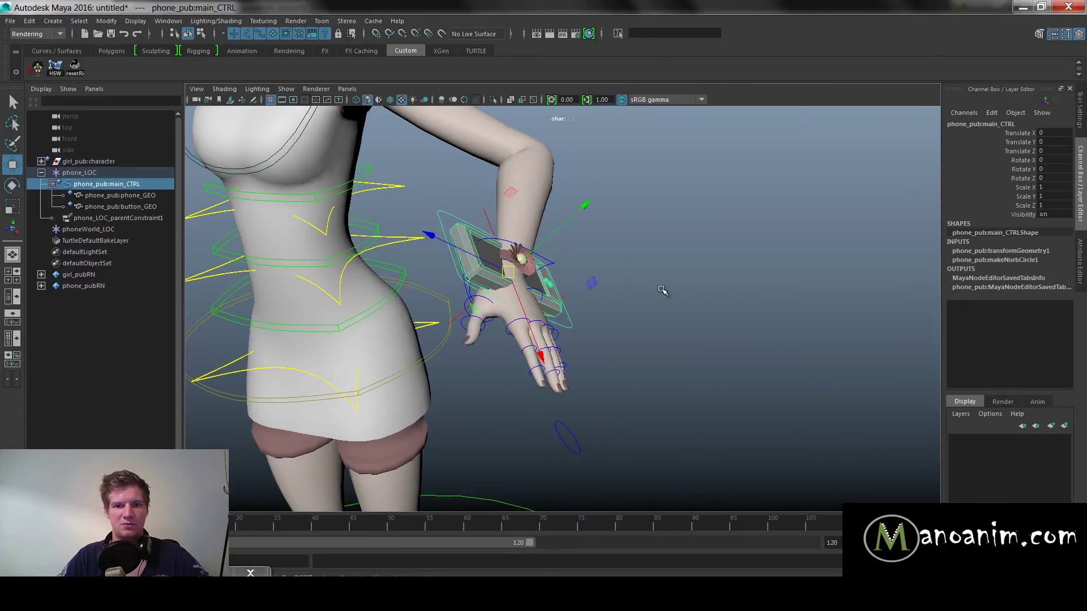
{"action": "left_click_drag", "start_coordinate": [508, 273], "coordinate": [512, 323]}
{"action": "scroll", "coordinate": [534, 298], "scroll_direction": "down", "scroll_amount": 3}
{"action": "scroll", "coordinate": [623, 306], "scroll_direction": "up", "scroll_amount": 5}
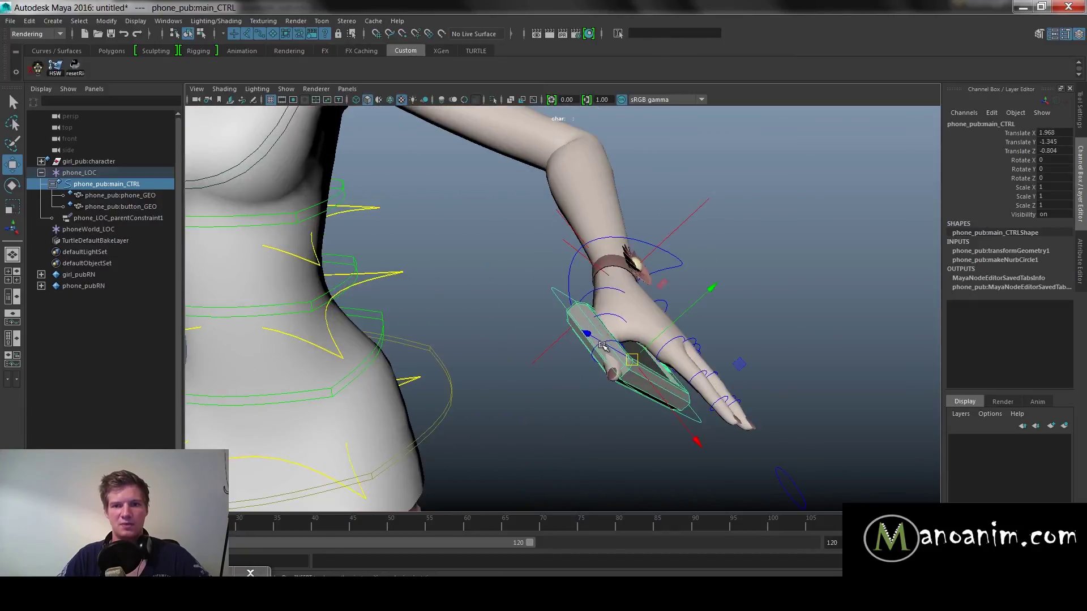
{"action": "key", "text": "e"}
{"action": "left_click_drag", "start_coordinate": [633, 308], "coordinate": [557, 386]}
{"action": "key", "text": "w"}
{"action": "key", "text": "e"}
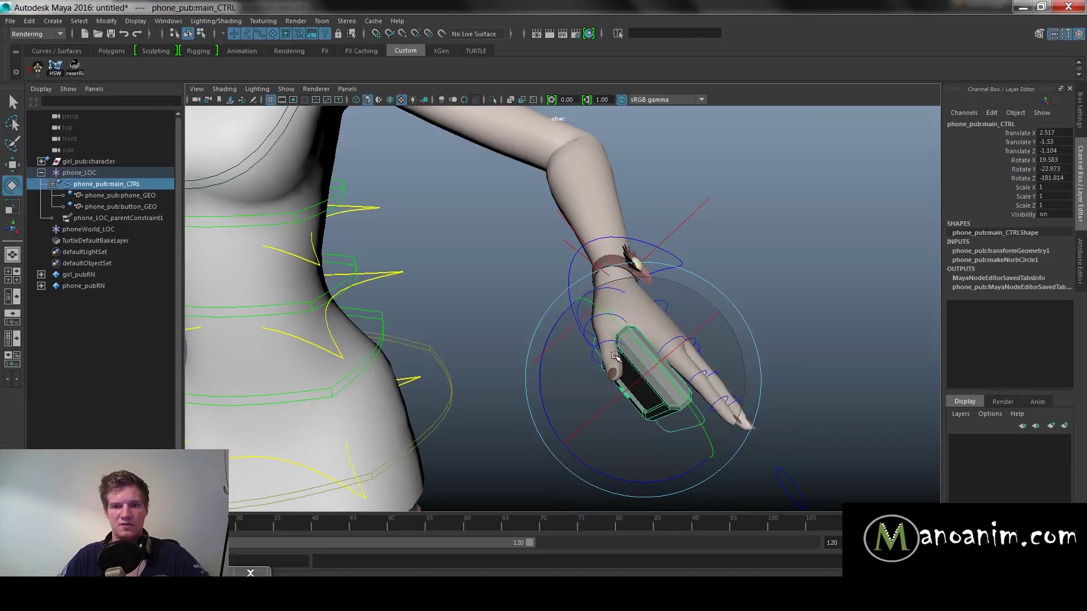
Refine phone_pub:main_CTRL's fit in the hand to about 2.88, -0.68, -1.24 in translation and -0.2, -23, -183 degrees in rotation.
{"action": "key", "text": "w"}
{"action": "left_click", "coordinate": [594, 294]}
{"action": "left_click_drag", "start_coordinate": [594, 294], "coordinate": [616, 370], "text": "alt"}
{"action": "left_click", "coordinate": [597, 272]}
{"action": "left_click", "coordinate": [578, 296]}
{"action": "key", "text": "e"}
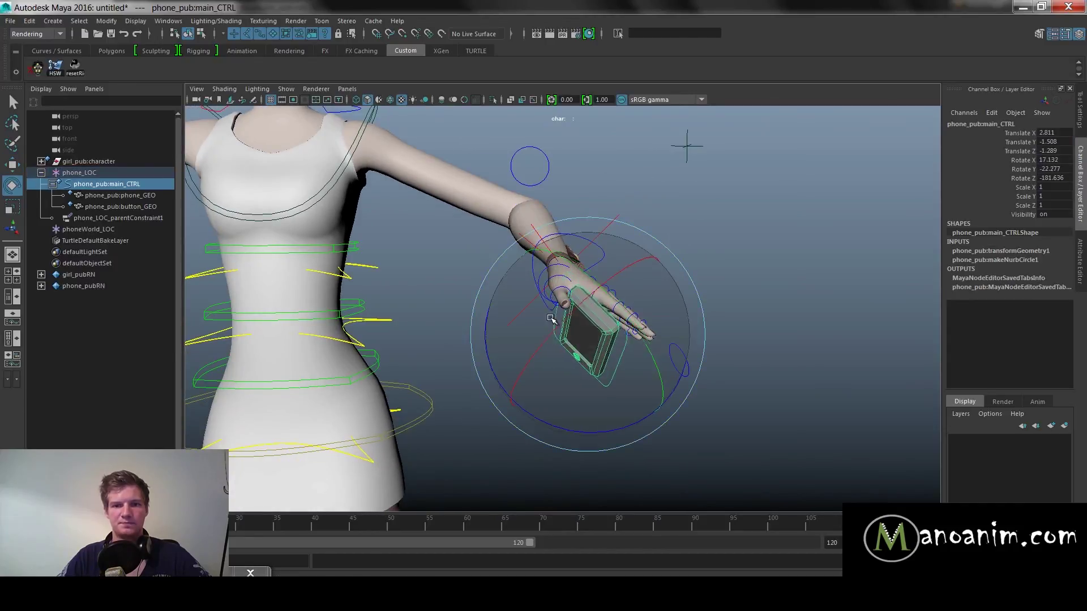
{"action": "left_click_drag", "start_coordinate": [551, 318], "coordinate": [588, 337]}
{"action": "key", "text": "w"}
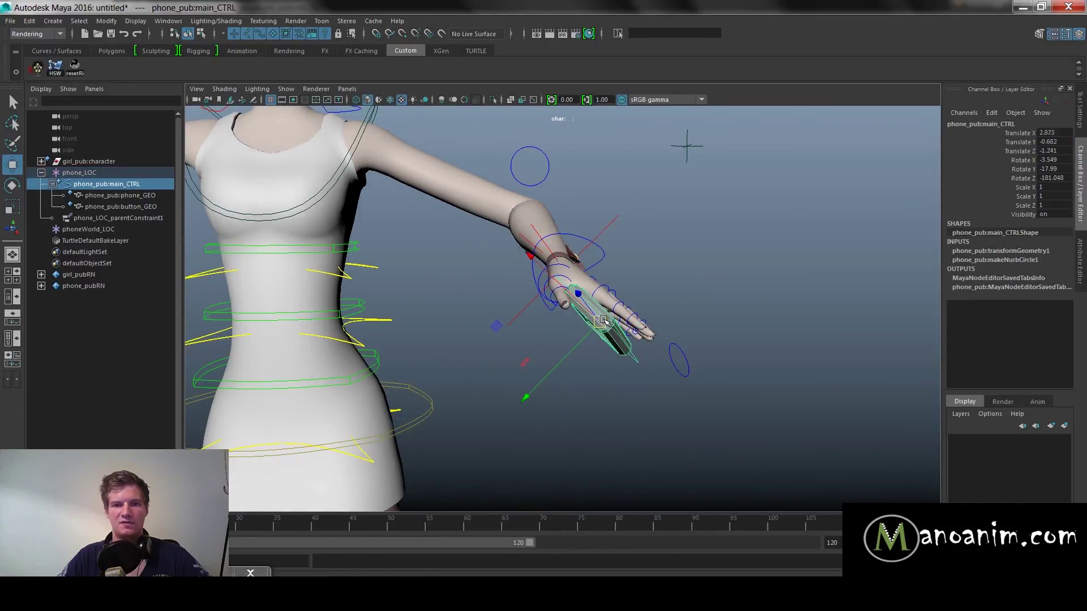
{"action": "key", "text": "e"}
{"action": "left_click_drag", "start_coordinate": [640, 249], "coordinate": [683, 189]}
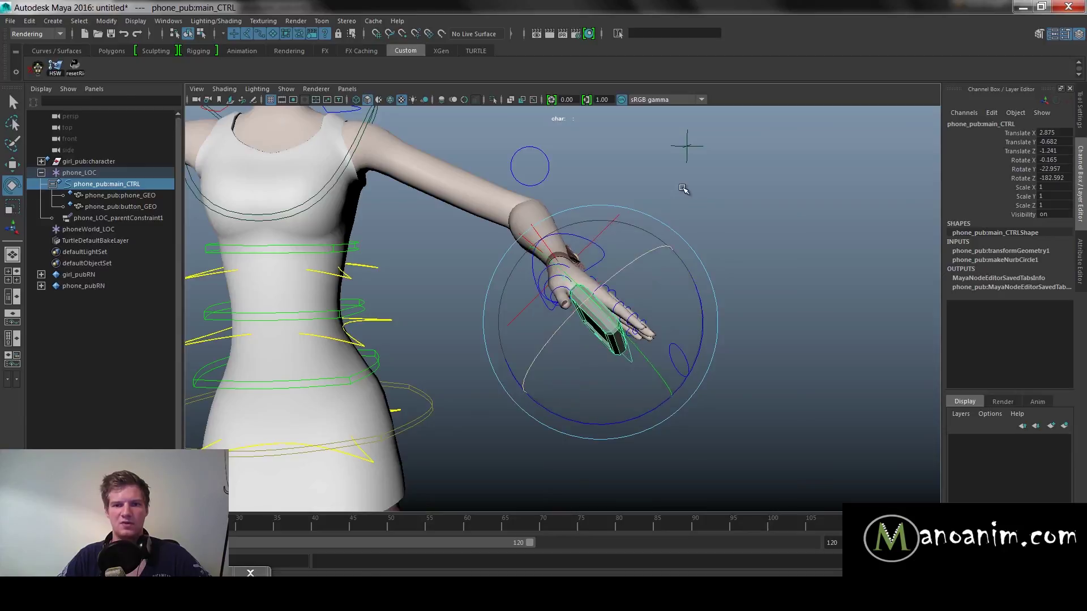
{"action": "key", "text": "w"}
Move girl_pub:l_armIK_CTRL in front of the hips to about -12.2, -6.9, 8.2 and inspect the phone in the hand.
{"action": "left_click", "coordinate": [683, 188]}
{"action": "left_click", "coordinate": [605, 255]}
{"action": "left_click_drag", "start_coordinate": [605, 255], "coordinate": [511, 265]}
{"action": "left_click_drag", "start_coordinate": [604, 289], "coordinate": [609, 330], "text": "alt"}
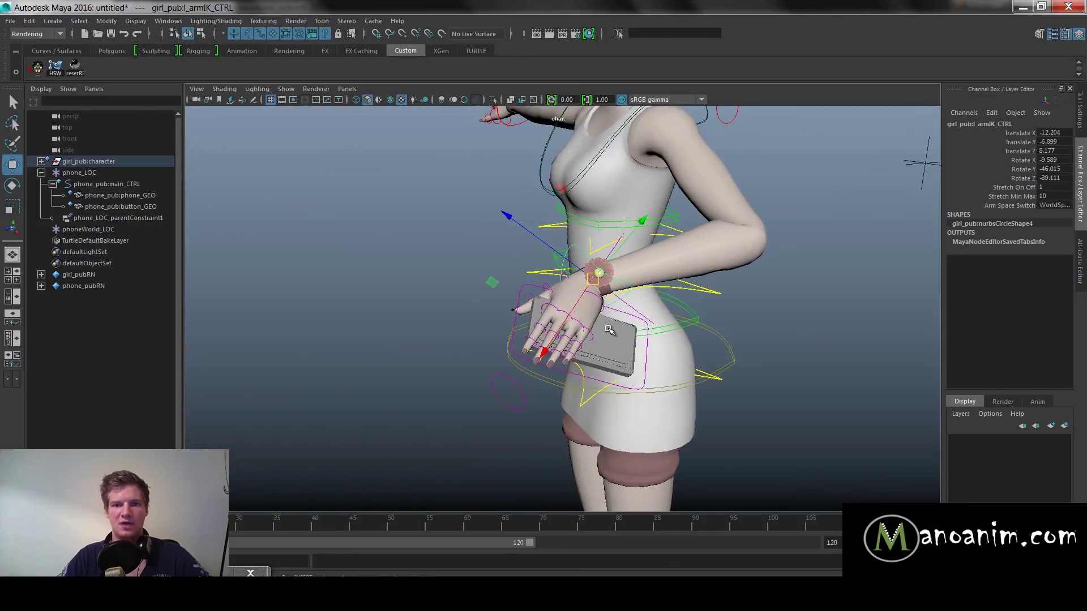
{"action": "left_click", "coordinate": [643, 383]}
{"action": "left_click", "coordinate": [643, 375]}
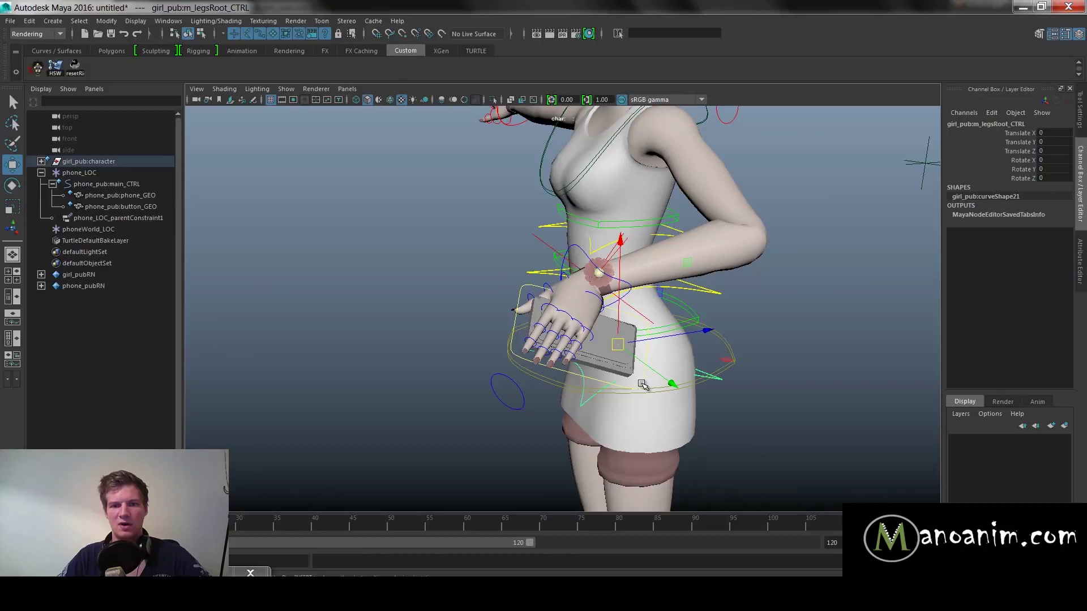
Inspect the phone's fit in the hand from several angles.
{"action": "left_click", "coordinate": [643, 385]}
{"action": "left_click", "coordinate": [514, 356]}
{"action": "left_click_drag", "start_coordinate": [498, 320], "coordinate": [464, 306]}
{"action": "left_click", "coordinate": [353, 307]}
{"action": "left_click_drag", "start_coordinate": [353, 308], "coordinate": [569, 221], "text": "alt"}
{"action": "left_click", "coordinate": [584, 254]}
{"action": "key", "text": "e"}
{"action": "key", "text": "w"}
Switch phone_LOC's Follow Hand World attribute from the hand to the world locator and view the phone's new placement.
{"action": "left_click", "coordinate": [609, 229]}
{"action": "left_click", "coordinate": [583, 198]}
{"action": "left_click_drag", "start_coordinate": [730, 244], "coordinate": [758, 237], "text": "alt"}
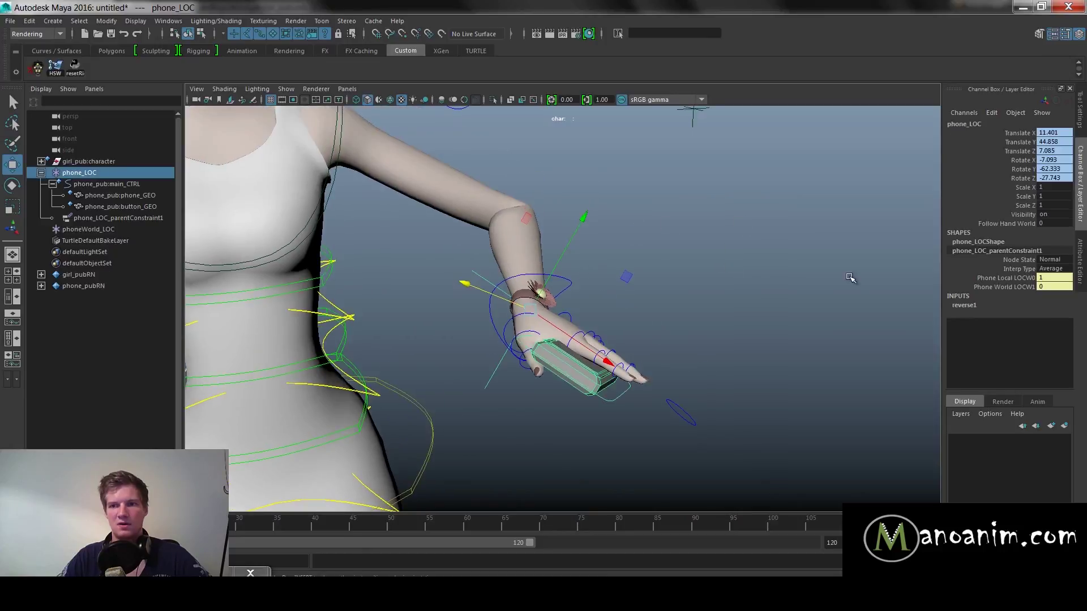
{"action": "left_click", "coordinate": [1016, 224]}
{"action": "middle_click_drag", "start_coordinate": [708, 265], "coordinate": [801, 260]}
{"action": "middle_click_drag", "start_coordinate": [778, 307], "coordinate": [705, 390], "text": "alt"}
{"action": "left_click", "coordinate": [700, 331]}
{"action": "left_click_drag", "start_coordinate": [572, 249], "coordinate": [693, 282], "text": "alt"}
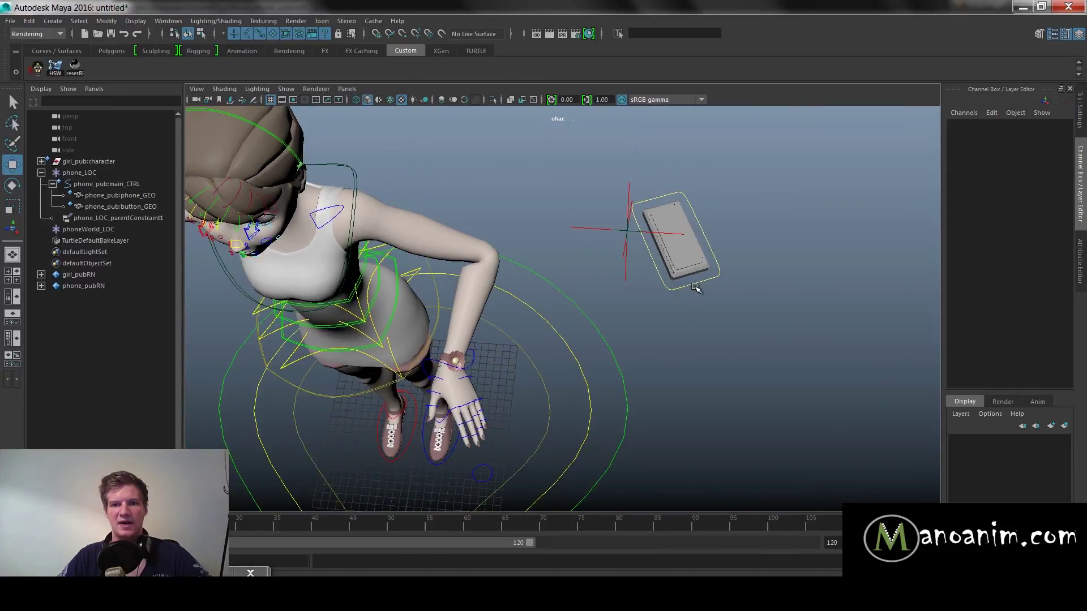
Reset phone_pub:main_CTRL's translation and rotation values to 0.
{"action": "left_click", "coordinate": [685, 283]}
{"action": "middle_click_drag", "start_coordinate": [704, 328], "coordinate": [749, 328]}
{"action": "key", "text": "ctrl+z"}
{"action": "left_click_drag", "start_coordinate": [1055, 133], "coordinate": [1059, 179]}
{"action": "type", "text": "0"}
{"action": "key", "text": "Return"}
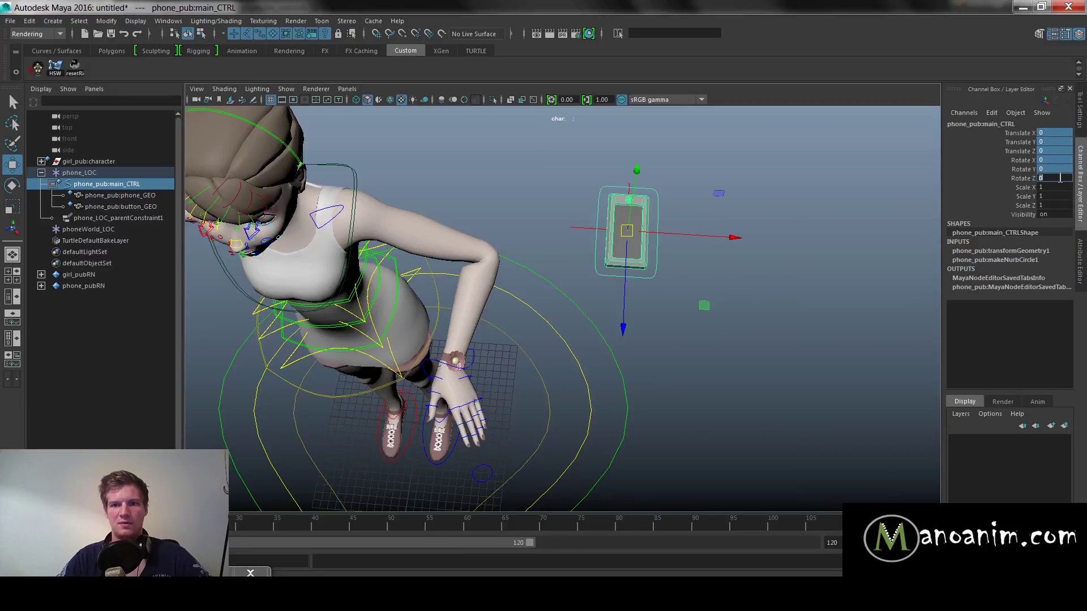
Reset the left arm IK control's translation and rotation to 0, returning the arm to its default pose.
{"action": "left_click_drag", "start_coordinate": [711, 265], "coordinate": [711, 235], "text": "alt"}
{"action": "left_click", "coordinate": [711, 330]}
{"action": "left_click_drag", "start_coordinate": [711, 330], "coordinate": [726, 263], "text": "alt"}
{"action": "left_click_drag", "start_coordinate": [766, 237], "coordinate": [539, 334], "text": "alt"}
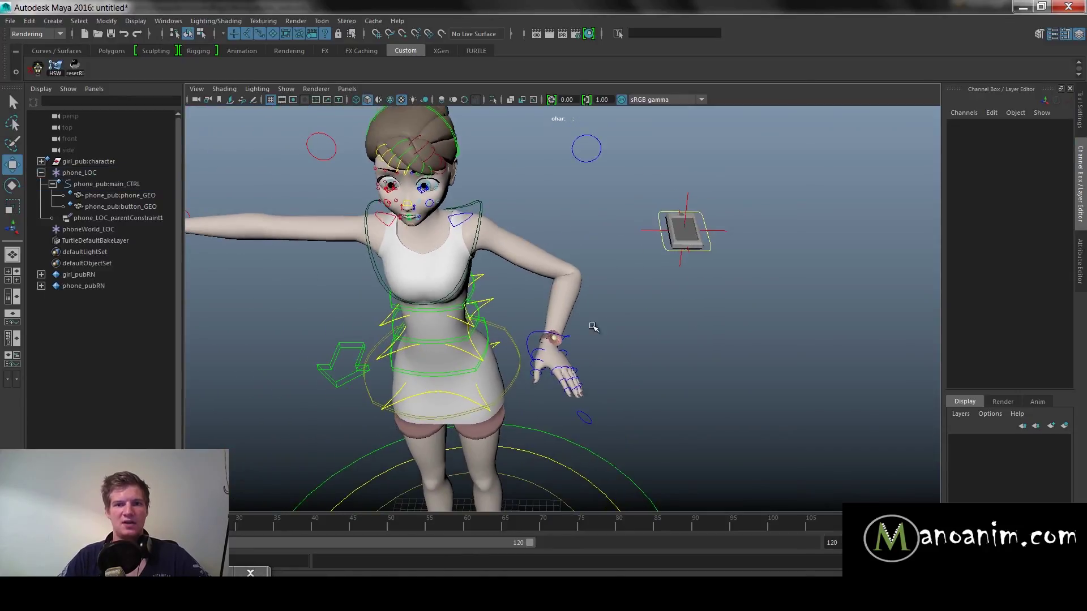
{"action": "left_click", "coordinate": [539, 335]}
{"action": "left_click_drag", "start_coordinate": [1044, 133], "coordinate": [1051, 177]}
{"action": "type", "text": "0"}
{"action": "key", "text": "Return"}
{"action": "left_click", "coordinate": [879, 305]}
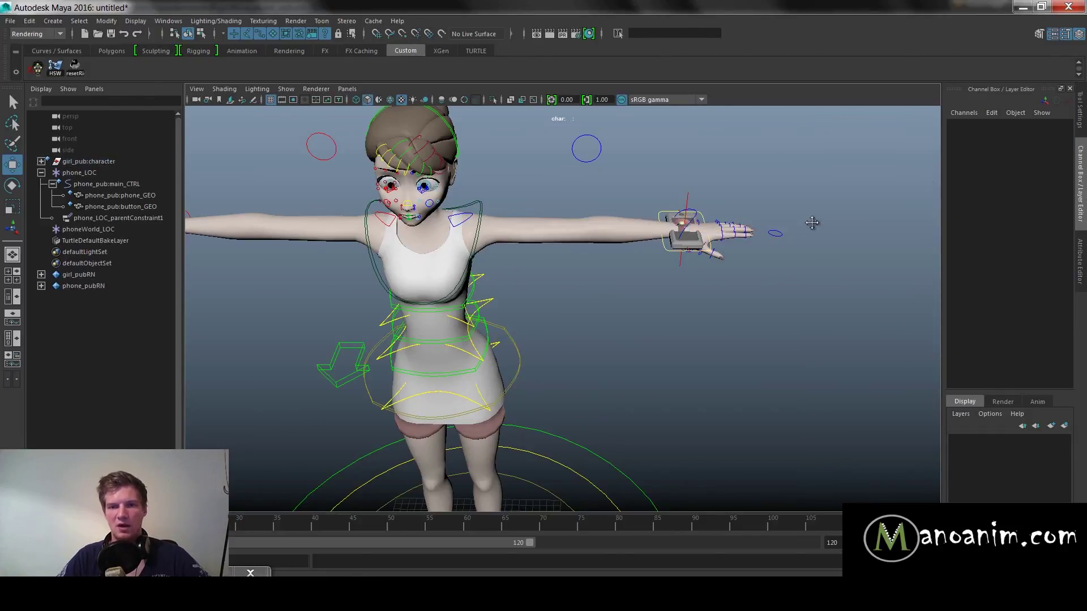
Collapse phone_LOC's hierarchy in the scene list and check where phoneWorld_LOC sits relative to the hand.
{"action": "left_click_drag", "start_coordinate": [824, 235], "coordinate": [805, 383], "text": "alt"}
{"action": "left_click_drag", "start_coordinate": [670, 210], "coordinate": [606, 198], "text": "alt"}
{"action": "right_click_drag", "start_coordinate": [605, 198], "coordinate": [564, 216], "text": "alt"}
{"action": "middle_click_drag", "start_coordinate": [564, 216], "coordinate": [589, 213], "text": "alt"}
{"action": "right_click_drag", "start_coordinate": [588, 213], "coordinate": [582, 207], "text": "alt"}
{"action": "left_click_drag", "start_coordinate": [582, 207], "coordinate": [688, 206], "text": "alt"}
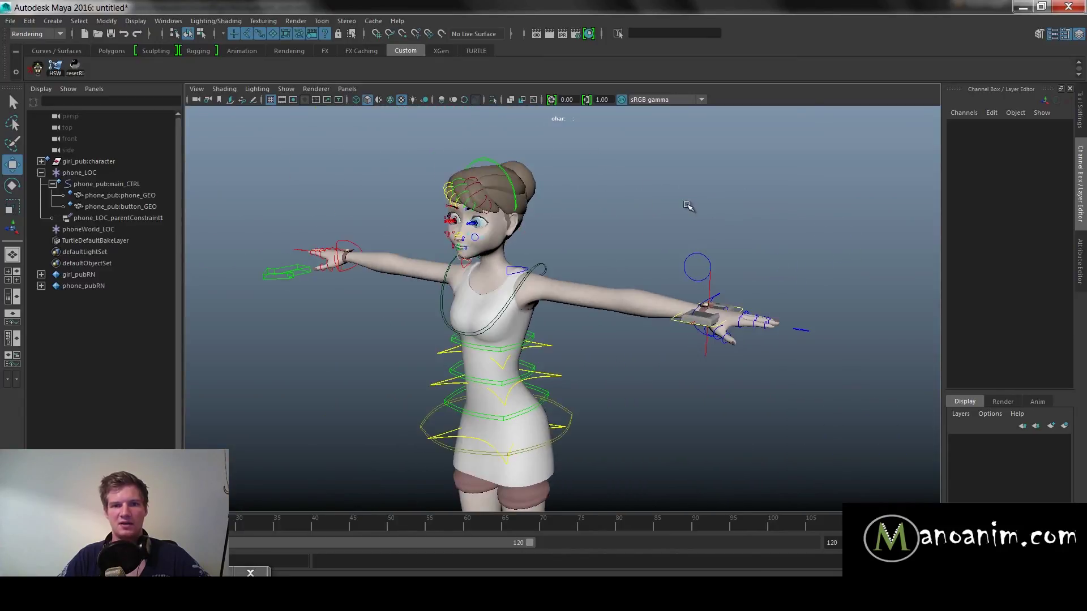
{"action": "left_click", "coordinate": [42, 173]}
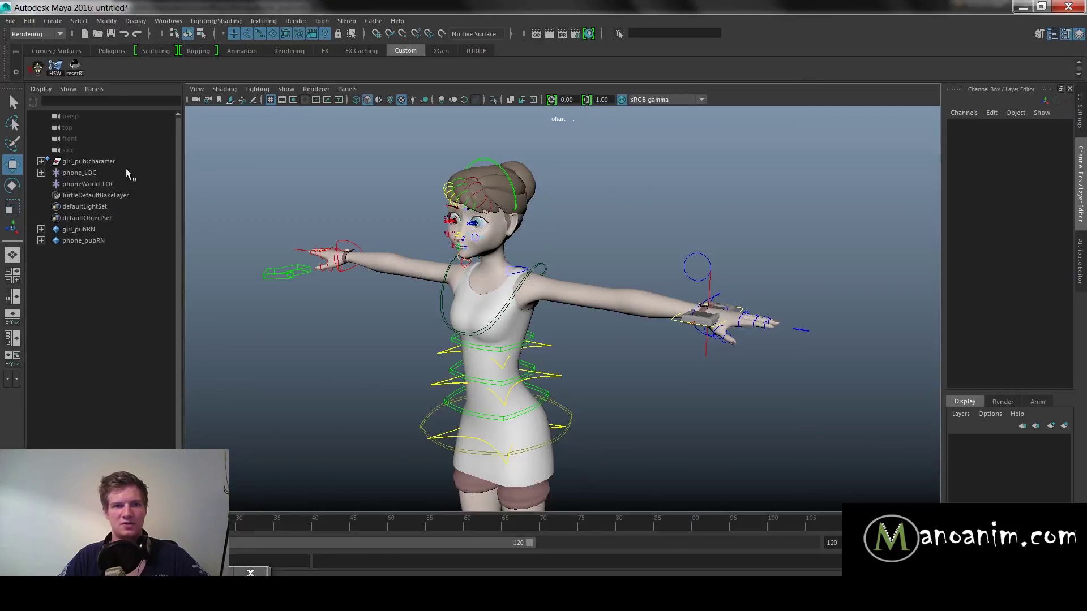
{"action": "left_click", "coordinate": [102, 184]}
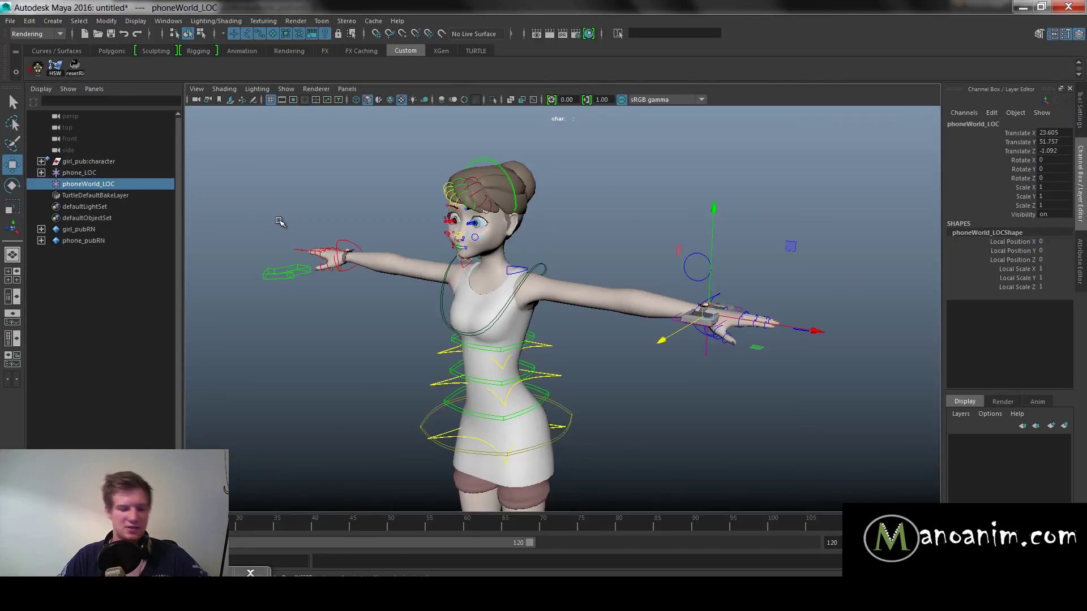
{"action": "left_click", "coordinate": [648, 191]}
{"action": "left_click_drag", "start_coordinate": [632, 305], "coordinate": [650, 291], "text": "alt"}
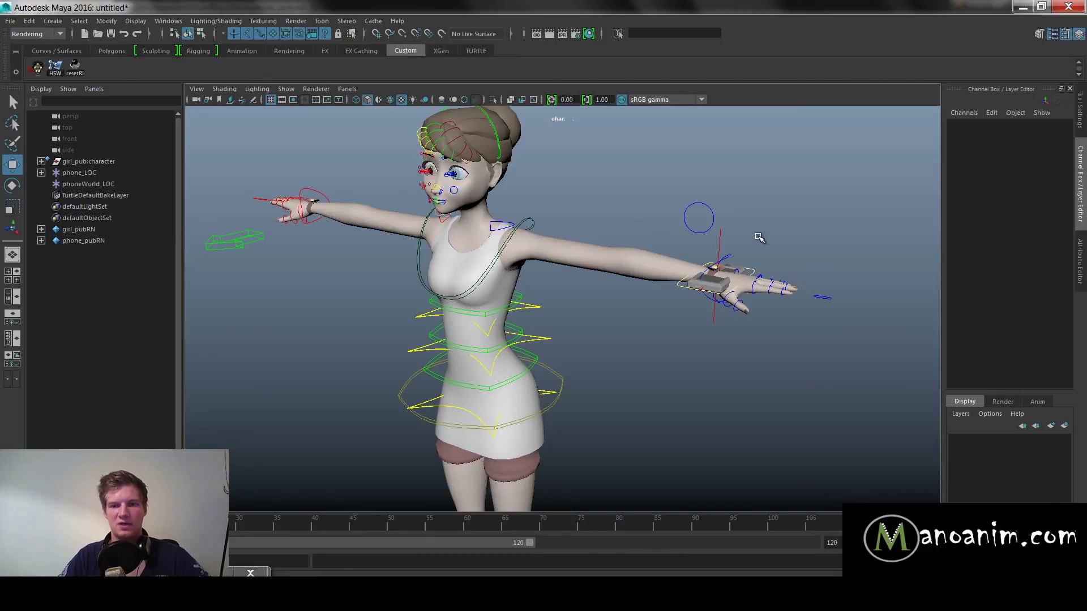
{"action": "left_click_drag", "start_coordinate": [654, 214], "coordinate": [720, 235], "text": "alt"}
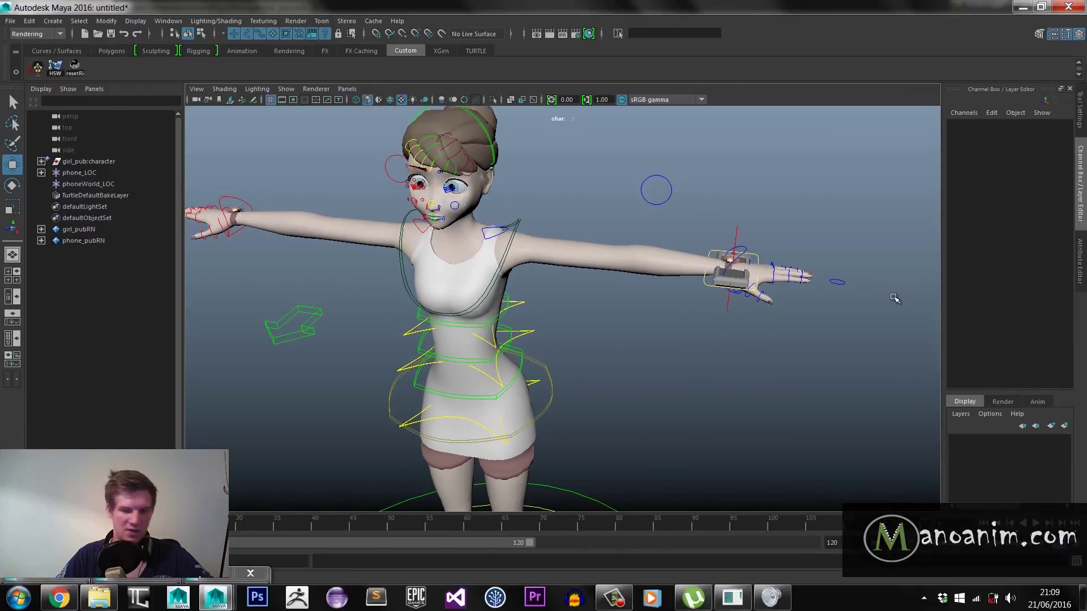